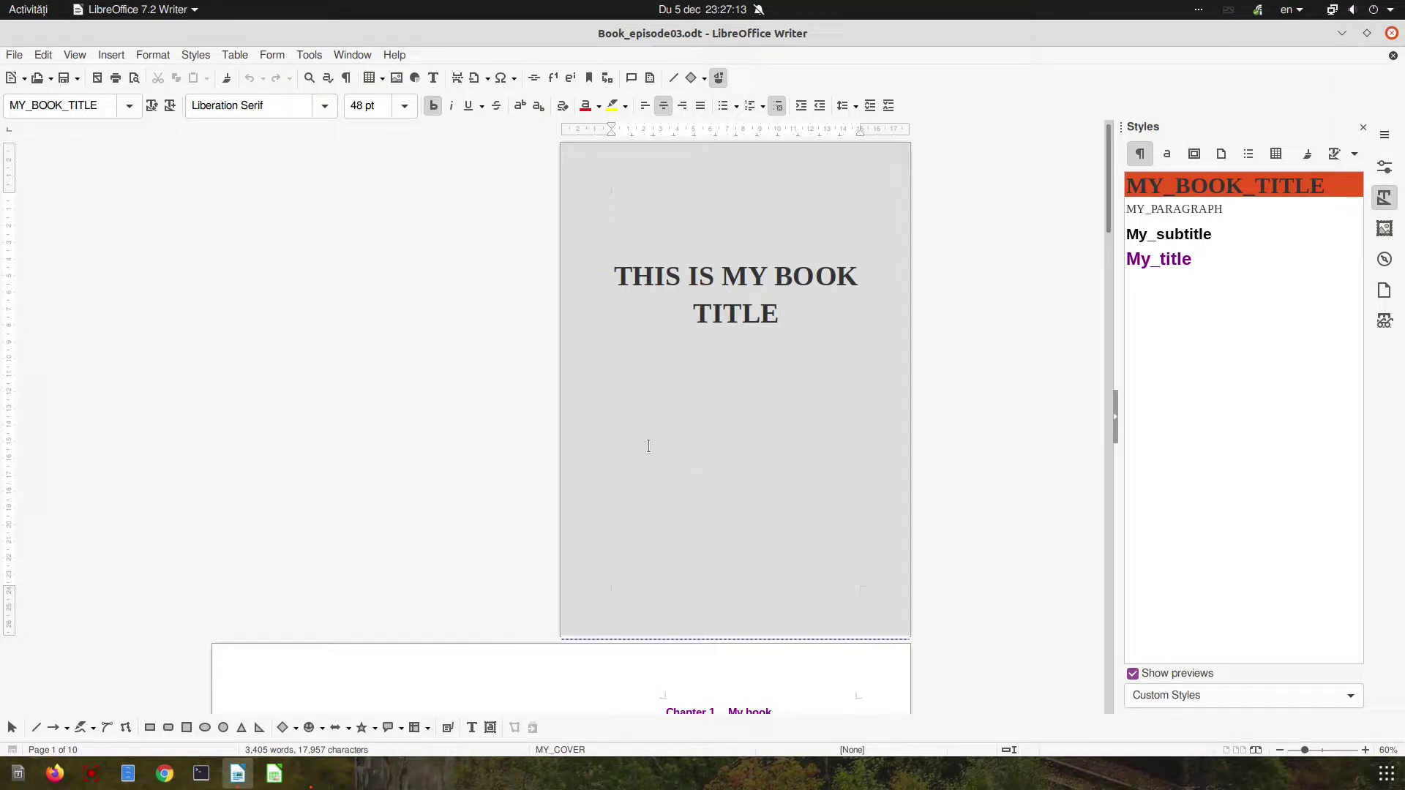
- Switch the book to single-page view and scroll to the body text on page 4
scroll(690, 410, down, 1)
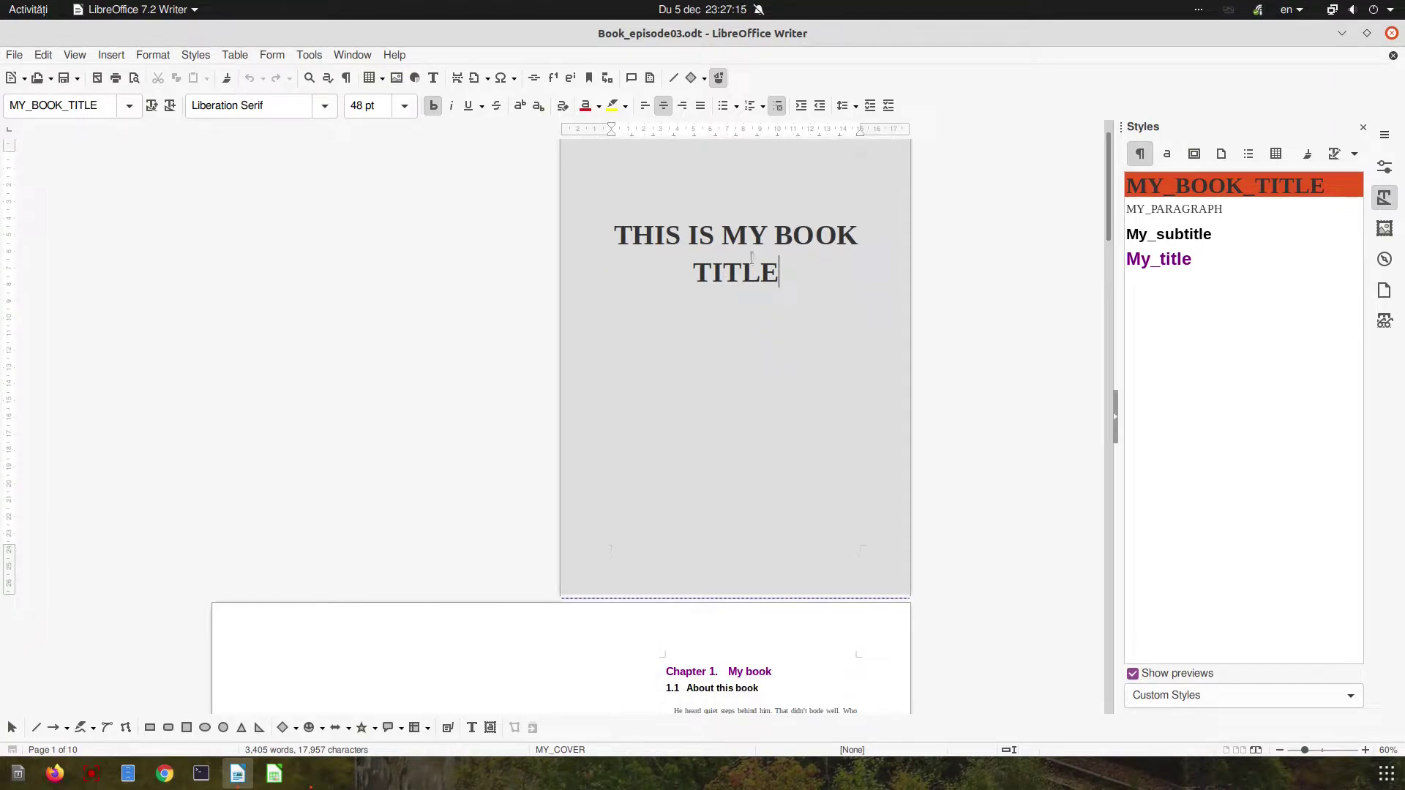
scroll(738, 260, down, 1)
scroll(806, 270, up, 2)
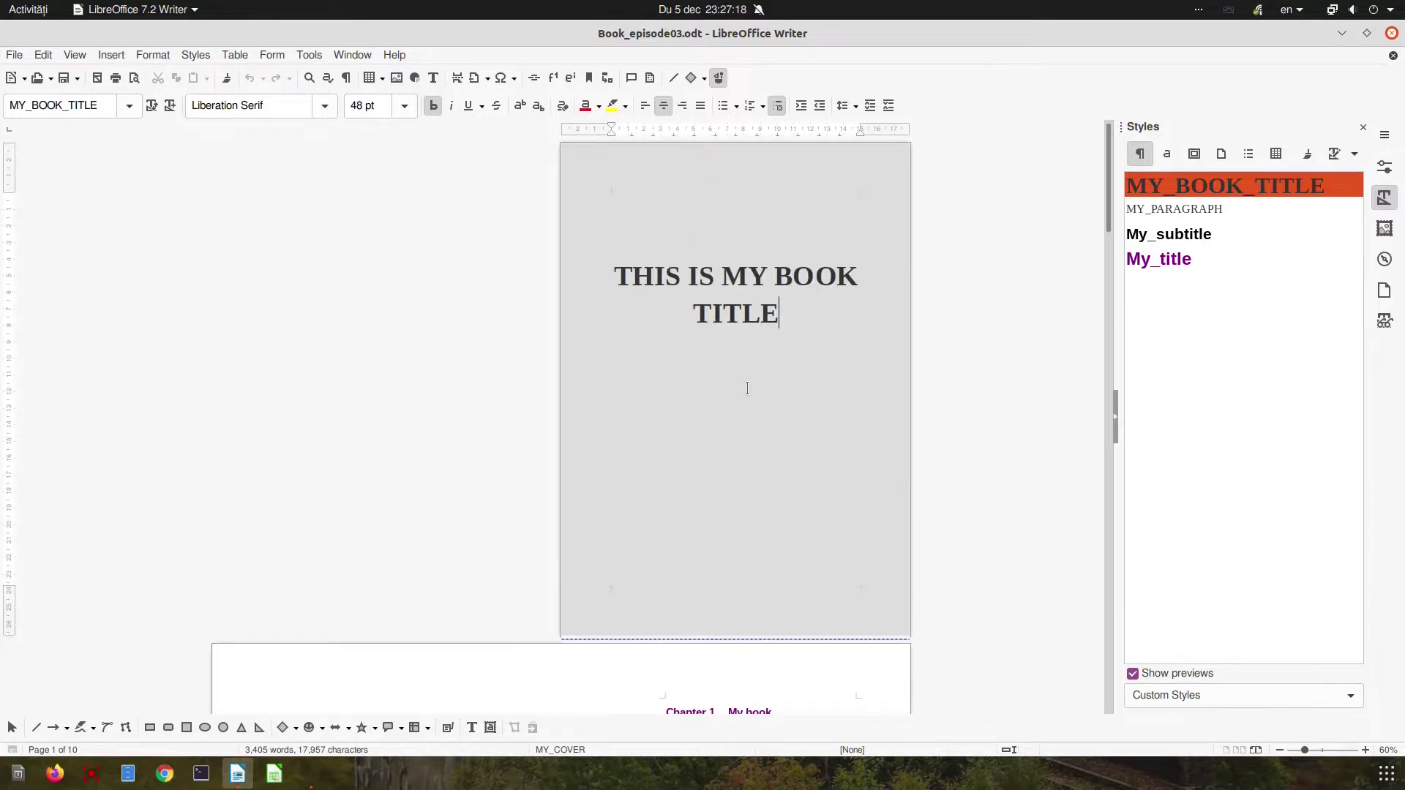
scroll(747, 392, down, 7)
scroll(746, 388, down, 4)
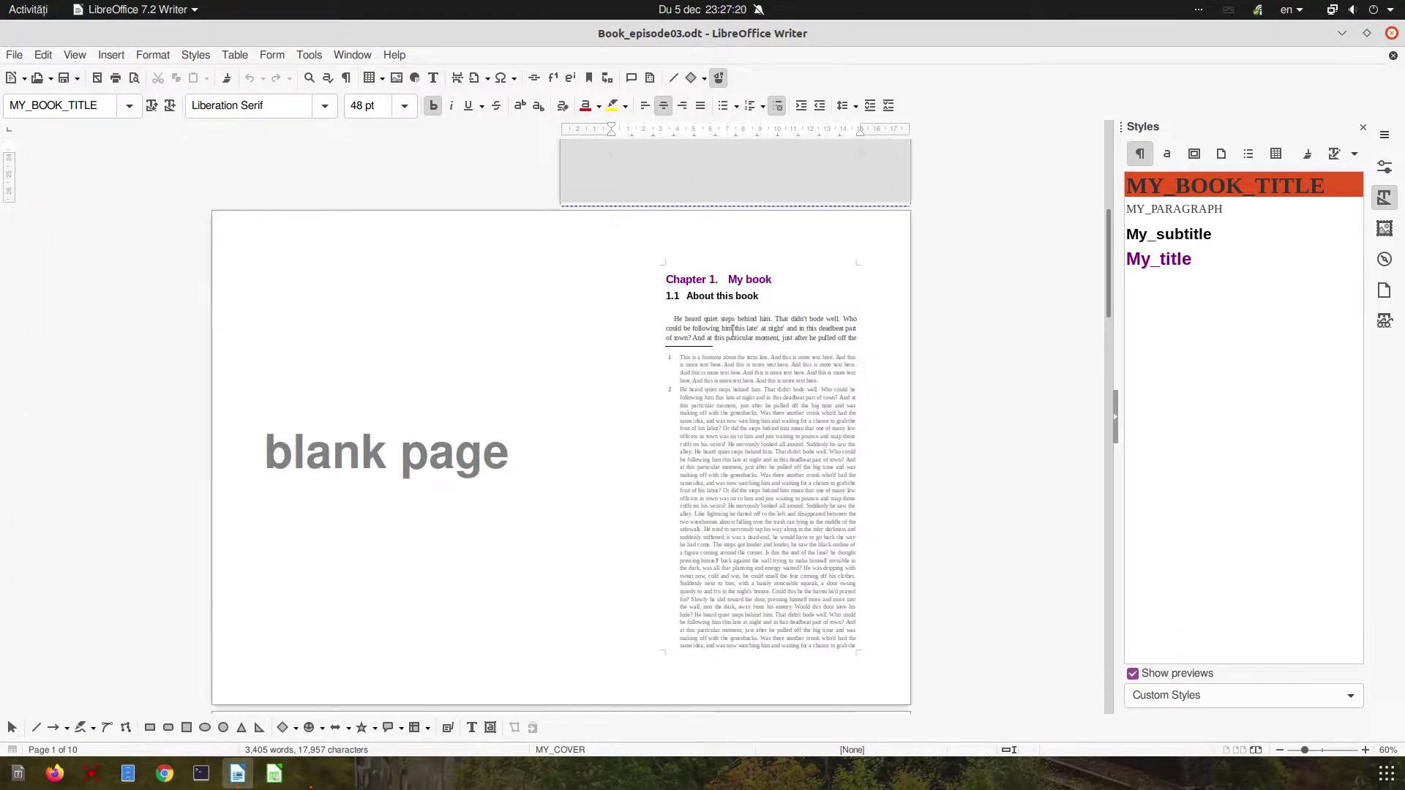
scroll(704, 323, down, 2)
scroll(743, 326, up, 5)
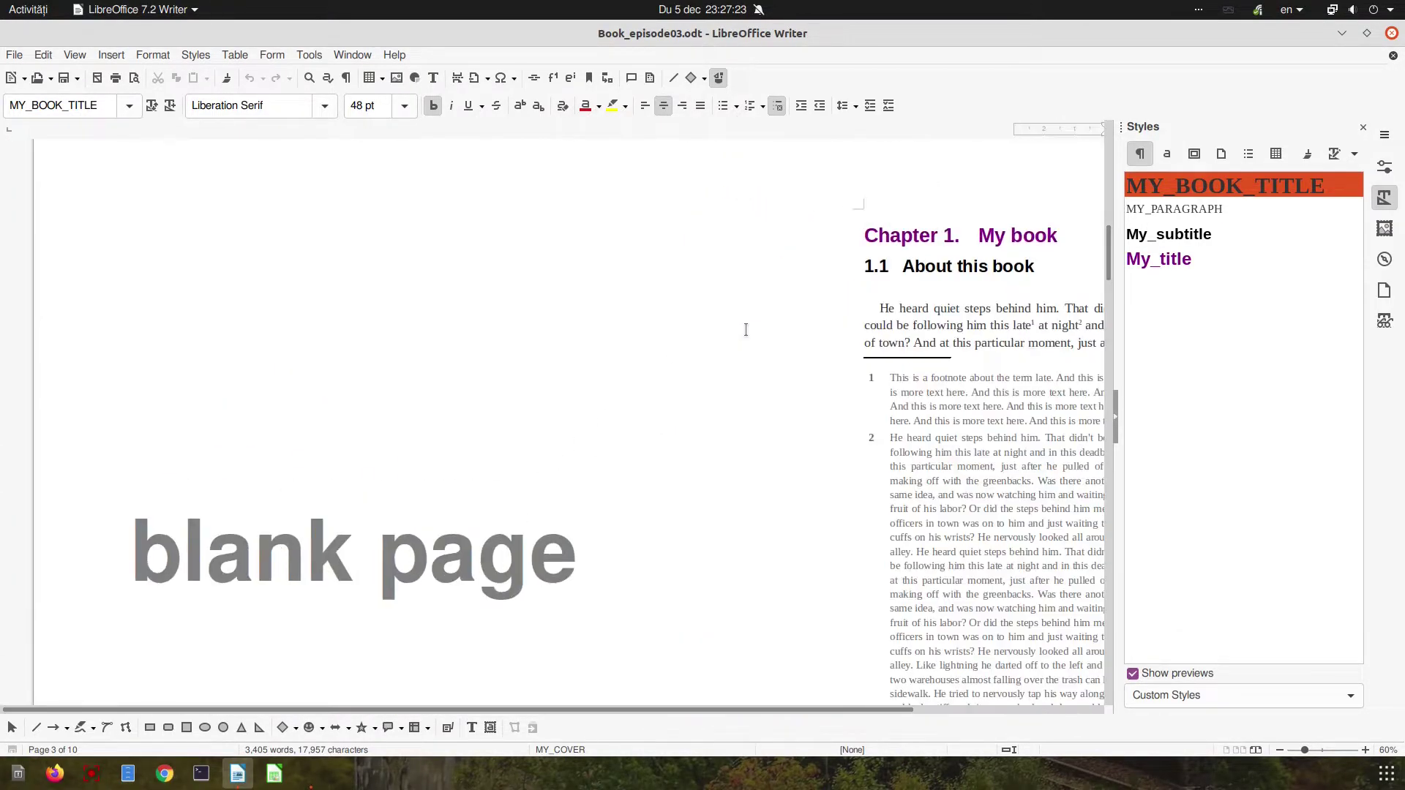
scroll(726, 693, up, 10)
scroll(775, 448, down, 12)
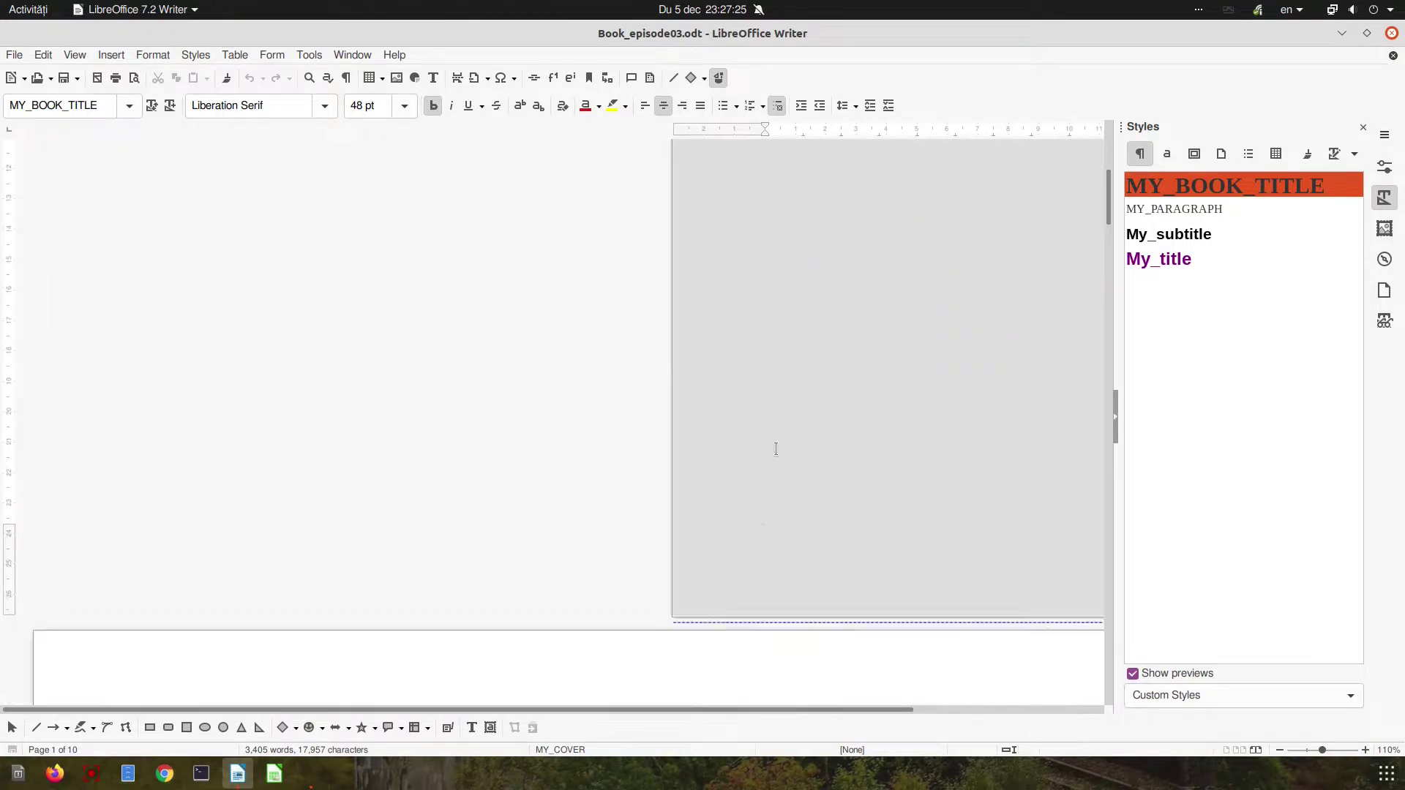
click(1227, 751)
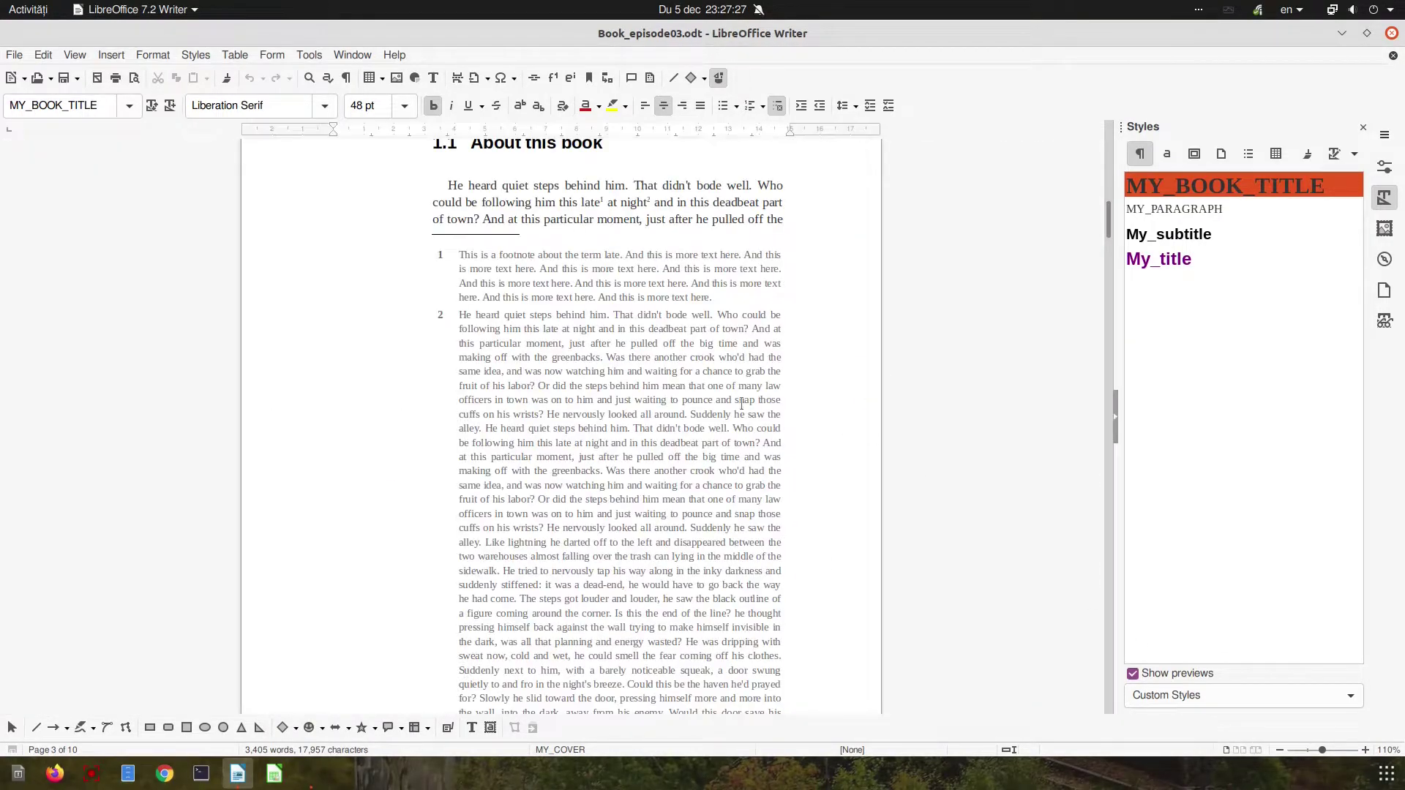
scroll(614, 414, up, 6)
ctrl+scroll(602, 407, up, 5)
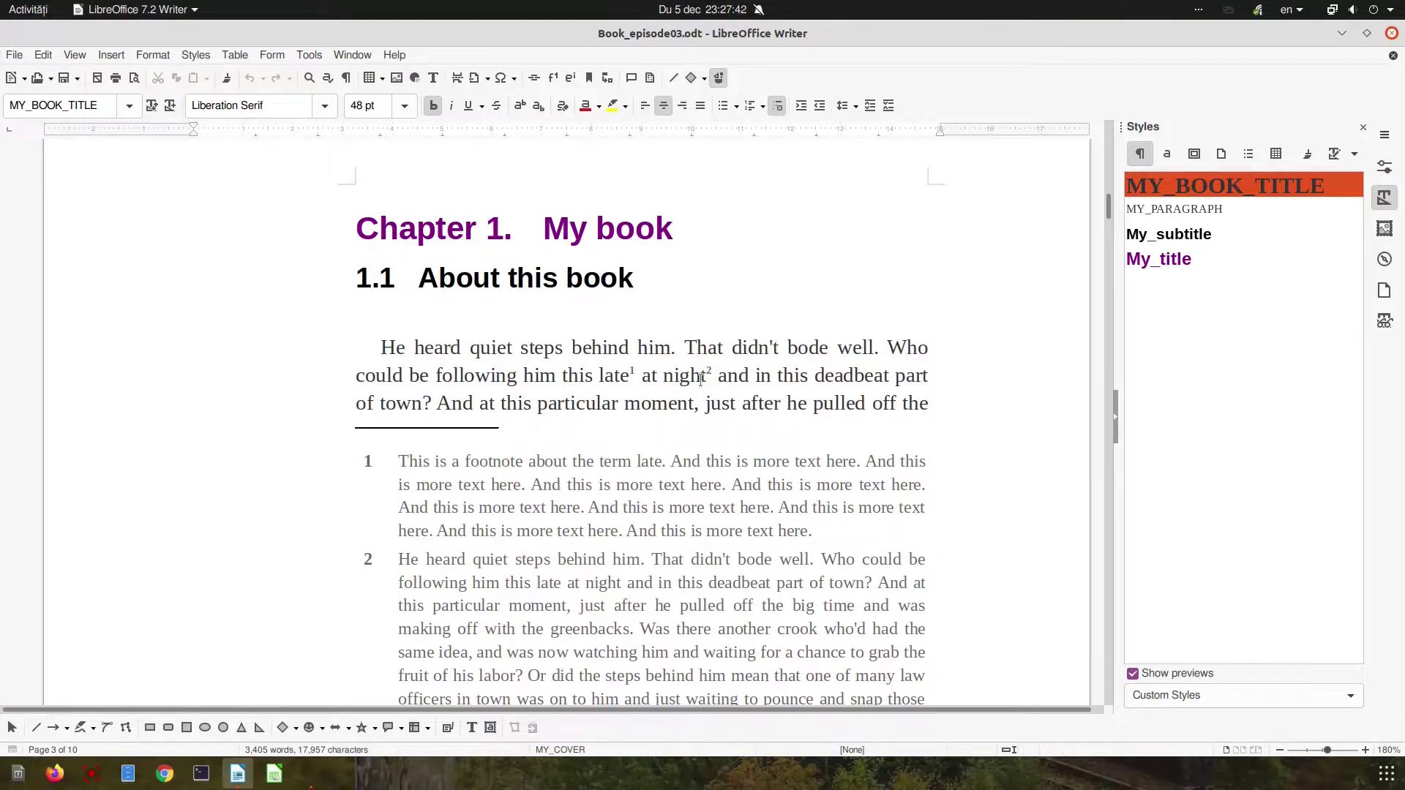
scroll(700, 378, down, 20)
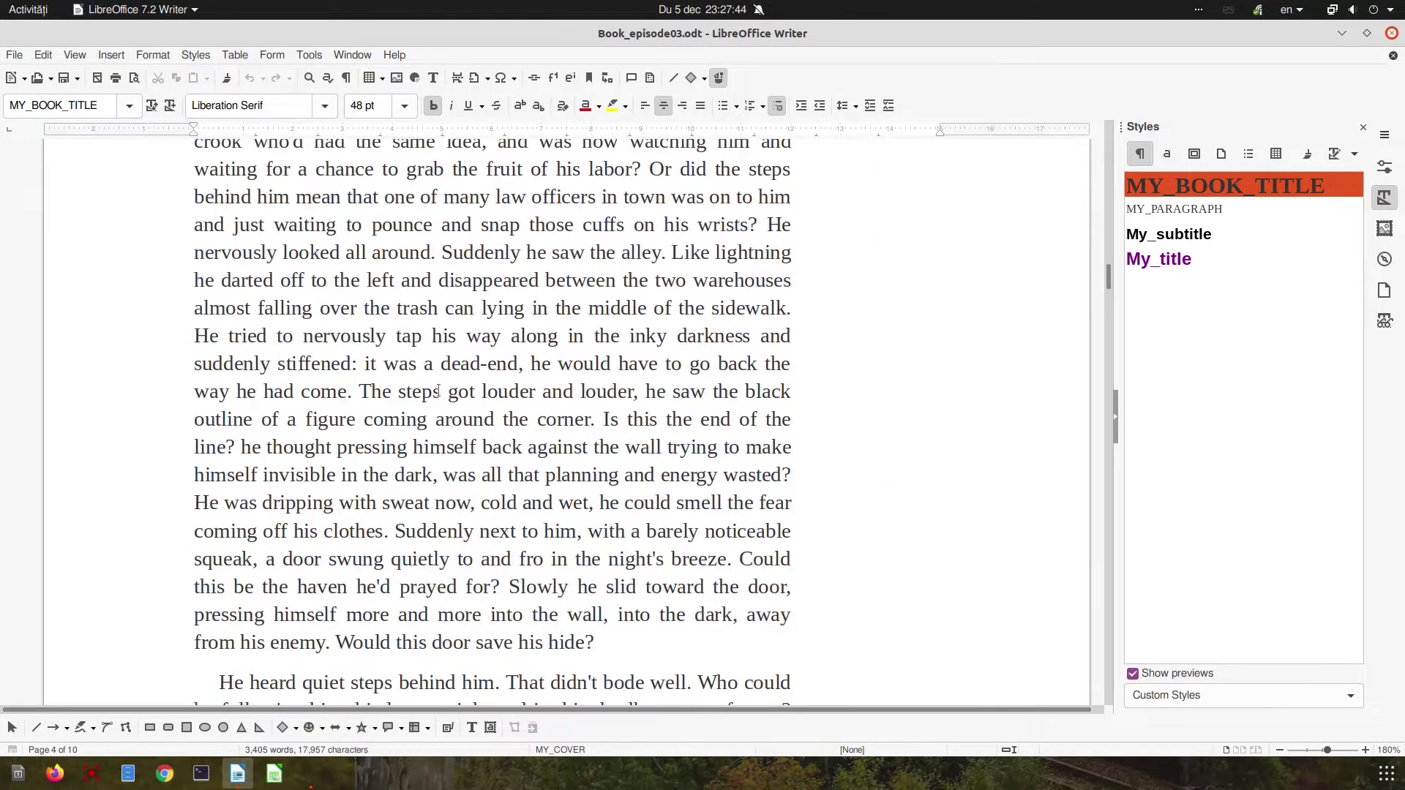
- Add the paragraph 'First image before this paragraph.' before 'The steps' and select it
key(Return)
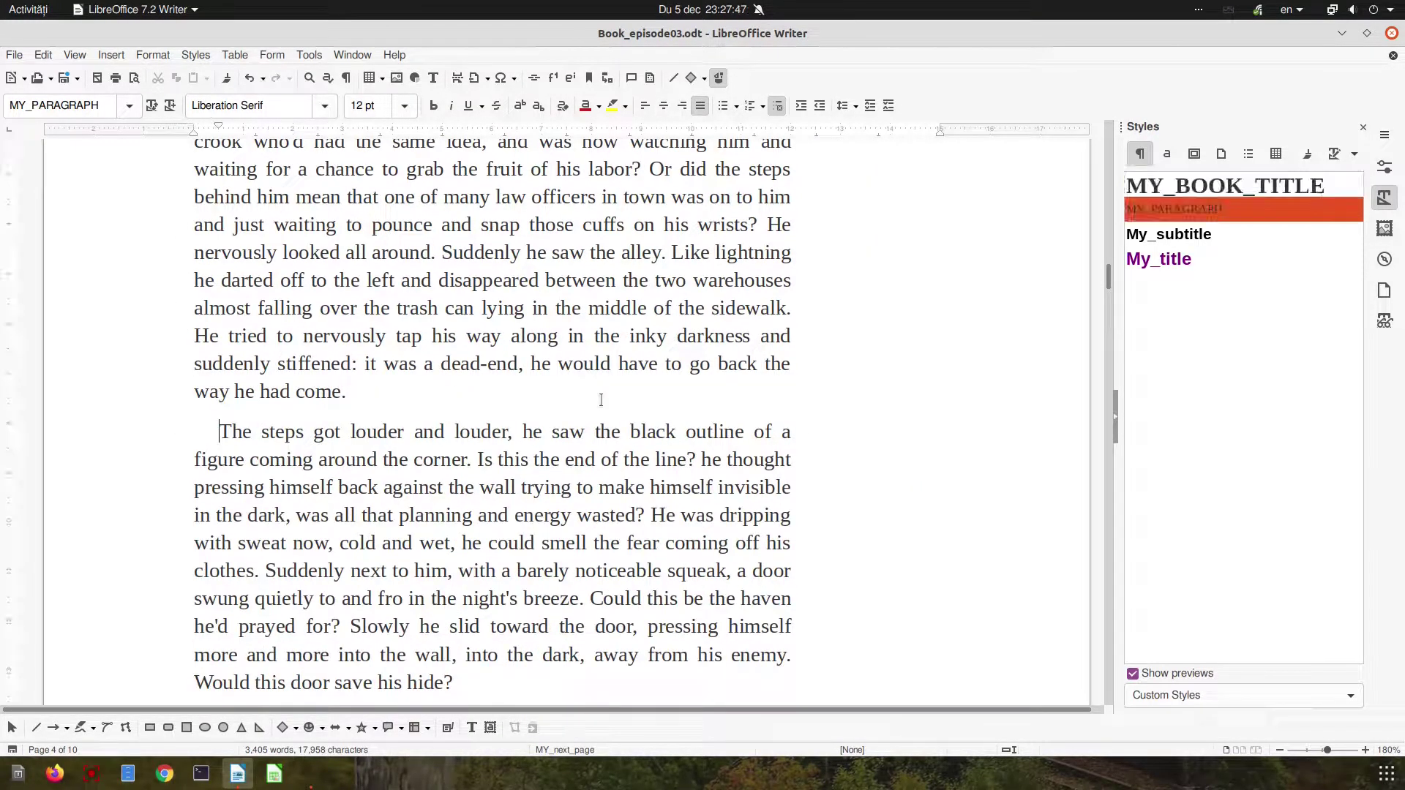
text(First )
text(image before )
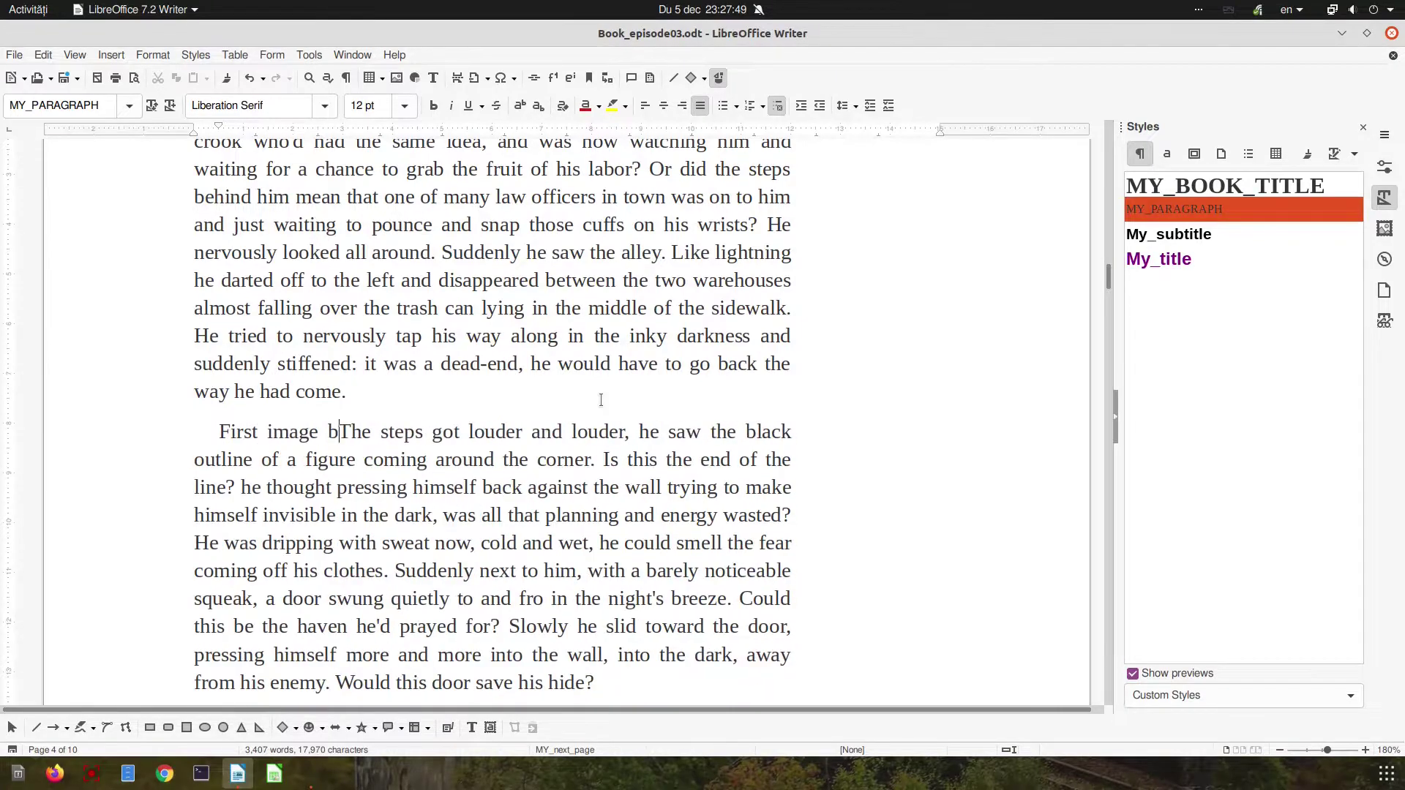
text(this para)
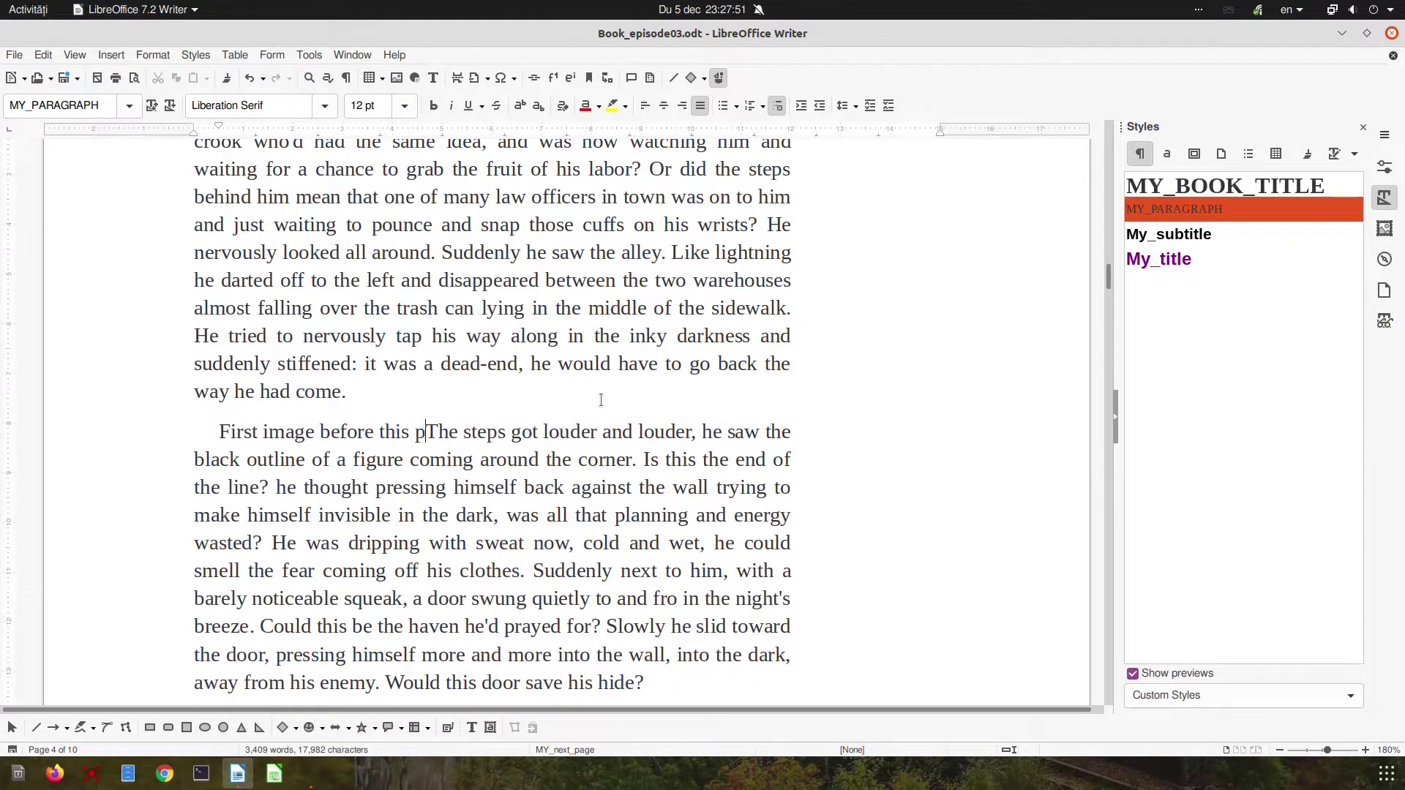
text(graph.)
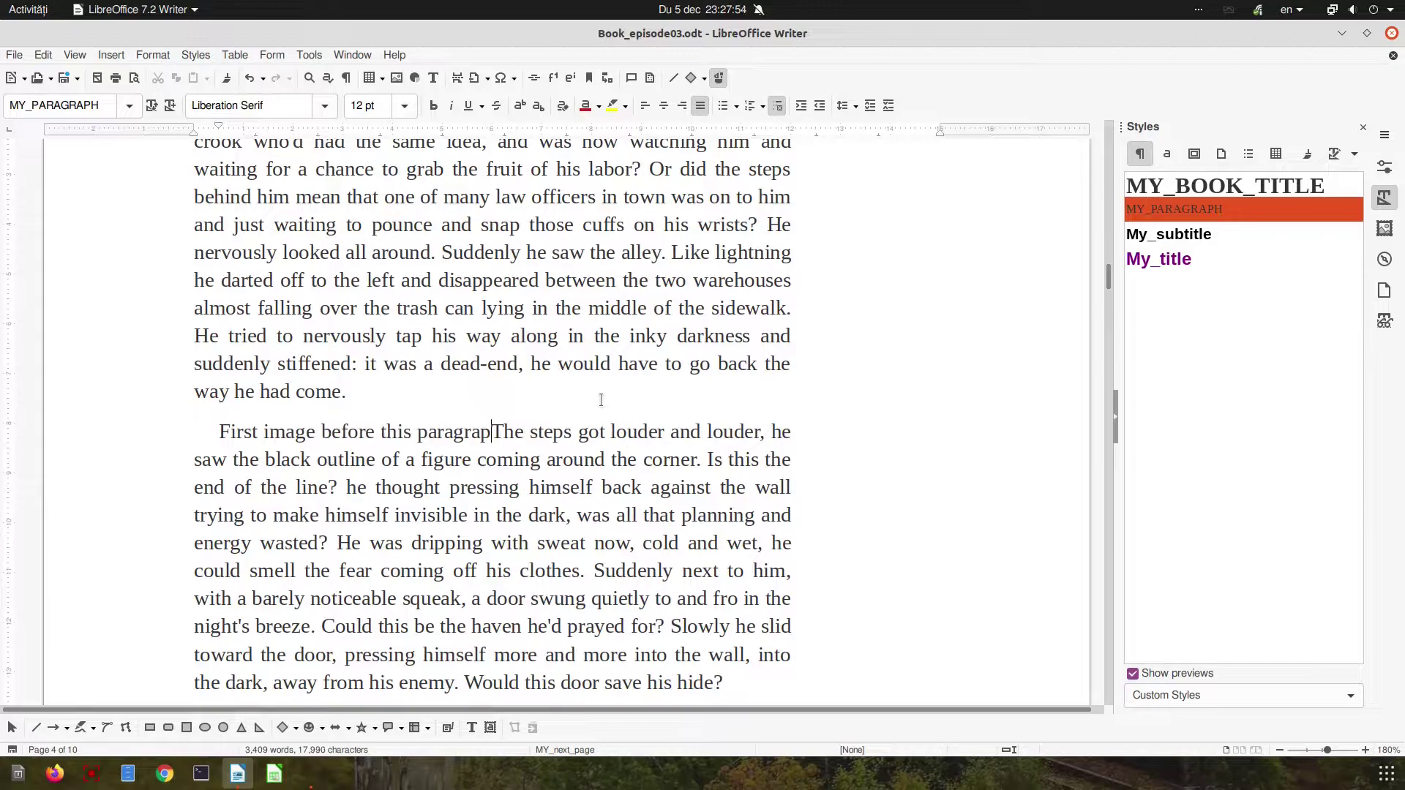
key(shift+Home)
key(ctrl+c)
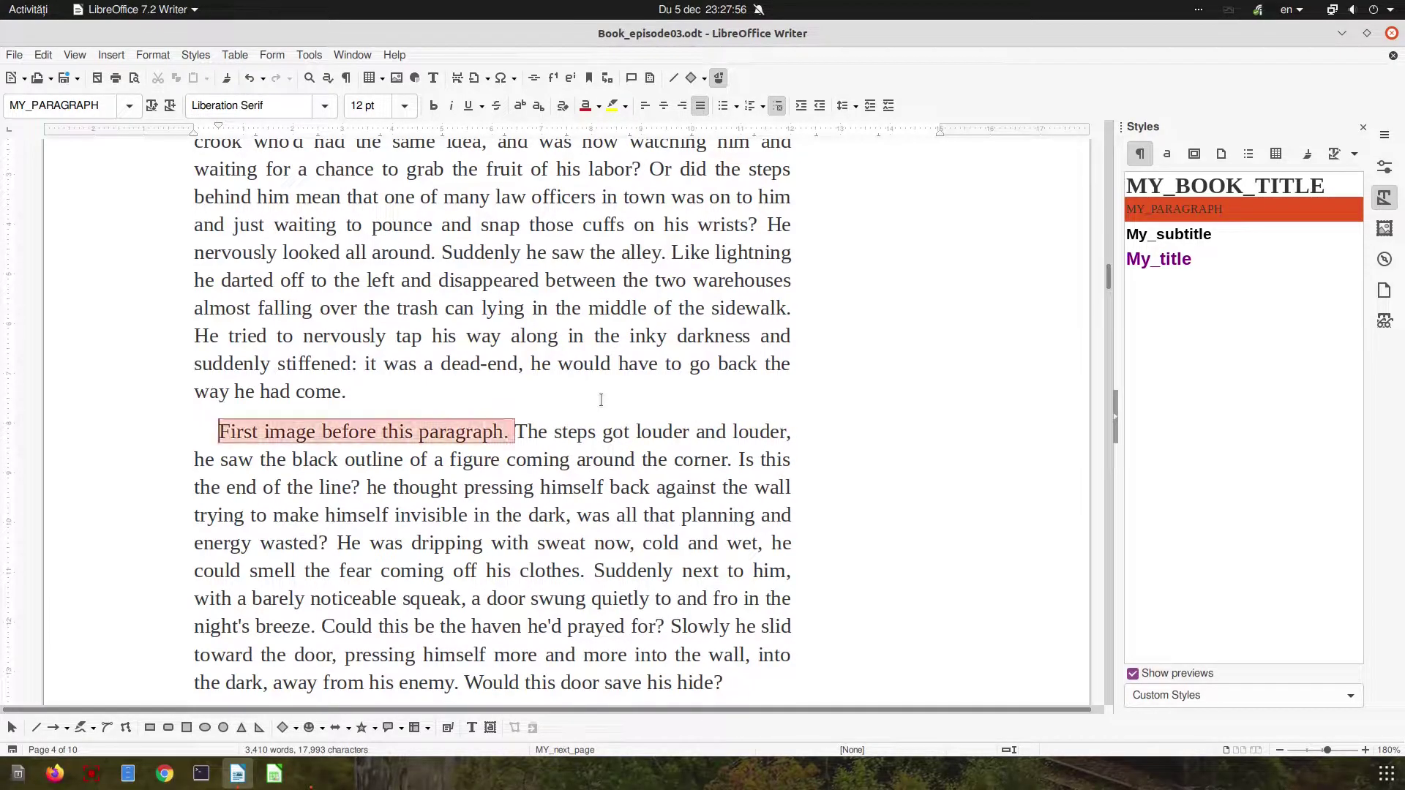
- Add 'Second image before this paragraph.' before 'Was there' on page 5 from the pasted copy
scroll(496, 380, down, 5)
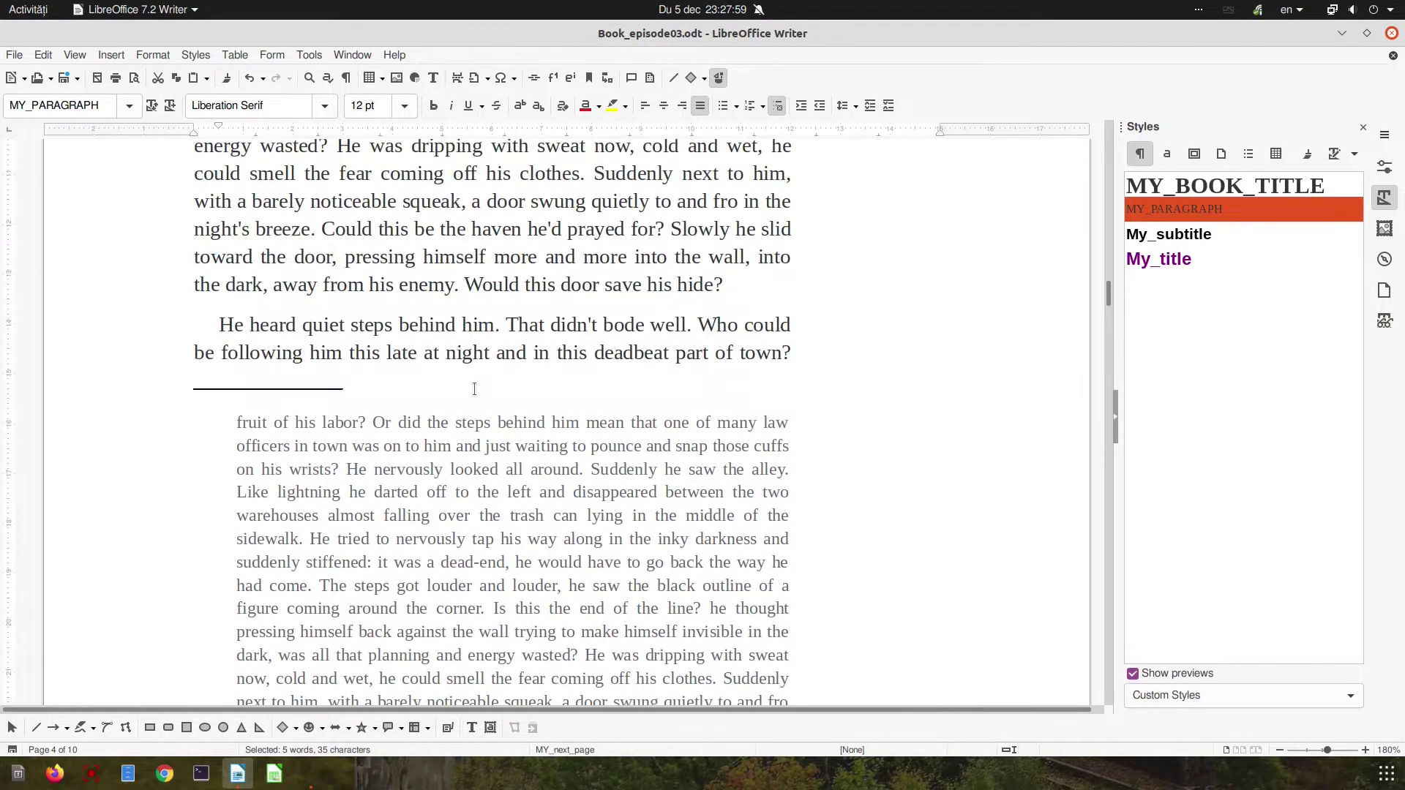
scroll(215, 326, down, 10)
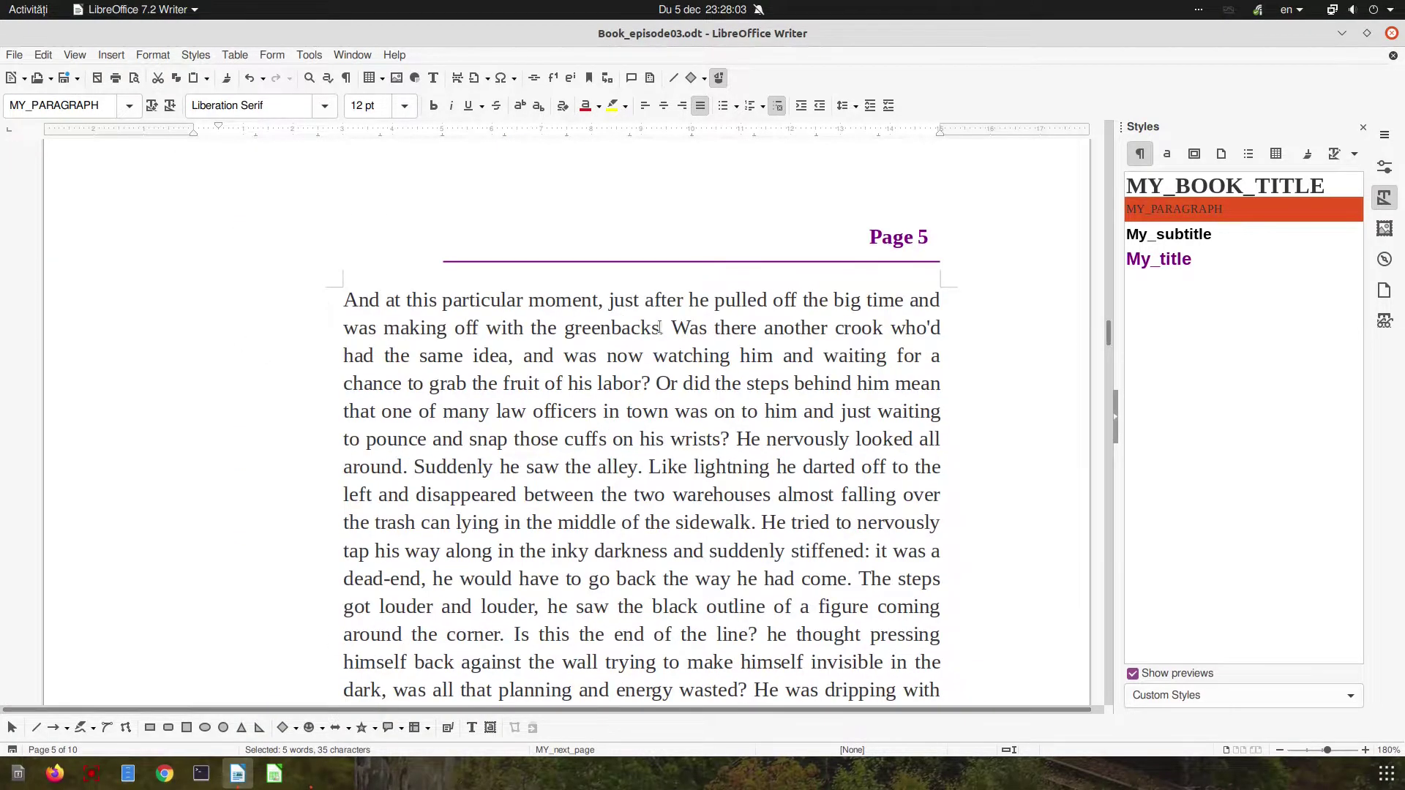
click(669, 328)
key(Return)
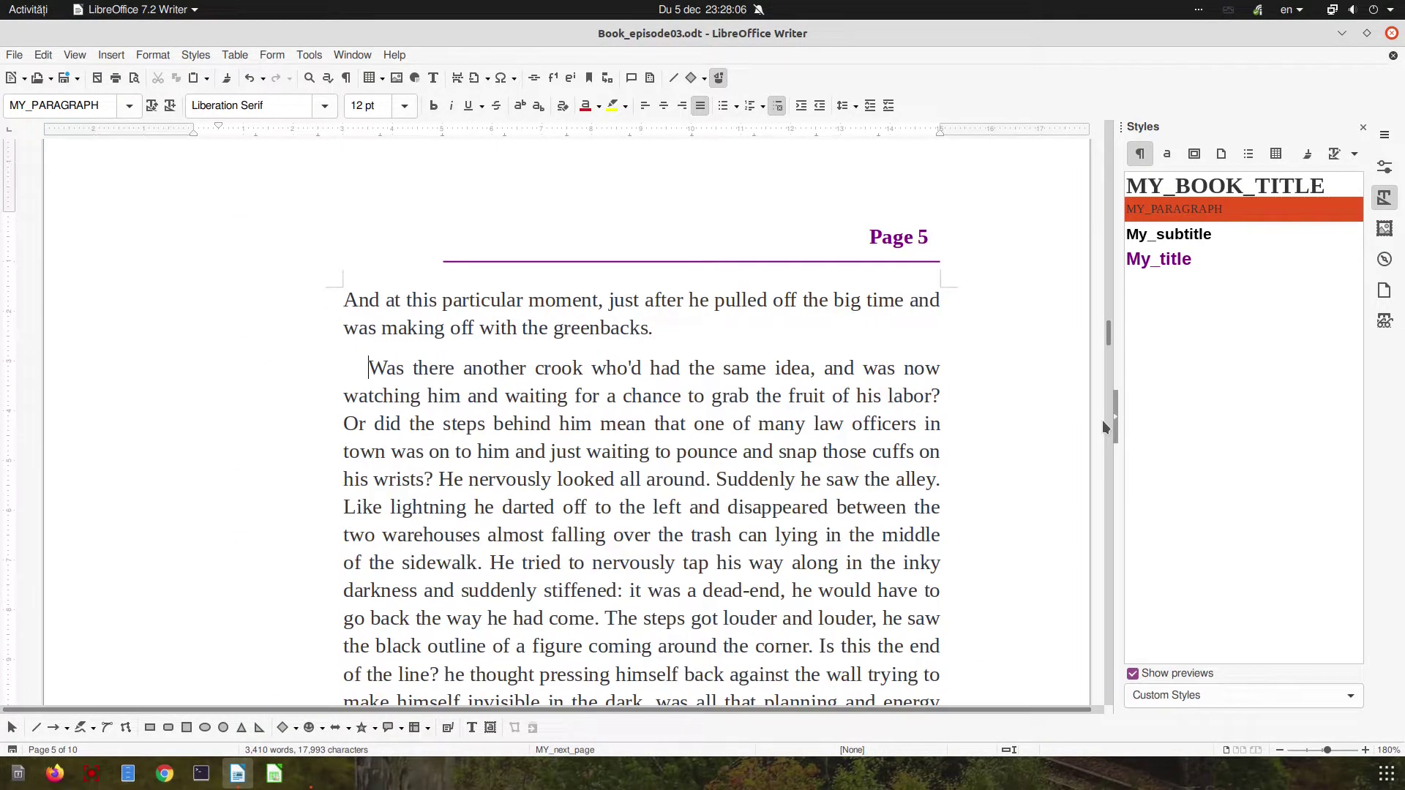
key(ctrl+v)
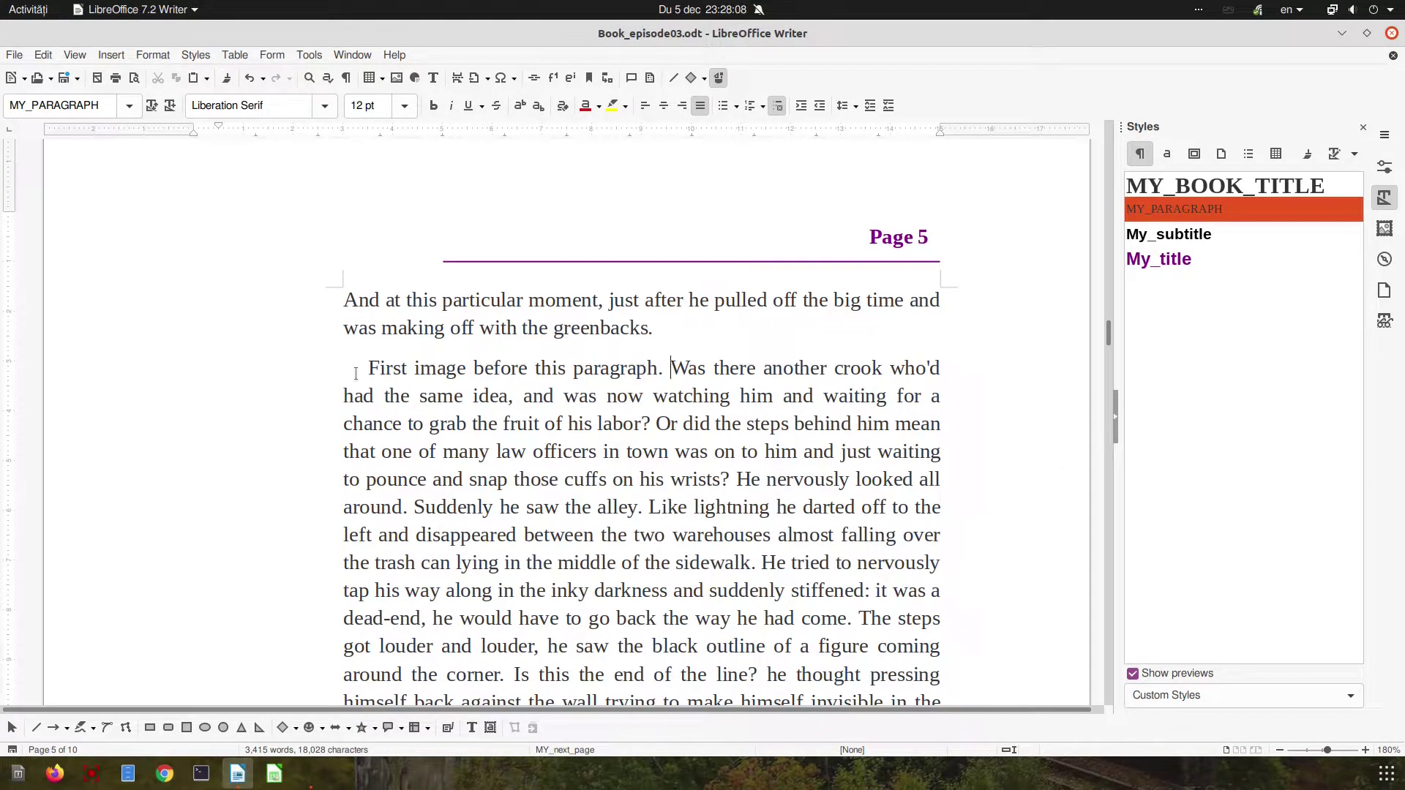
click(357, 371)
text(Second)
key(Delete)
key(Delete)
key(Delete)
key(Delete)
key(Delete)
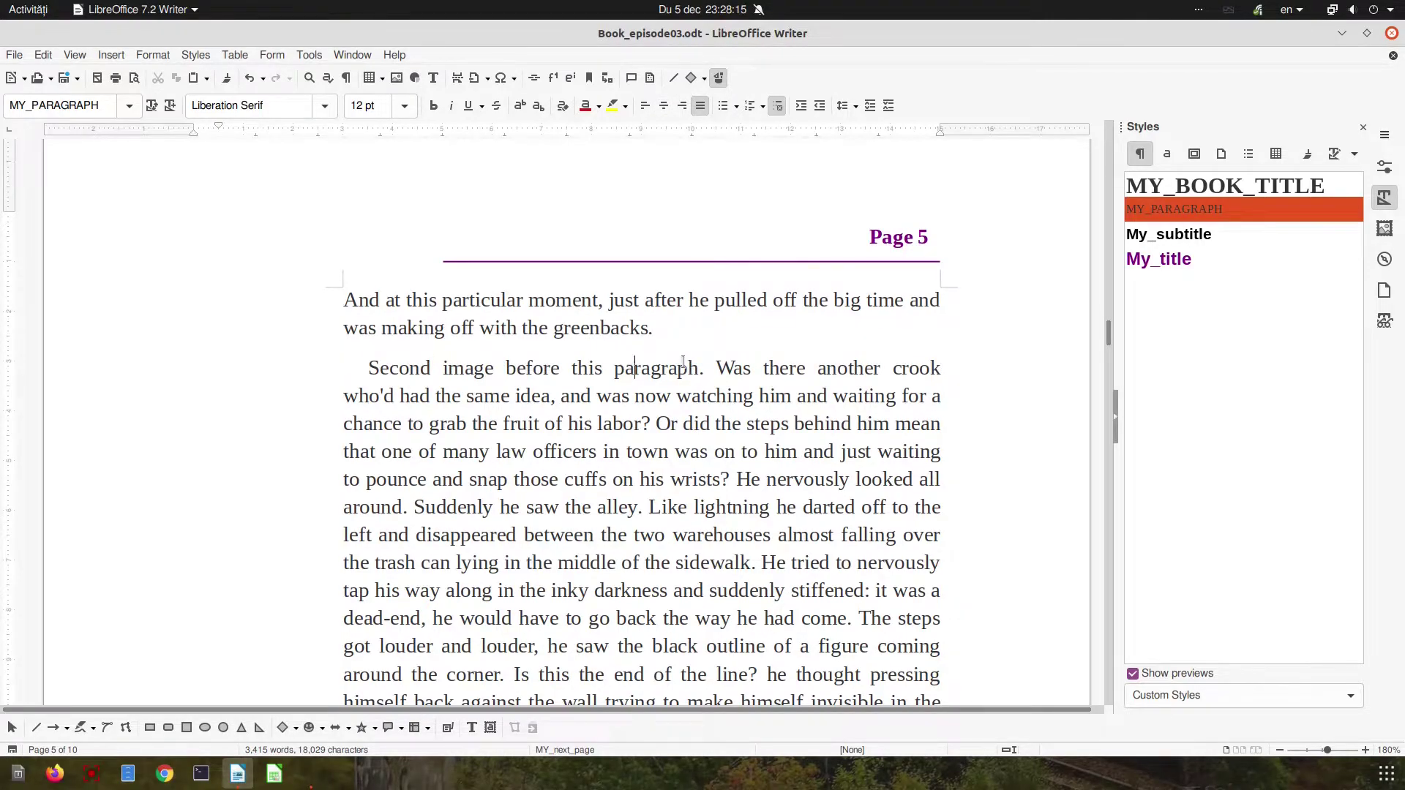
scroll(682, 362, up, 10)
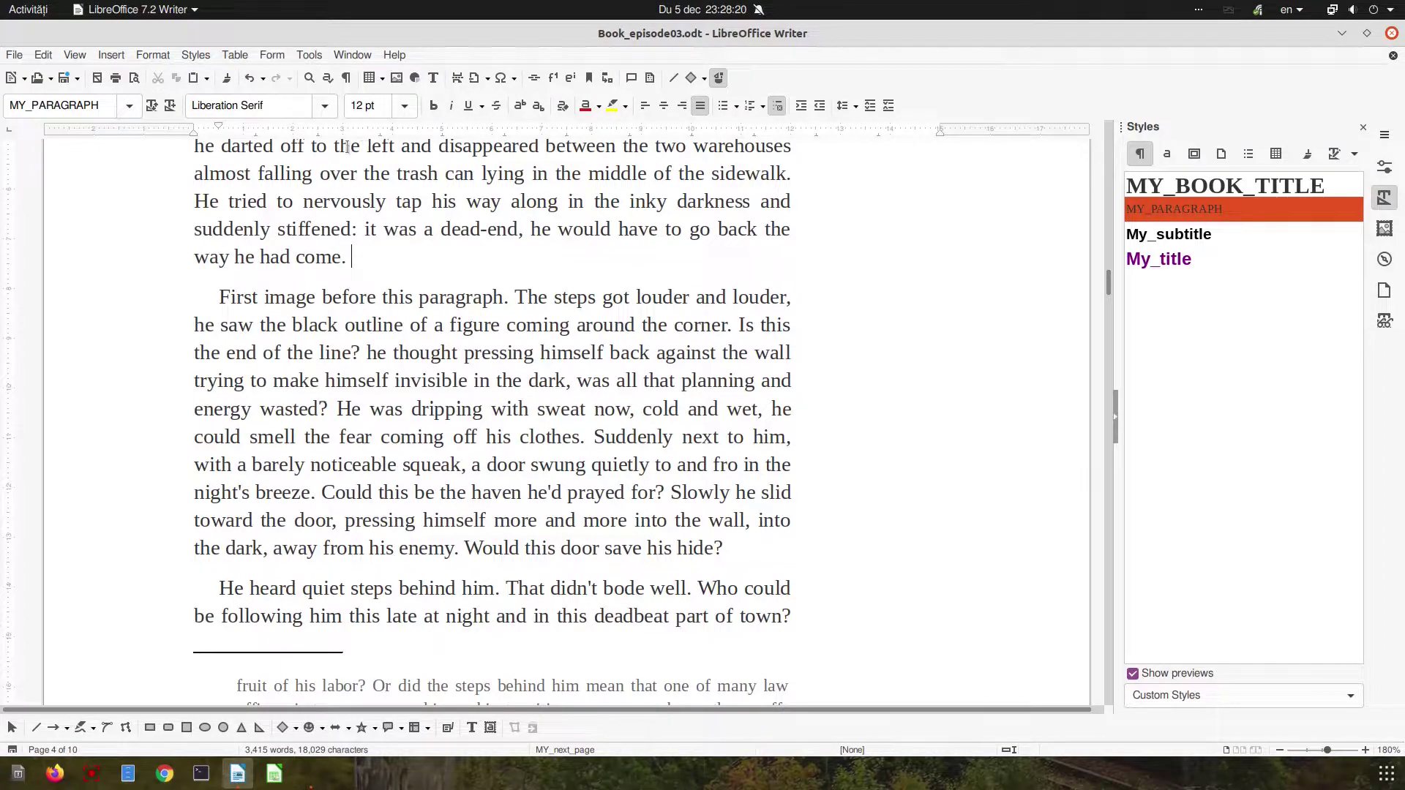
- Bring up the Writer AutoCaption options and select the LibreOffice Writer Image entry
click(316, 57)
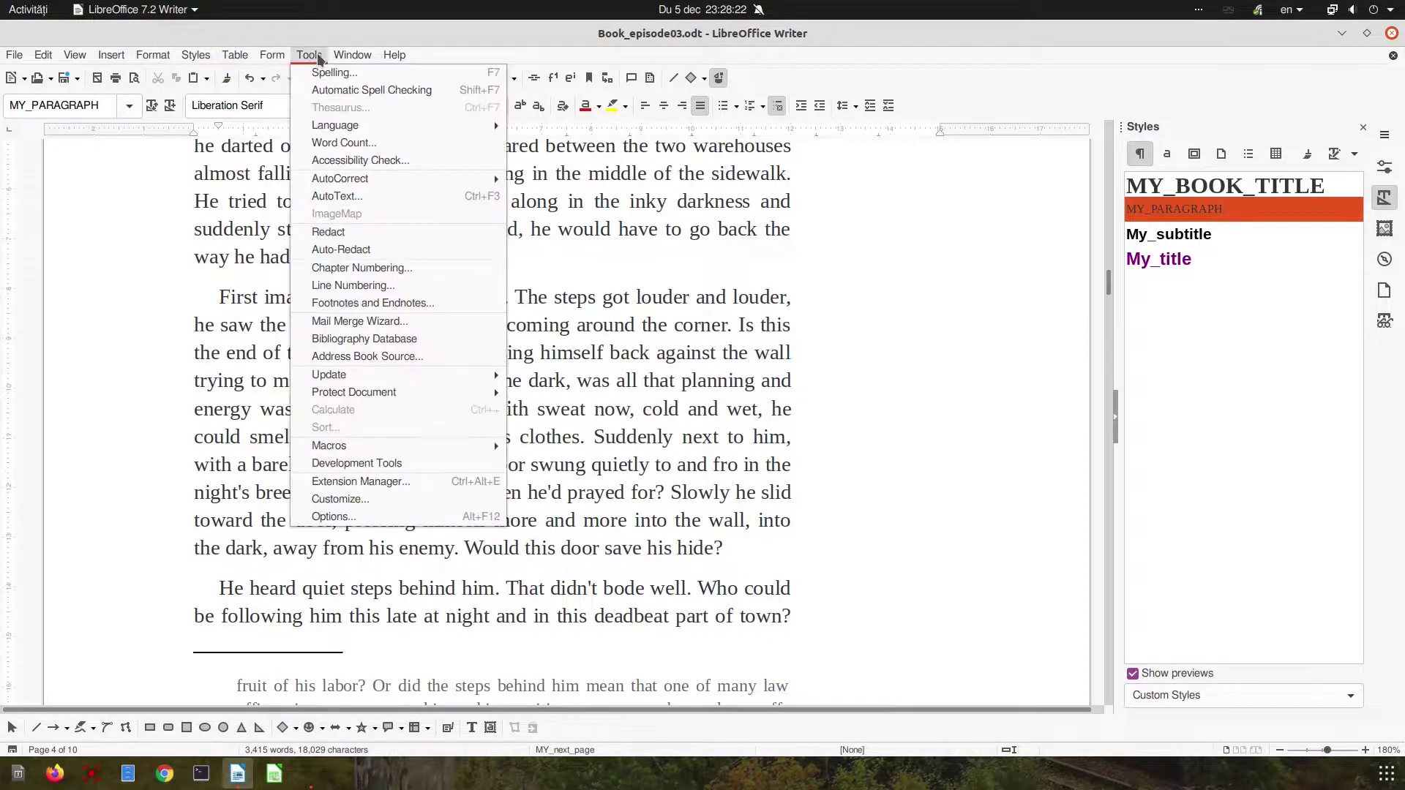
click(331, 517)
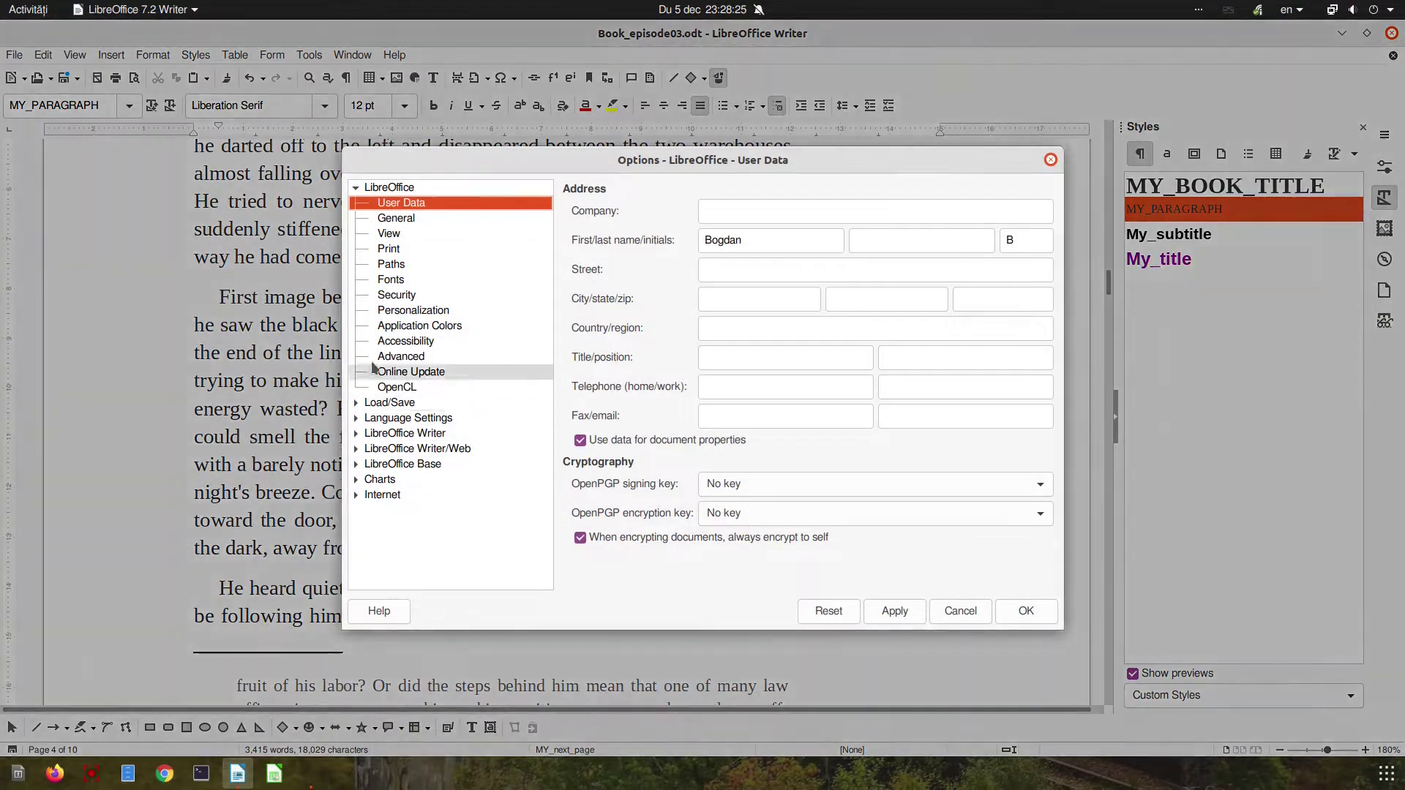
click(358, 433)
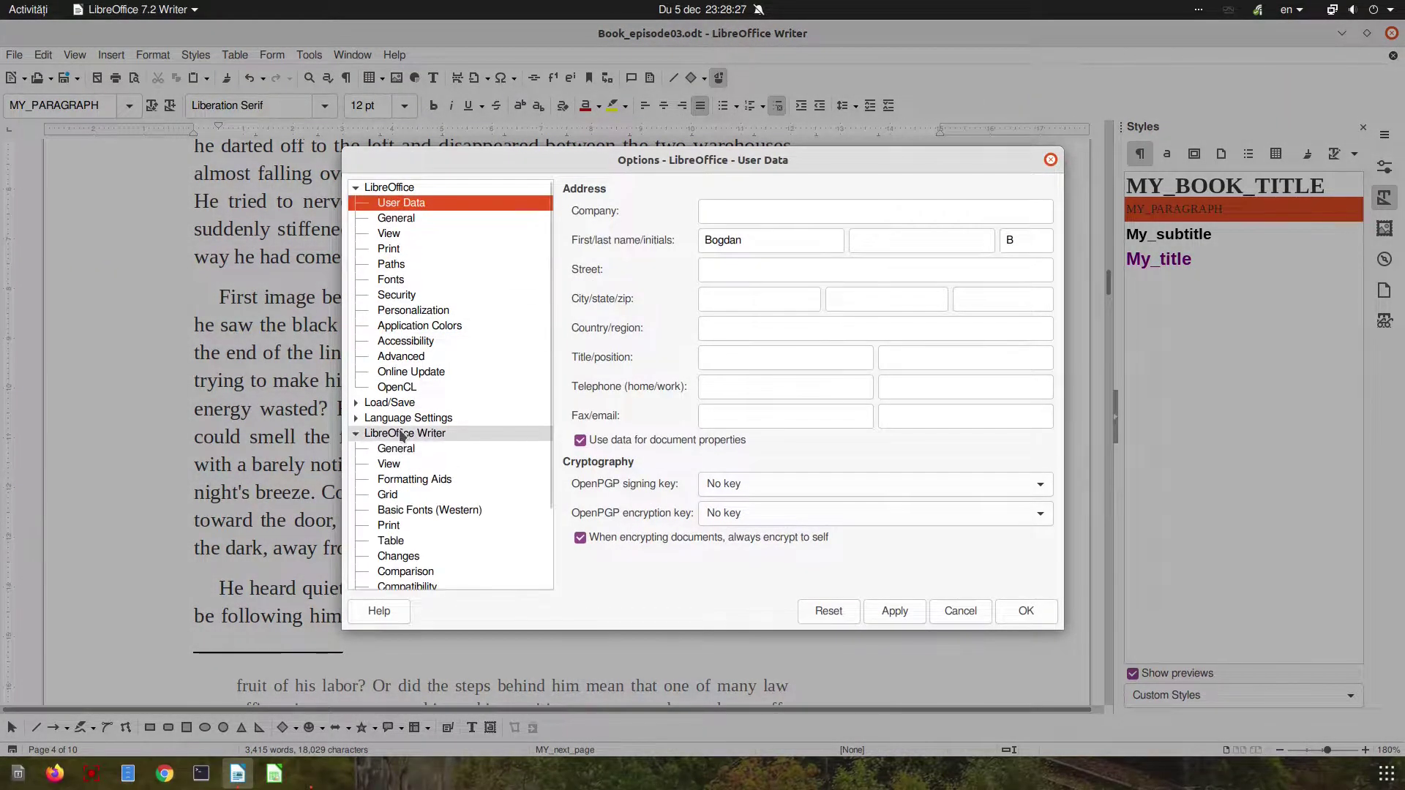
scroll(425, 430, down, 3)
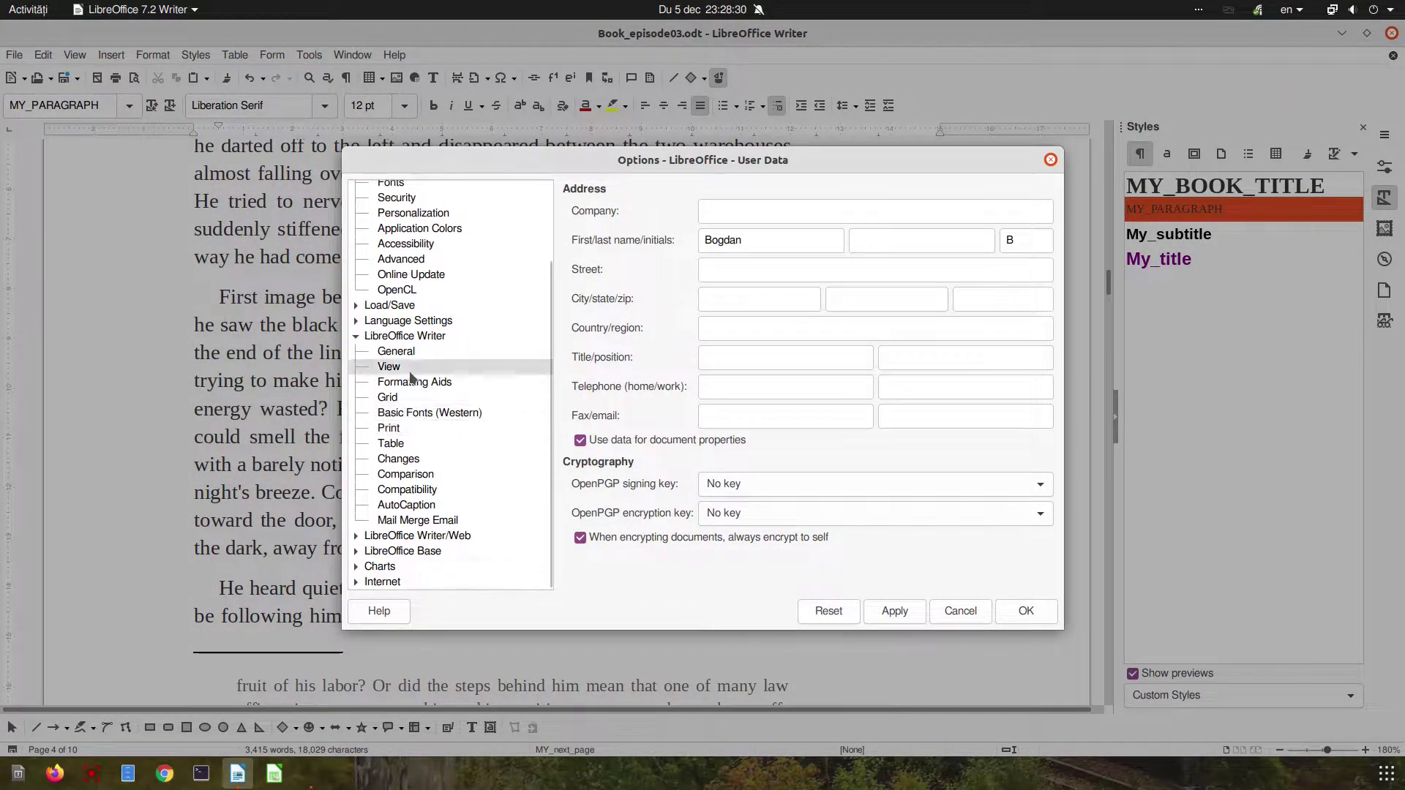
click(393, 505)
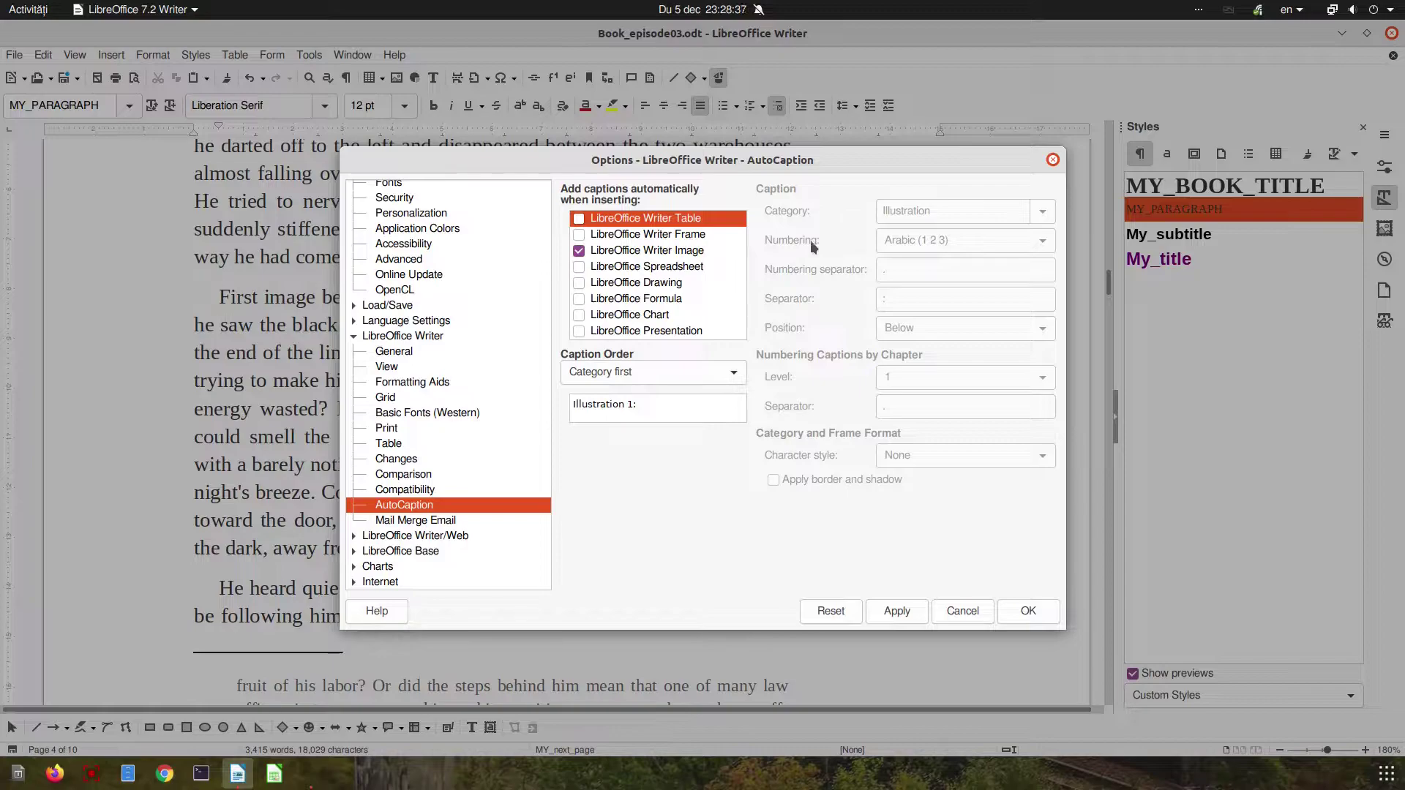
click(658, 251)
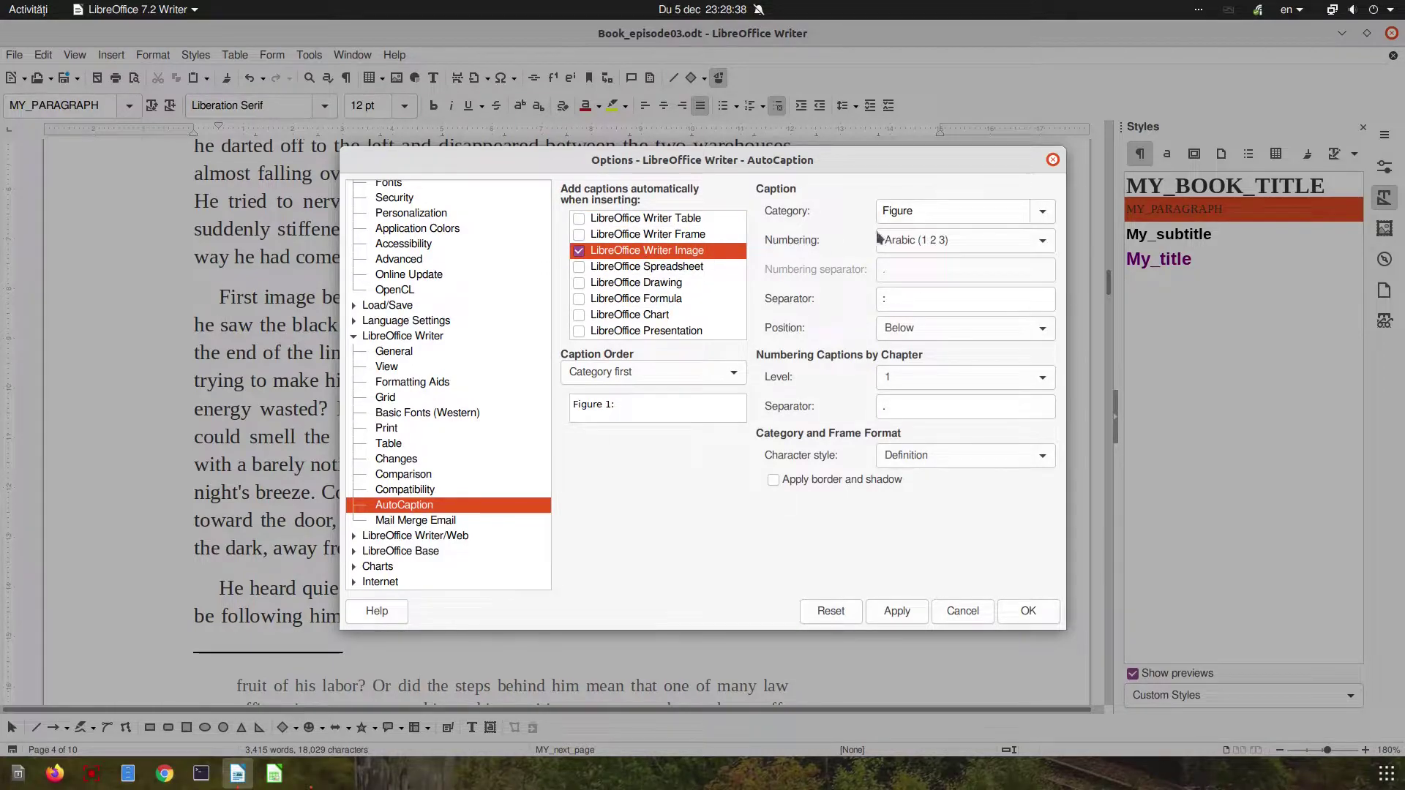
- Set image captions to category Image, position below, chapter level 2, Emphasis style, and apply
click(1043, 210)
click(983, 232)
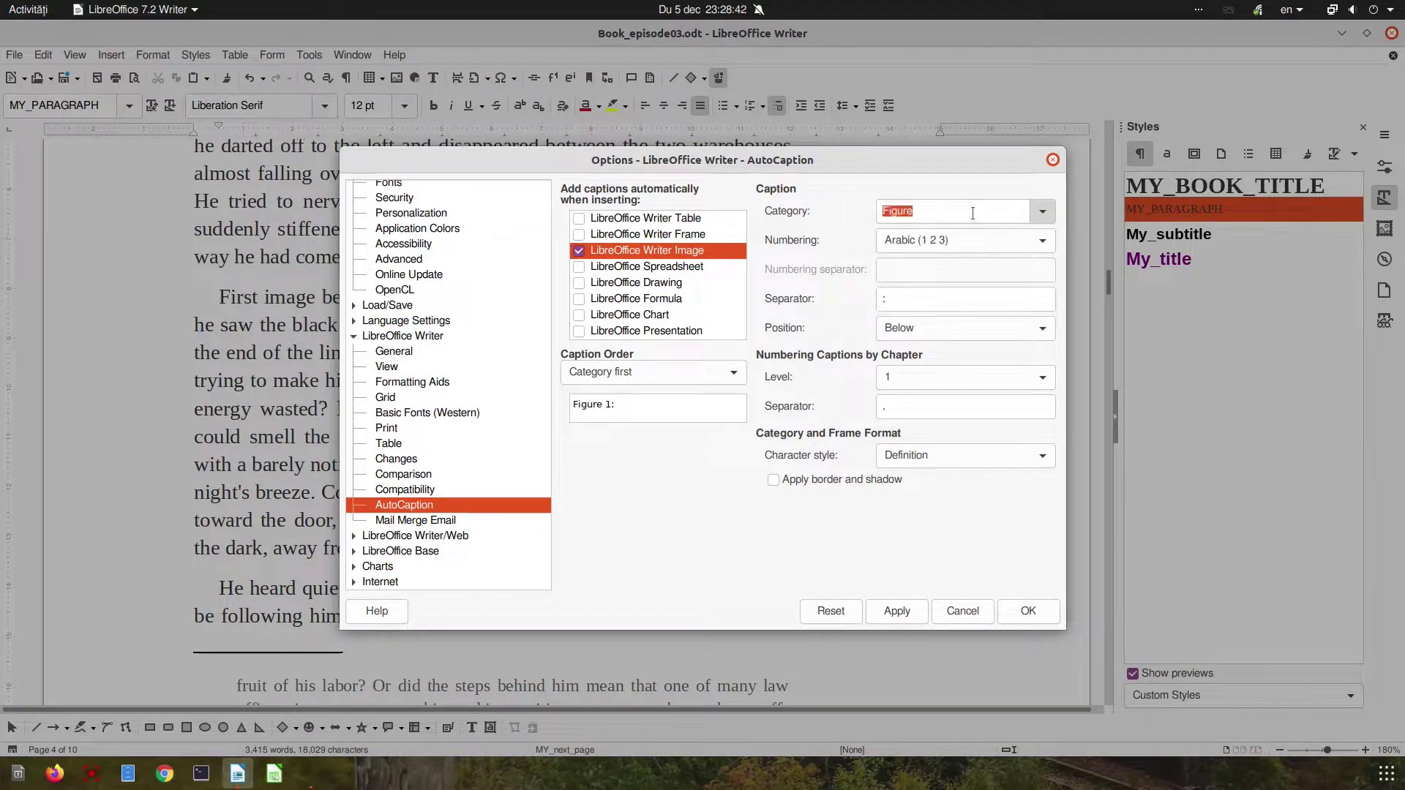
text(Image)
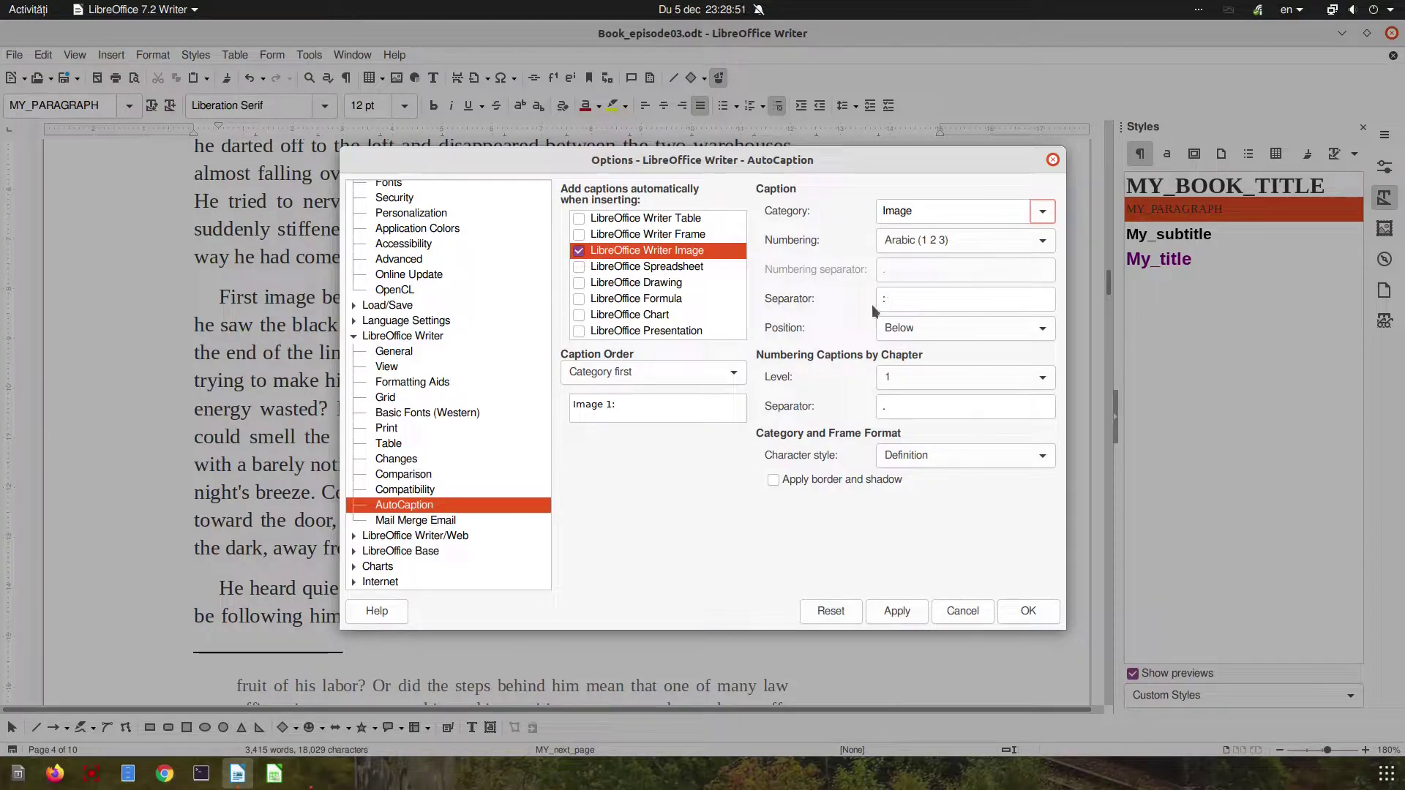
click(897, 328)
click(897, 363)
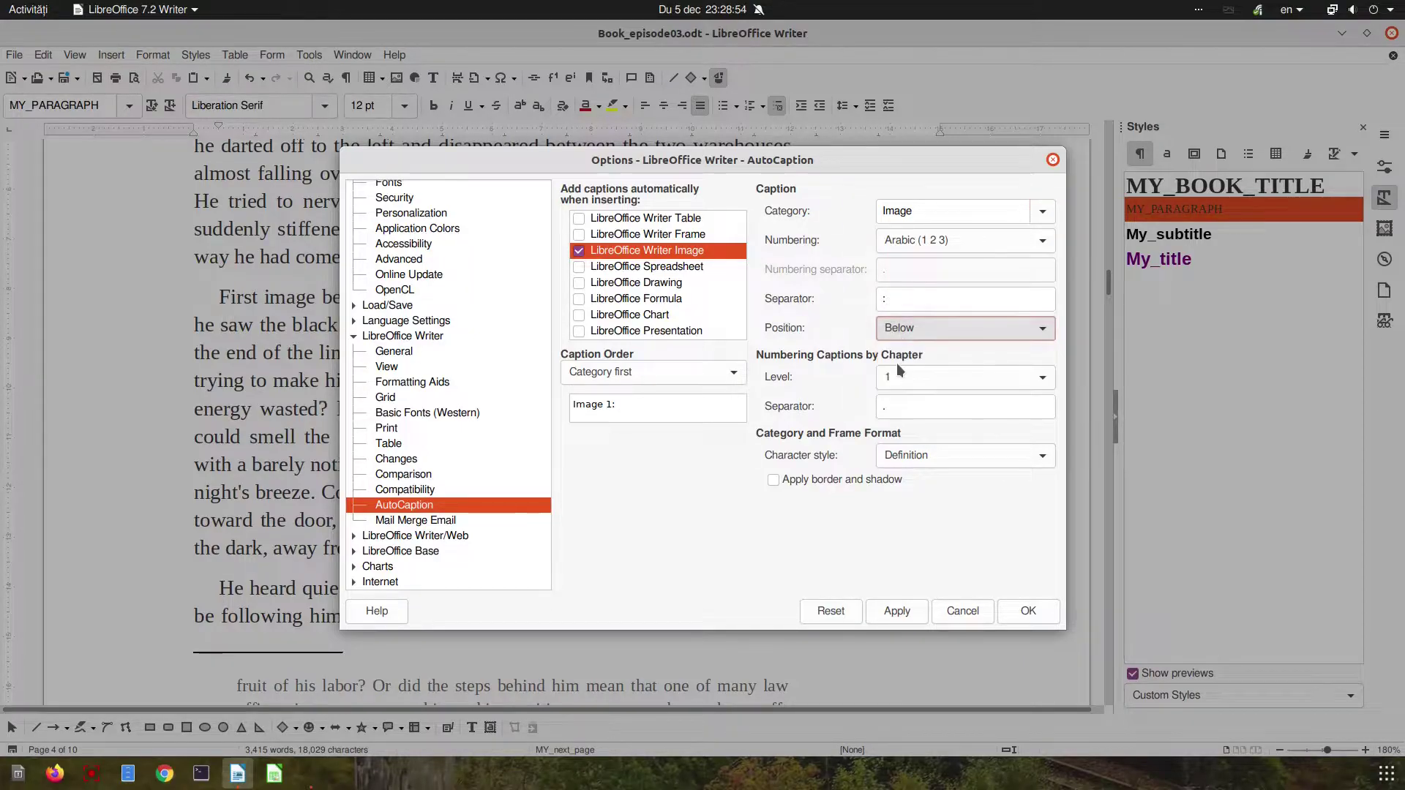
click(906, 377)
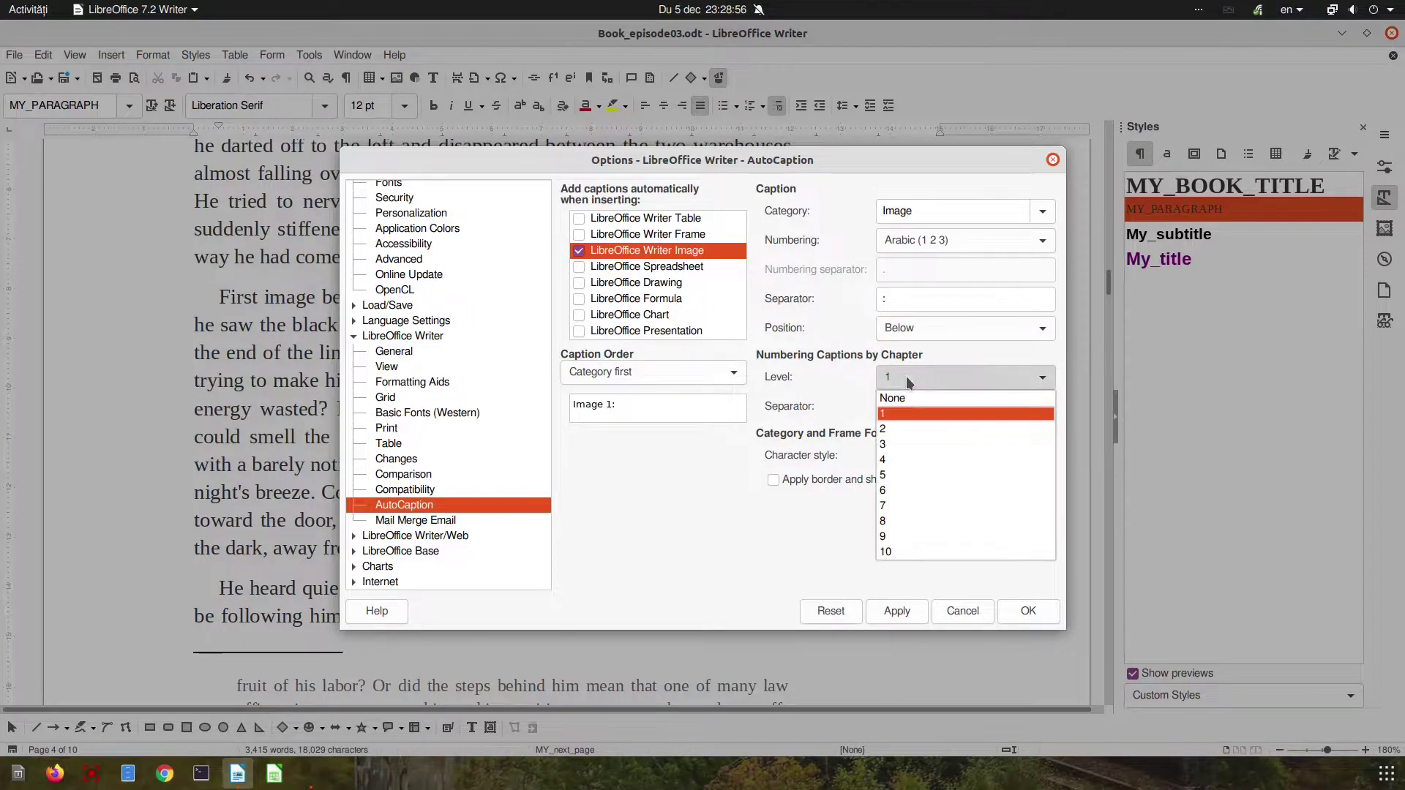
click(904, 425)
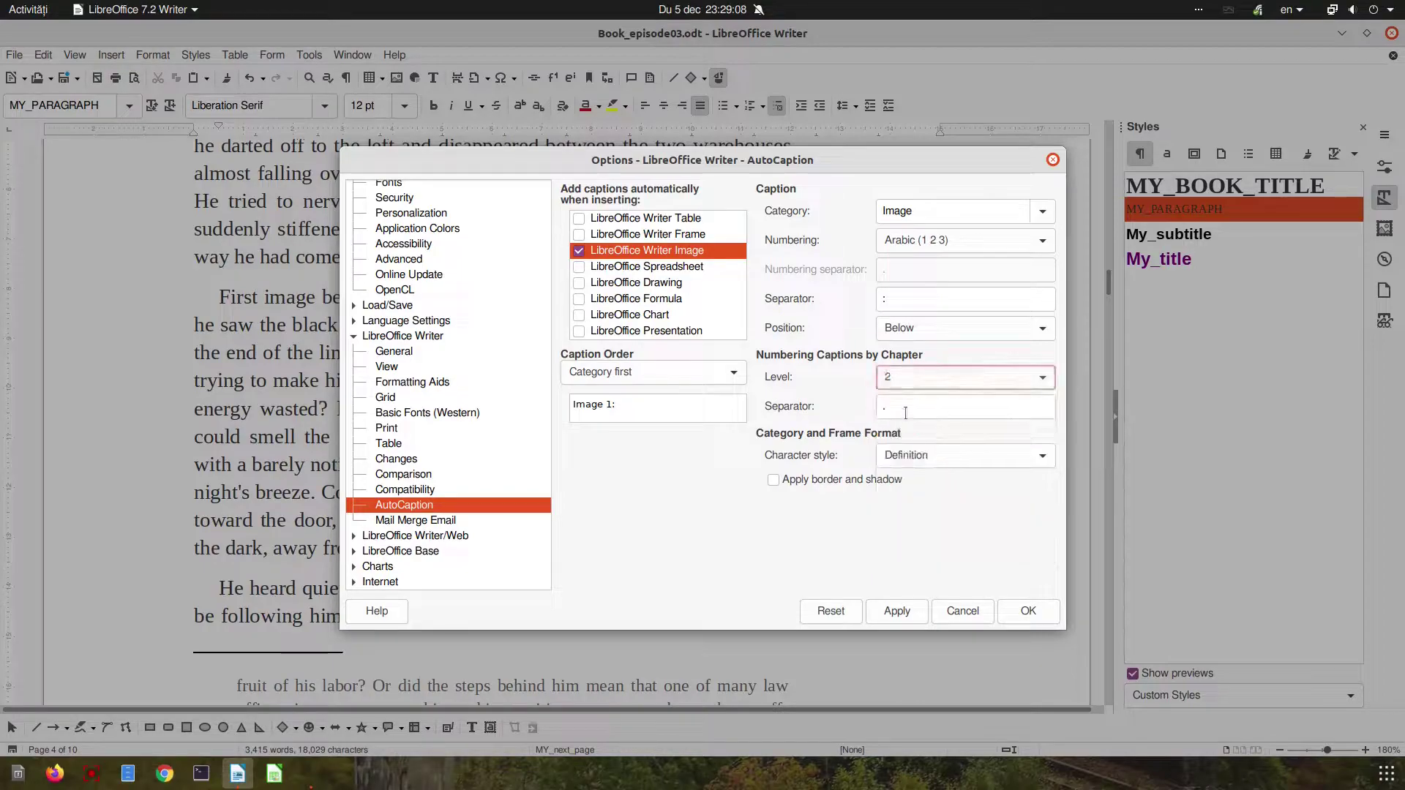
click(901, 458)
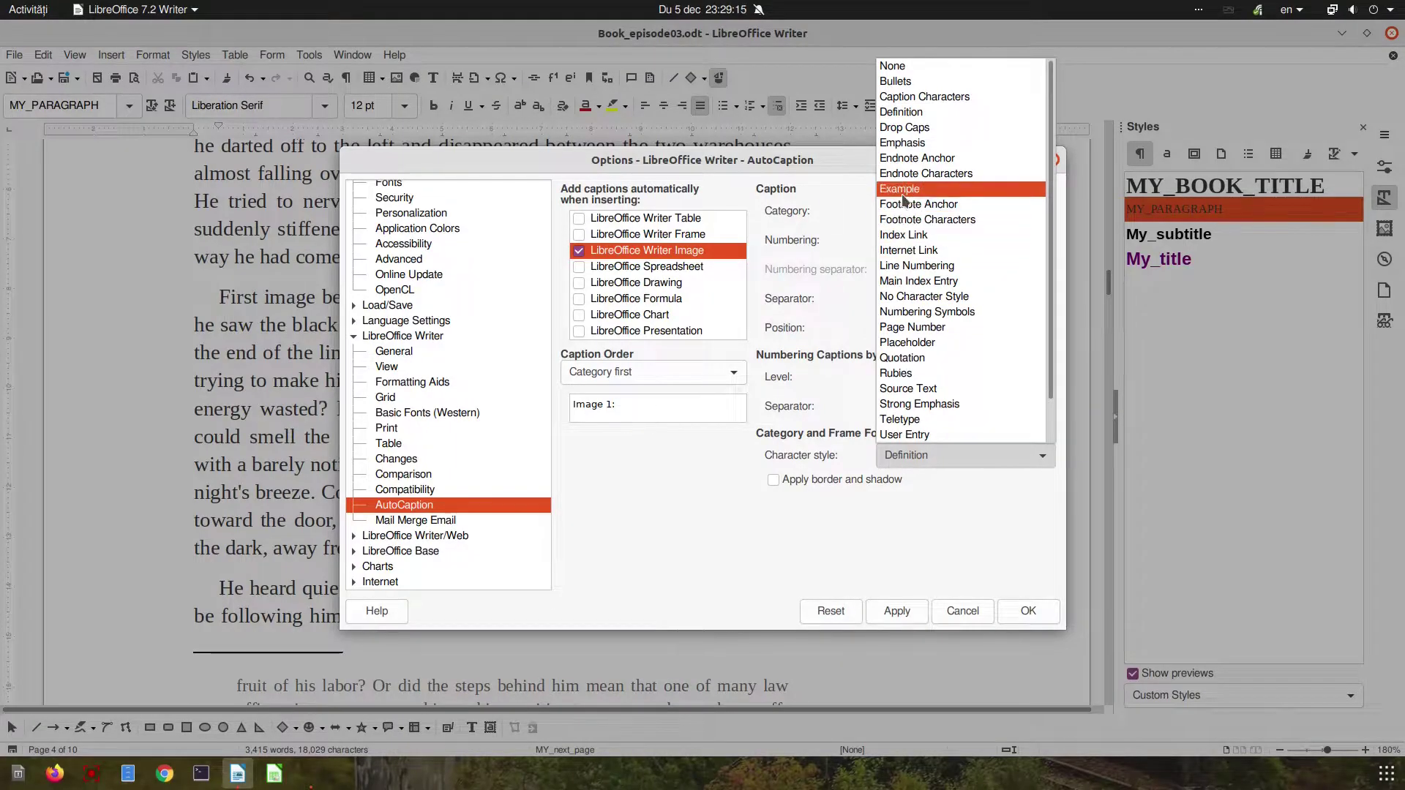
click(896, 144)
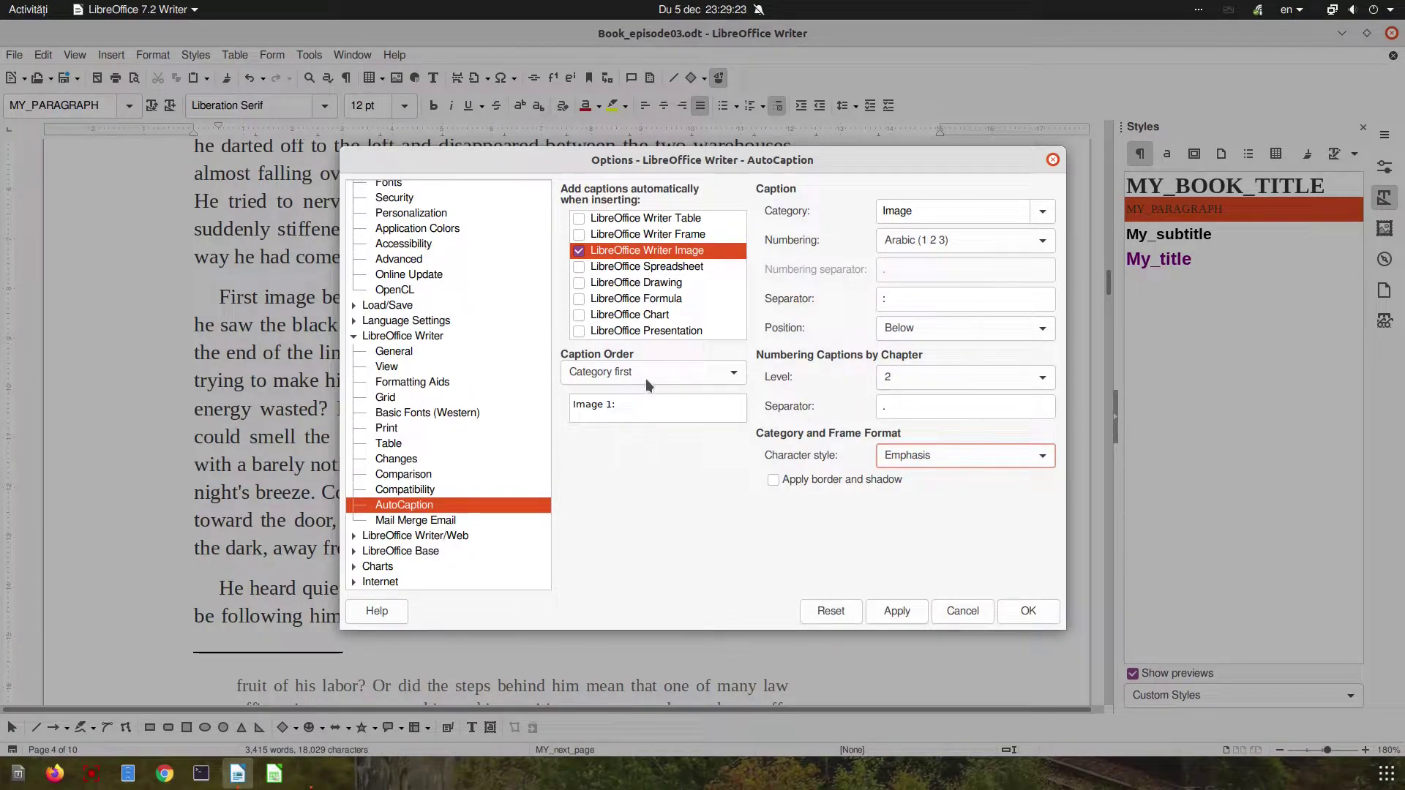
click(884, 607)
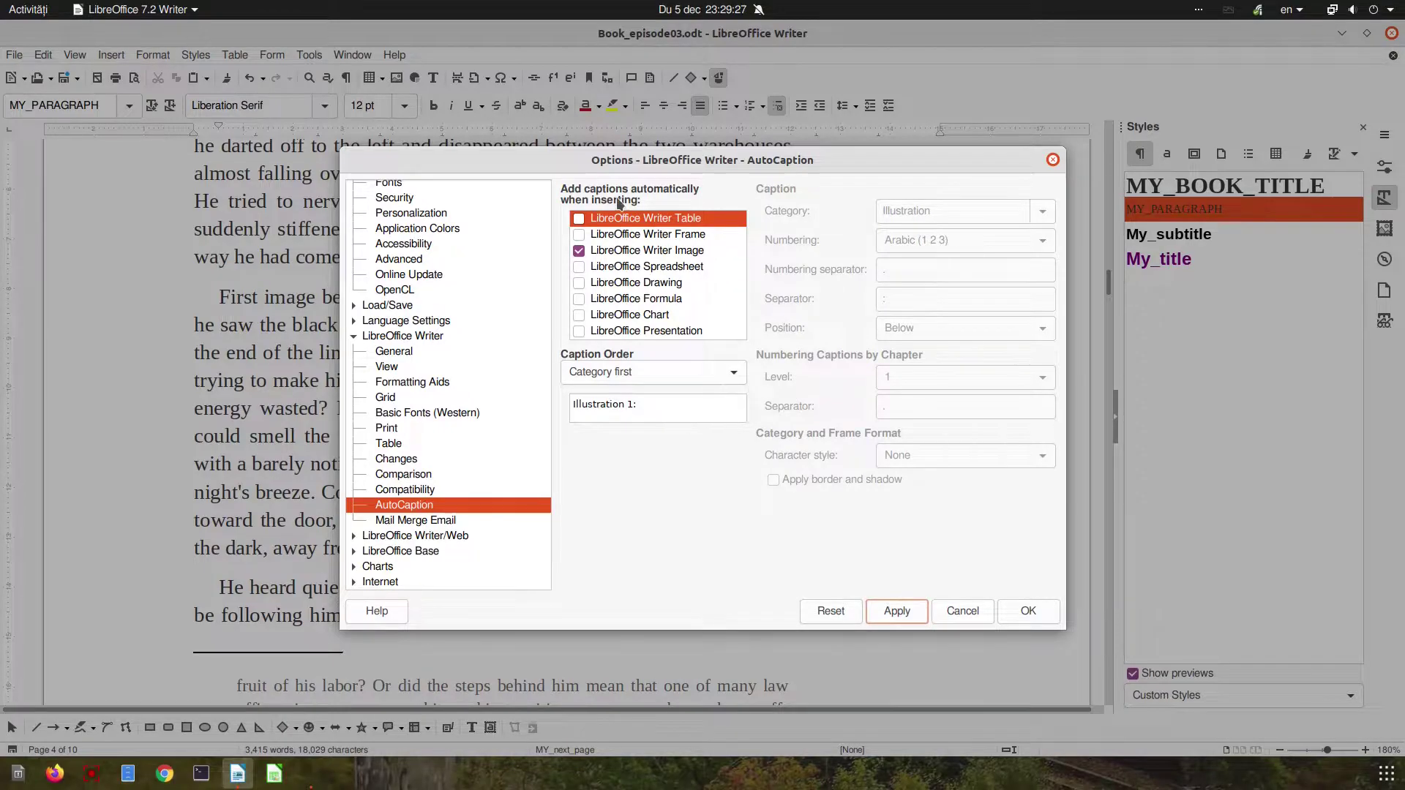
click(636, 250)
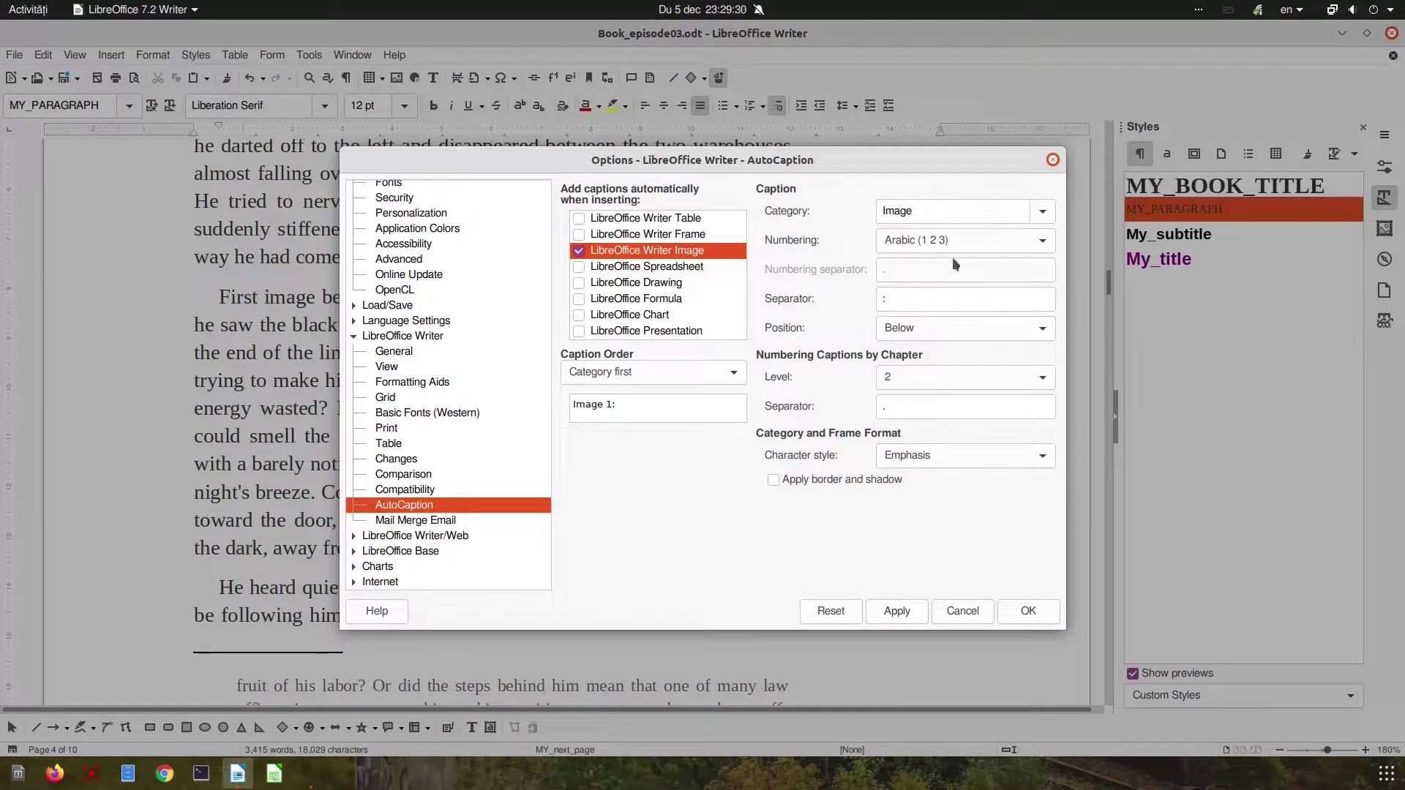
- Insert the first PNG image on page 4, auto-captioned 'Image 1.1.1:'
click(1028, 611)
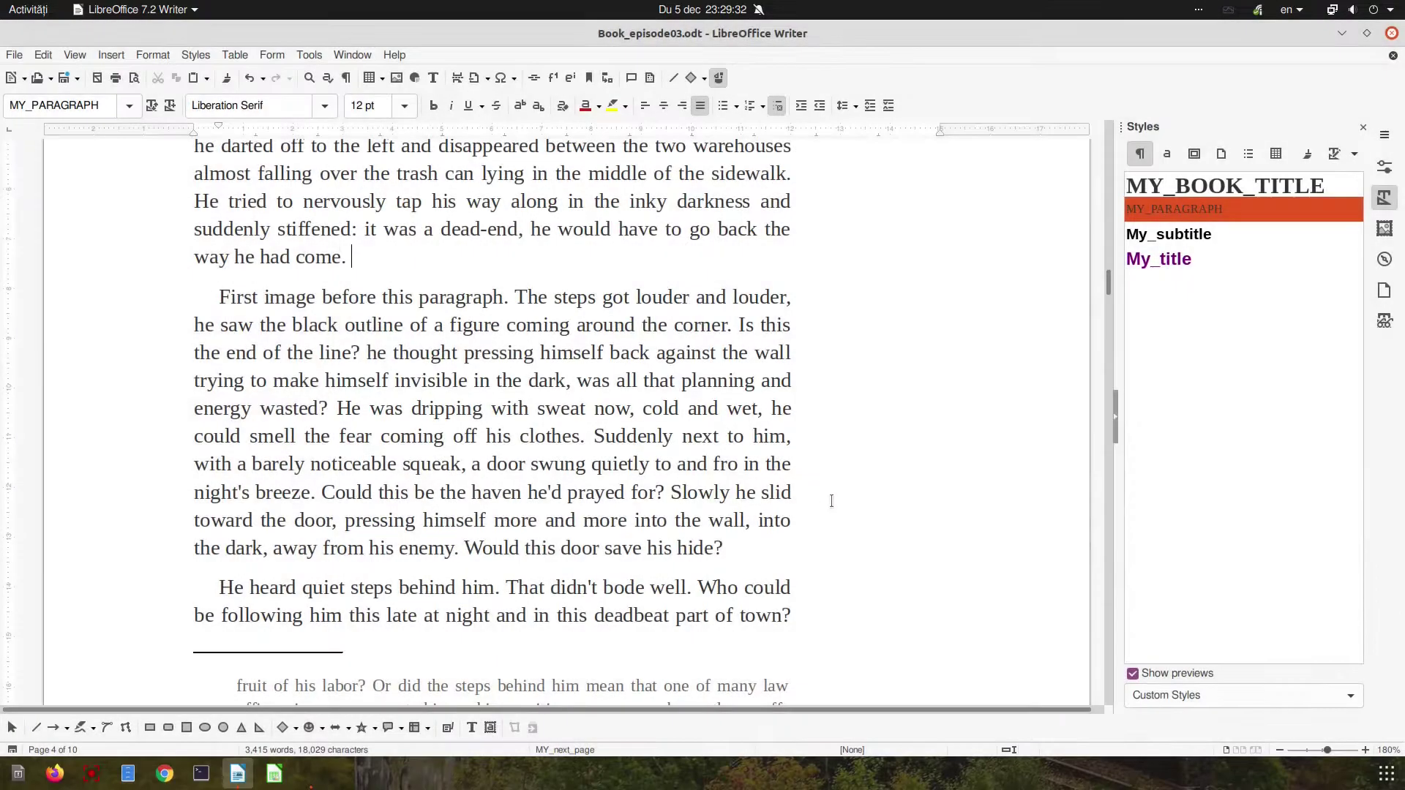
scroll(426, 276, up, 2)
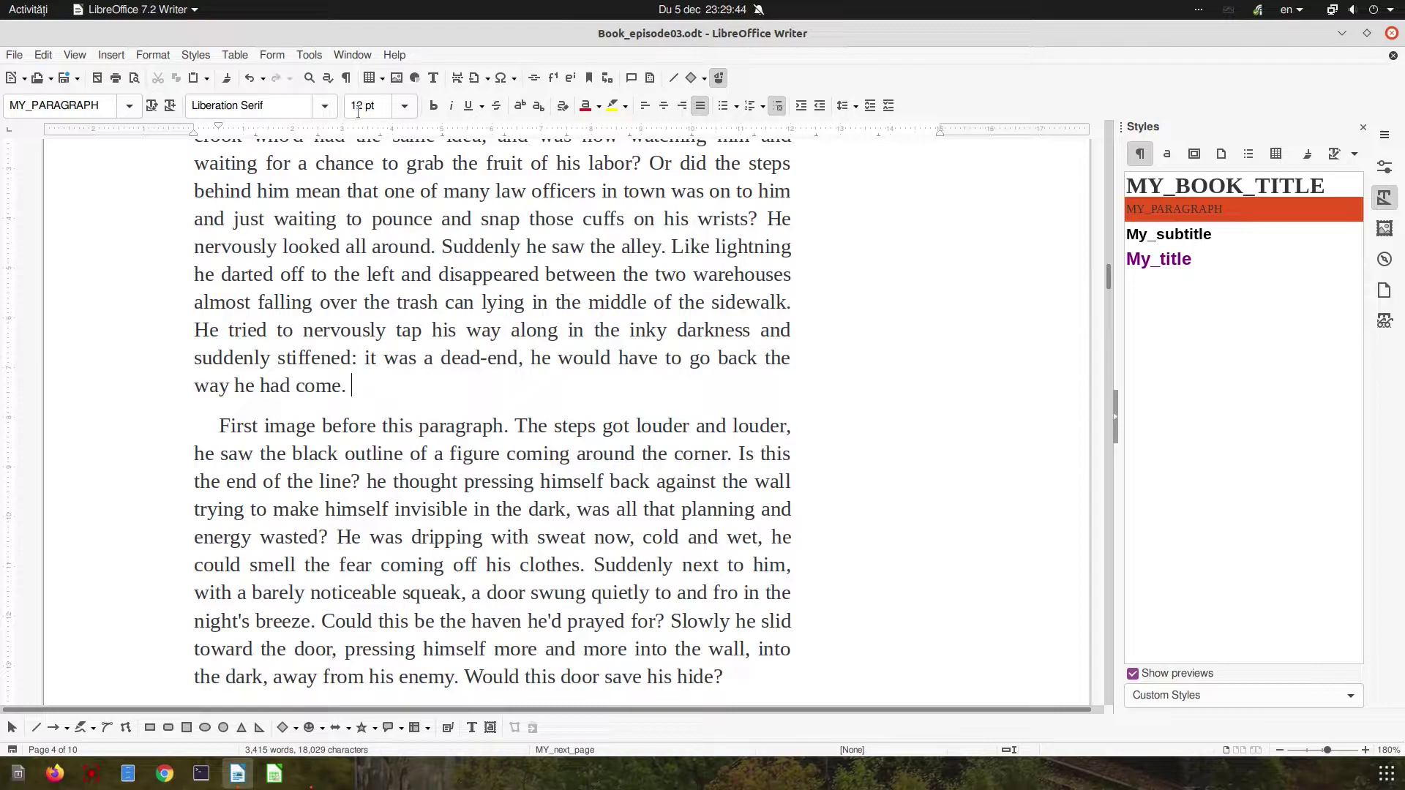
click(396, 79)
double_click(463, 142)
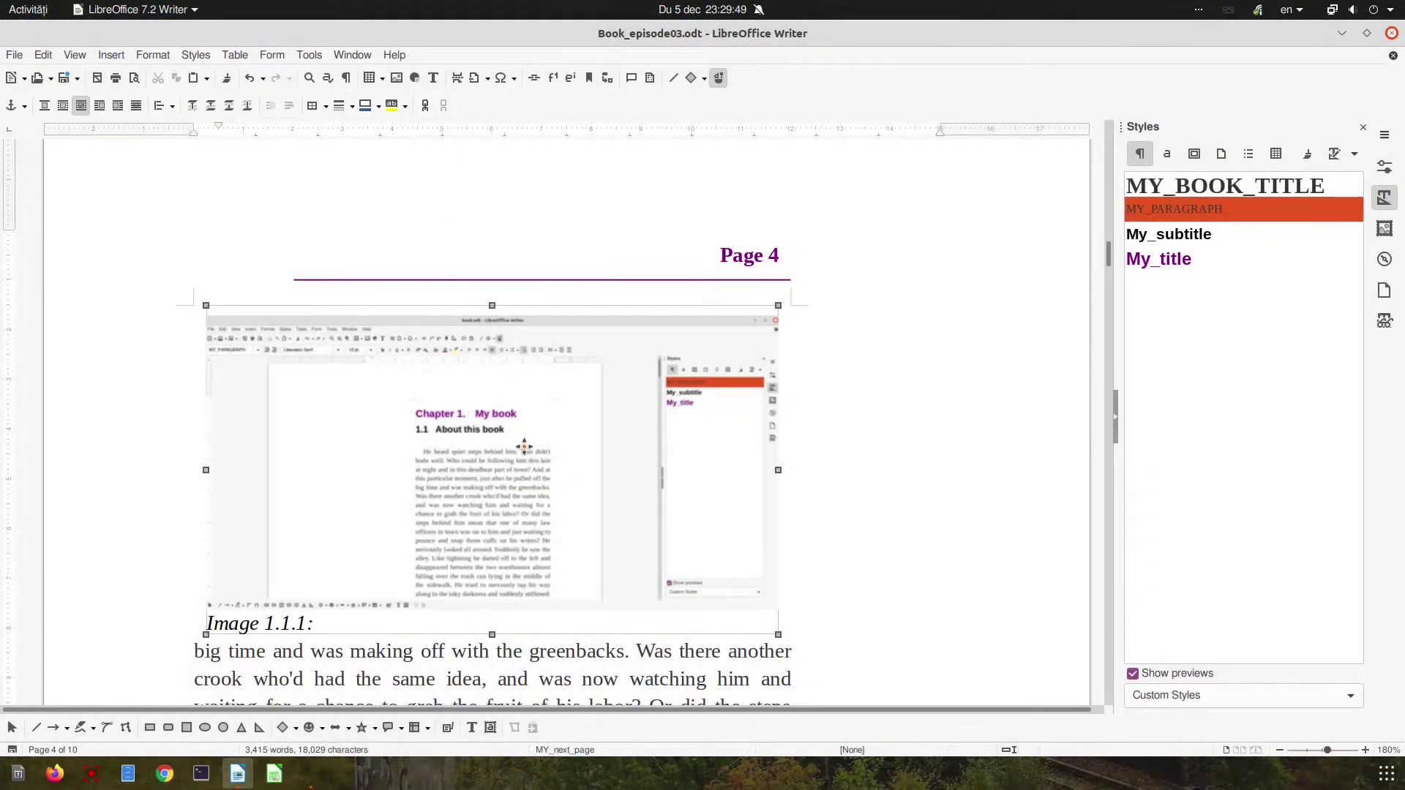
scroll(524, 446, down, 2)
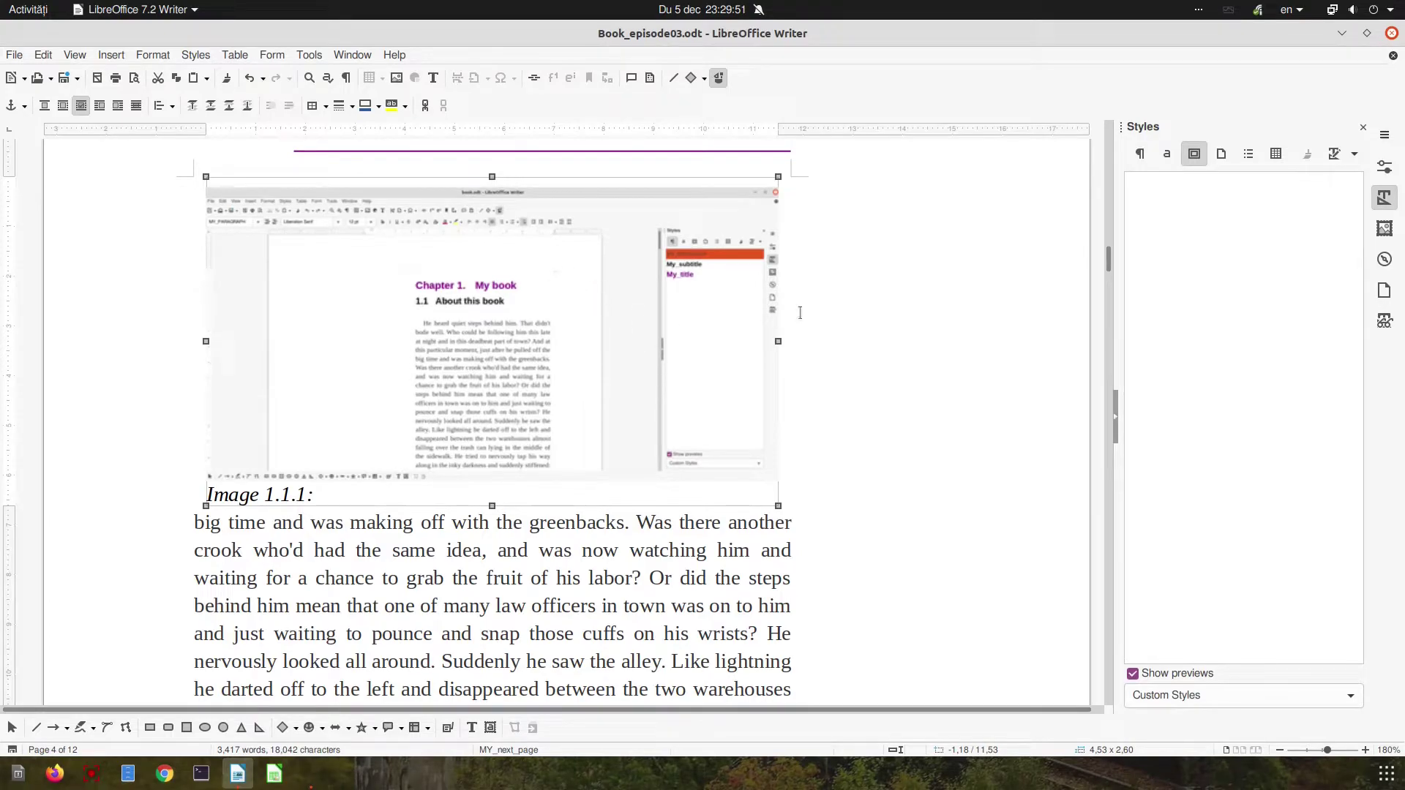
- Create frame style 'my_image' from the selected frame and edit its settings
click(1354, 156)
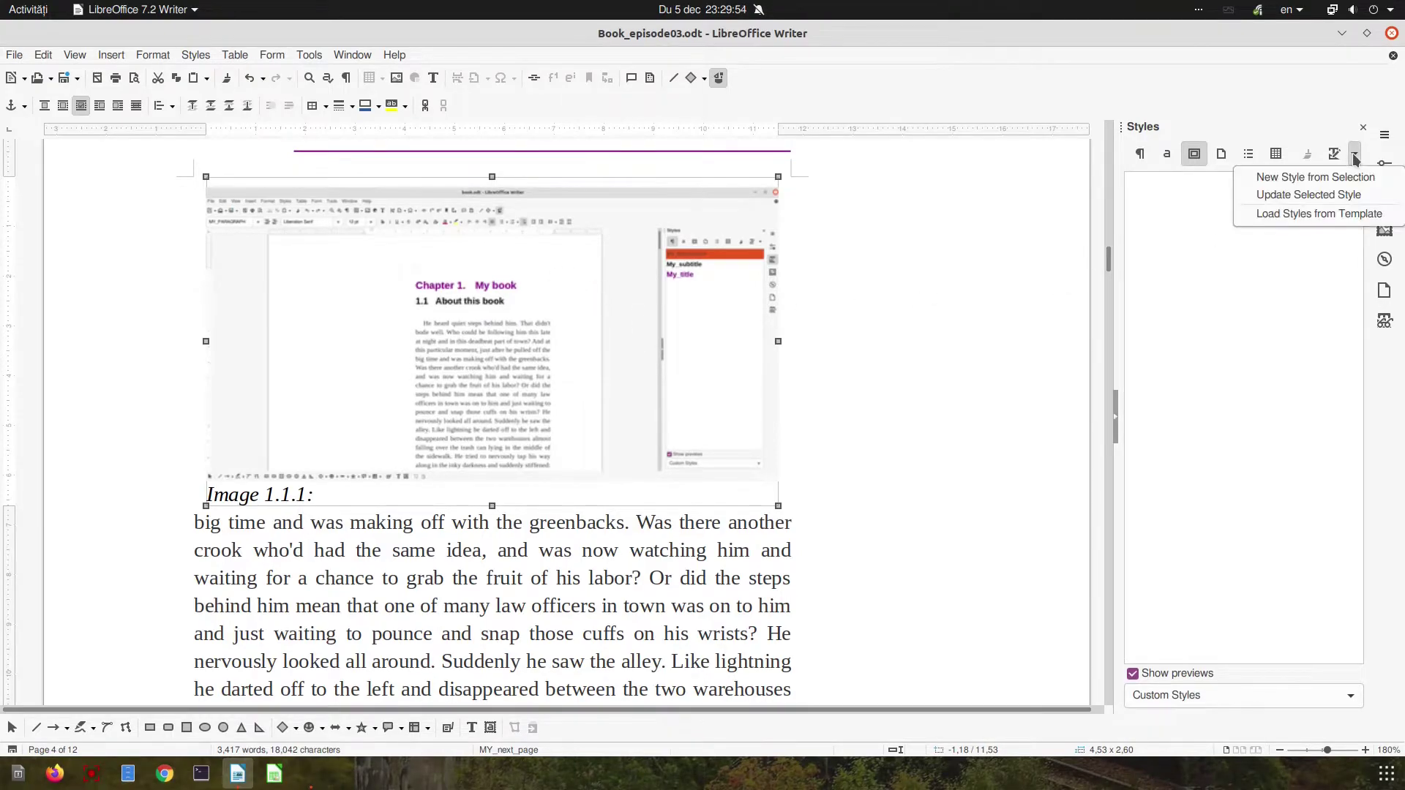
click(1345, 177)
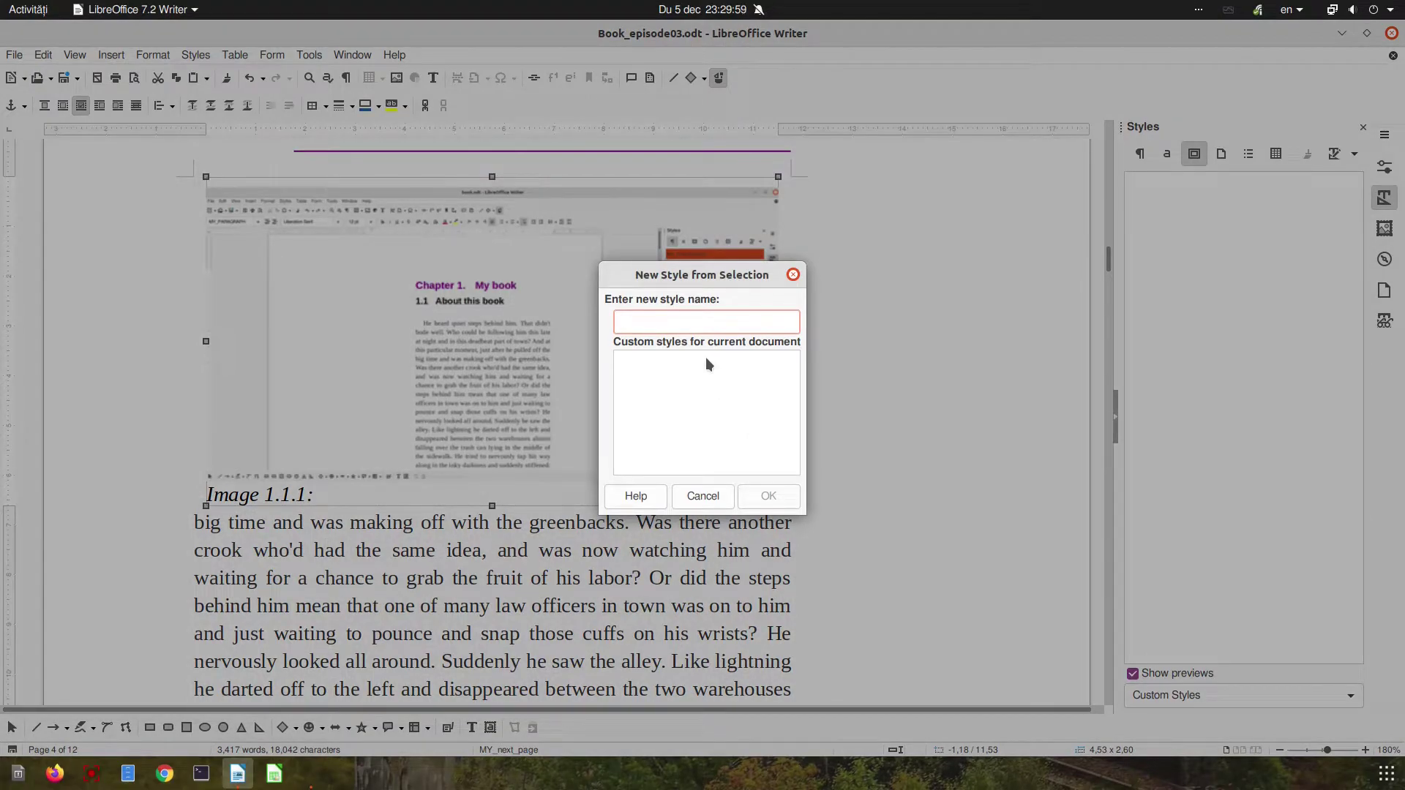
text(my_image)
click(774, 497)
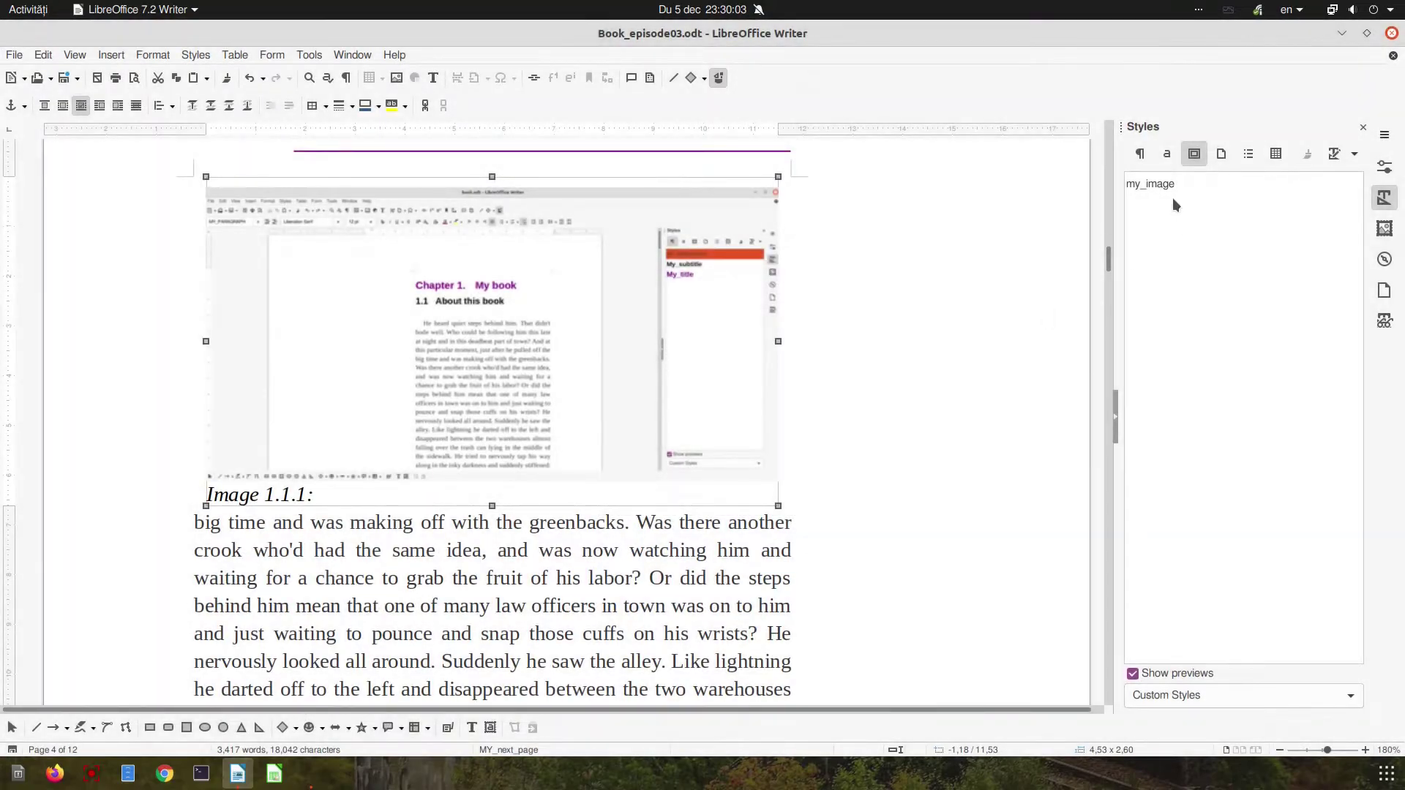
right_click(1176, 185)
click(1187, 212)
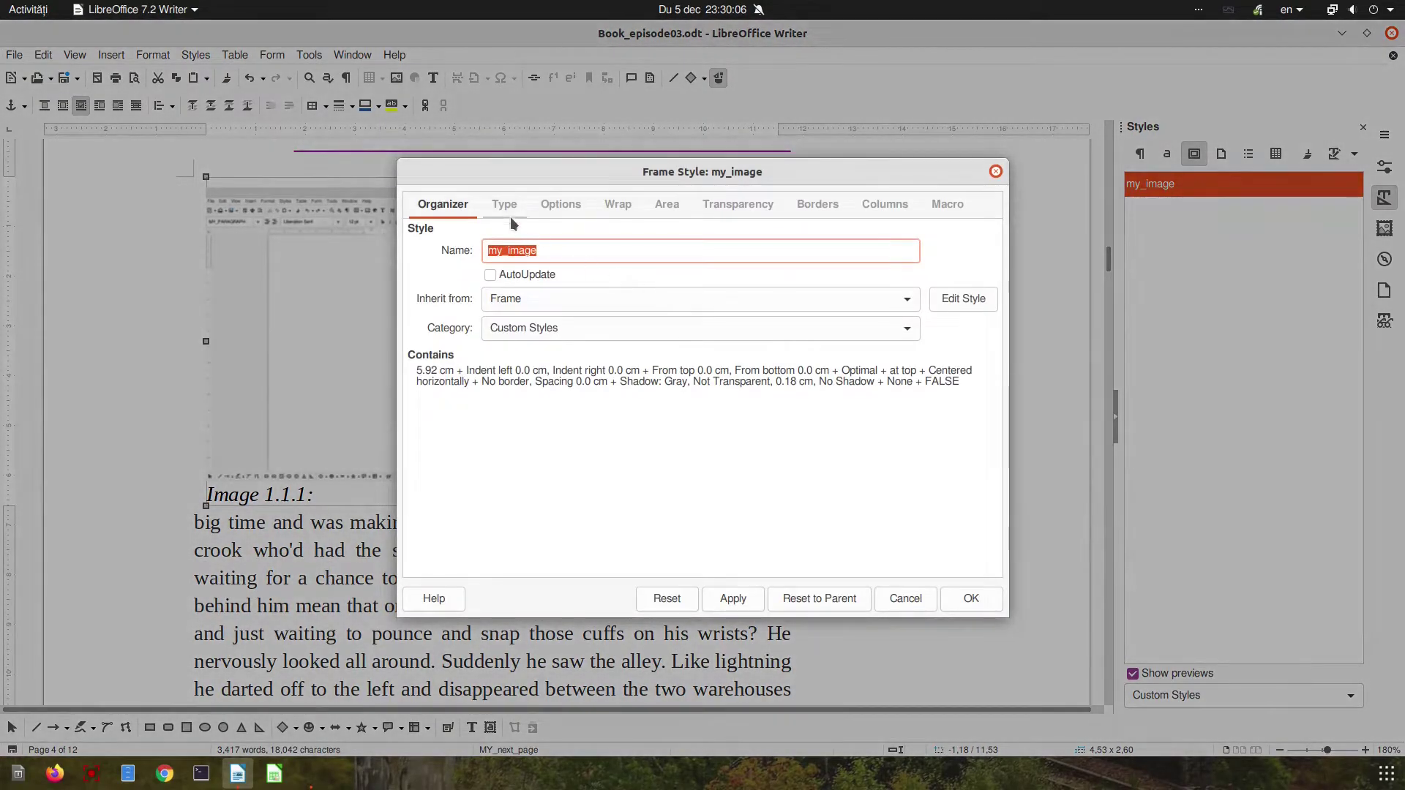
- Make my_image width relative to 100% of the paragraph, keep ratio, and anchor to character
click(505, 206)
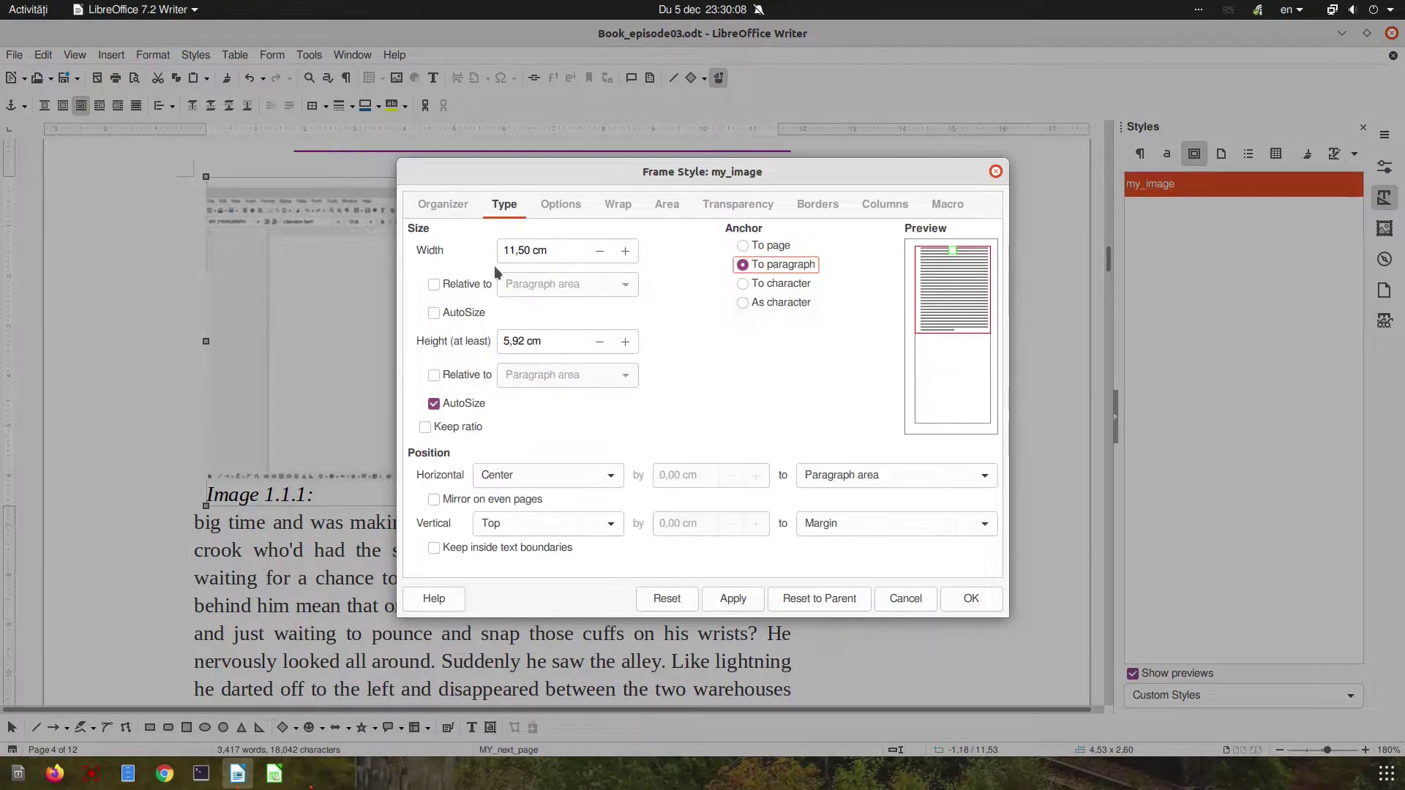
click(461, 284)
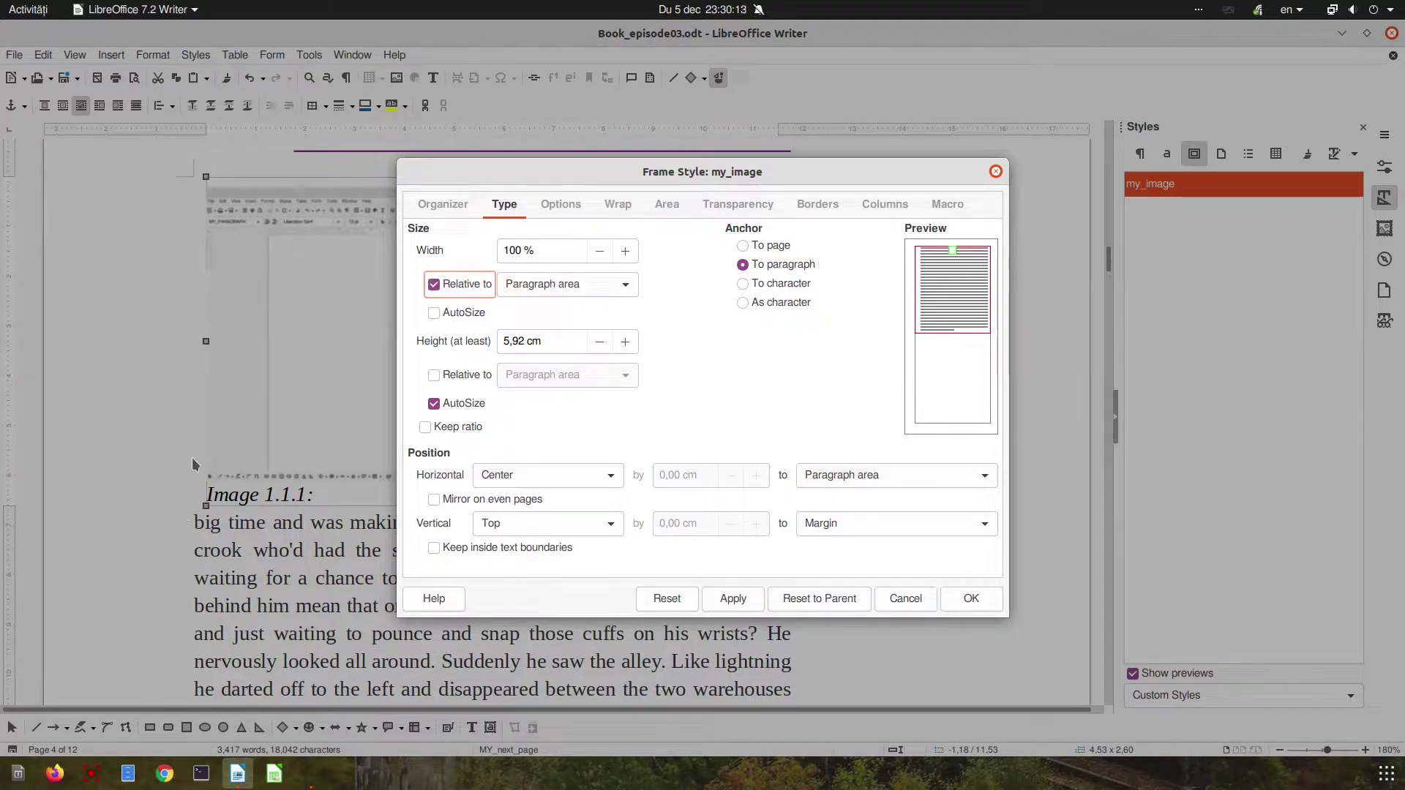
click(467, 429)
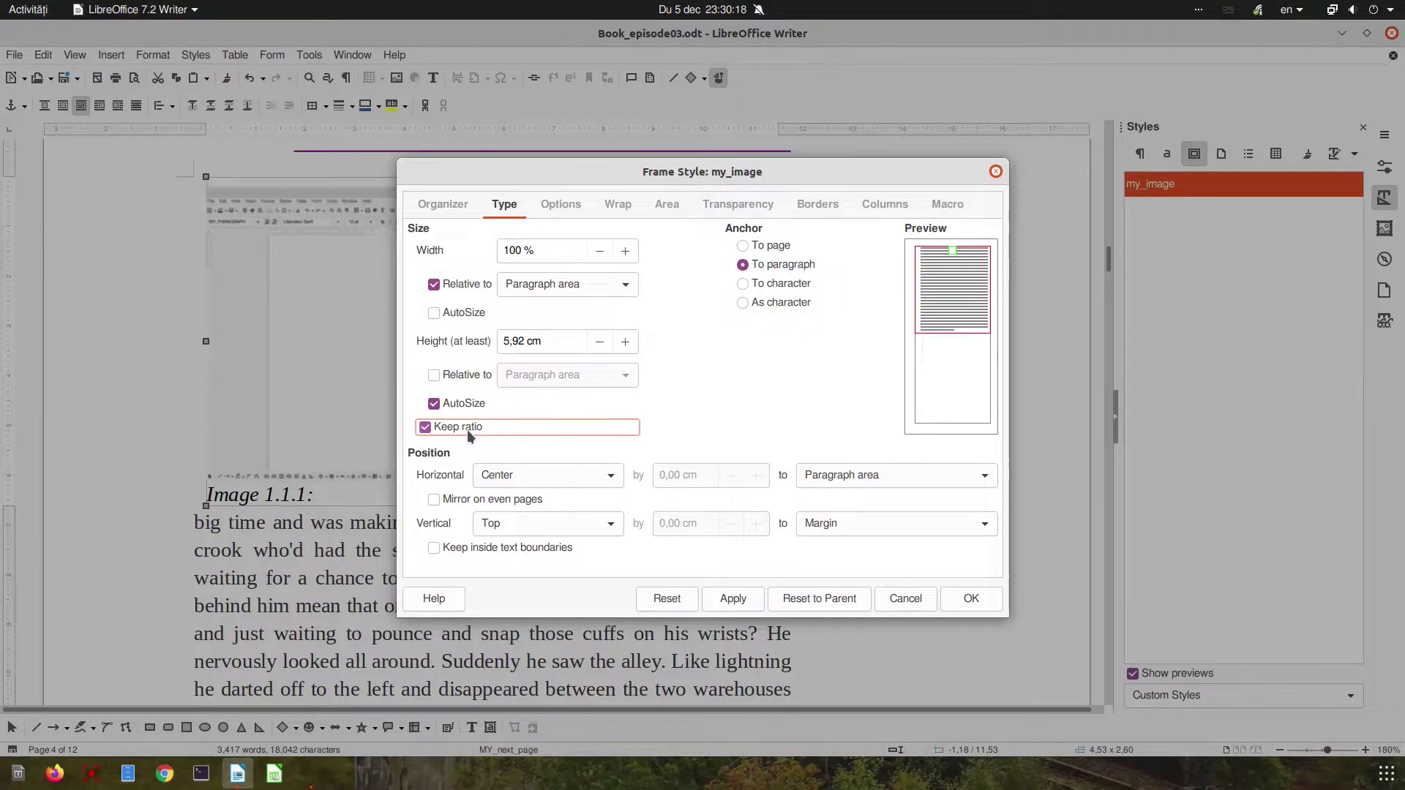
click(770, 286)
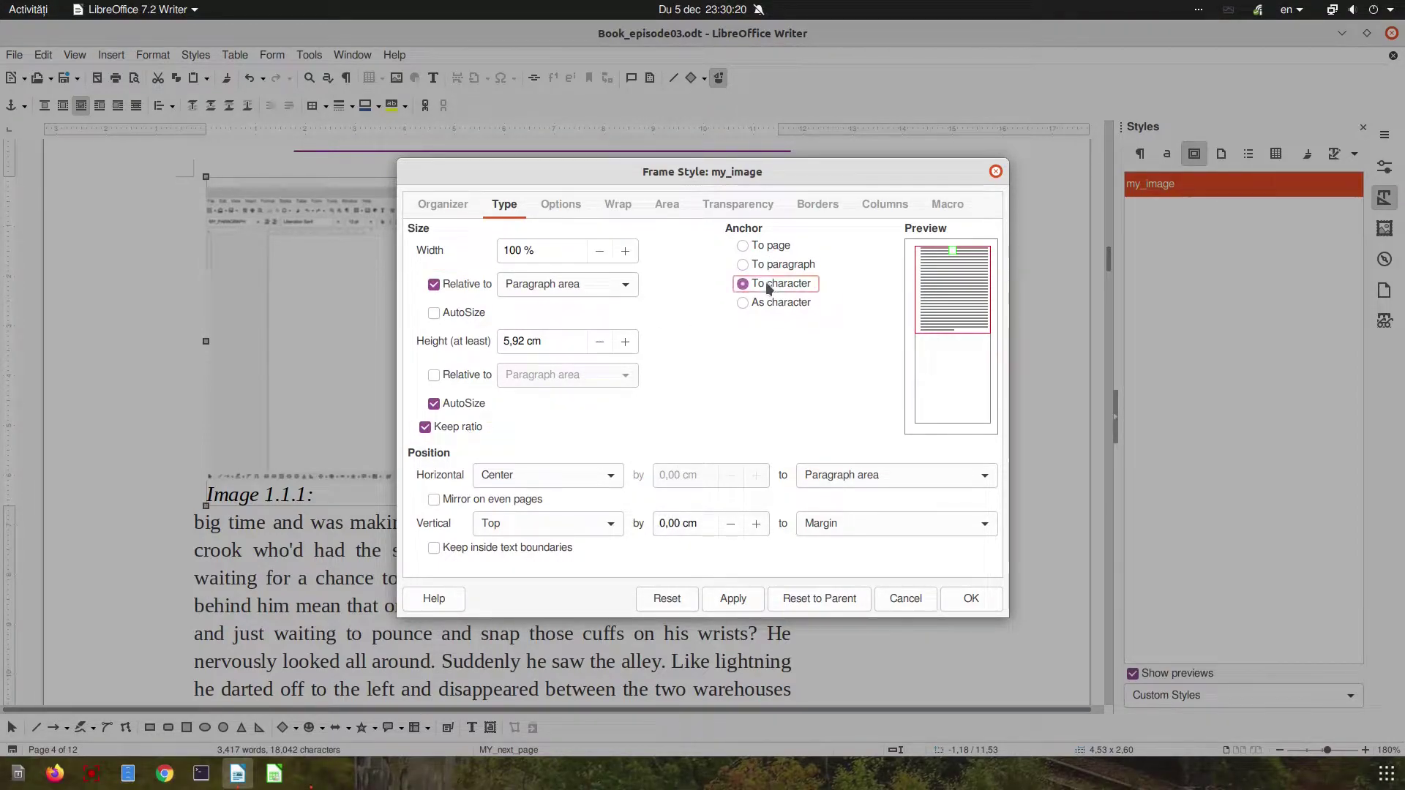
- Set my_image top and bottom wrap spacing to 0,5 cm and apply the style
click(570, 210)
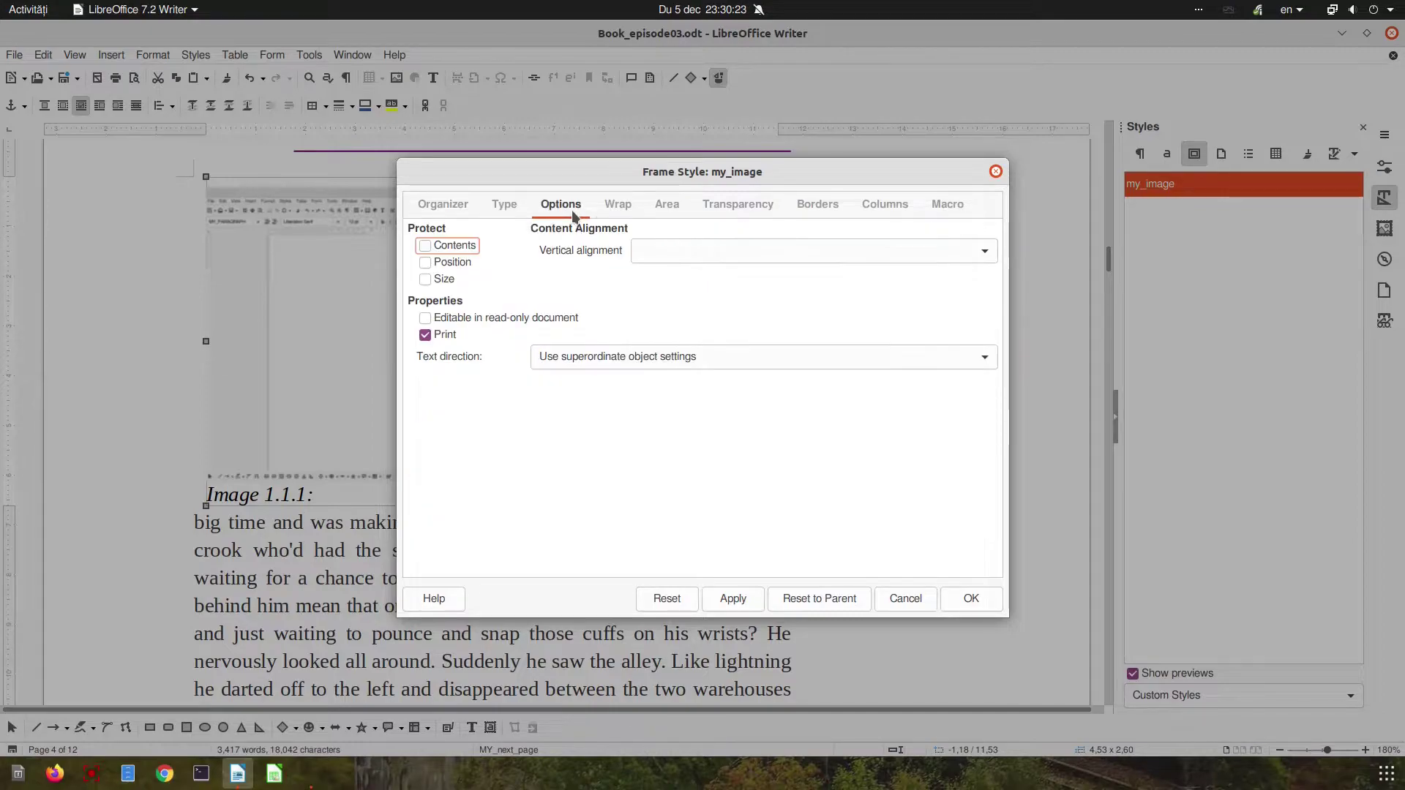
click(616, 207)
triple_click(503, 473)
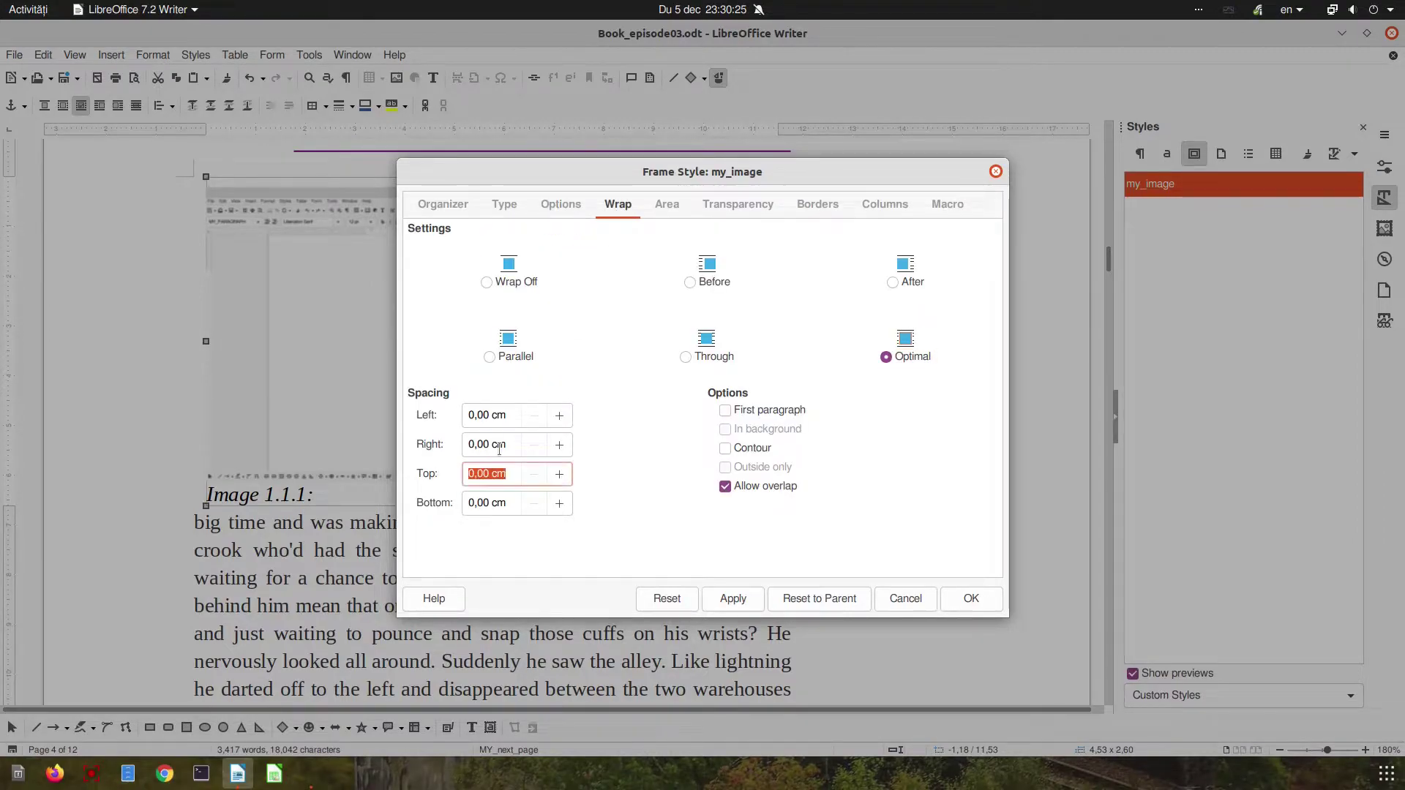
text(1)
key(Tab)
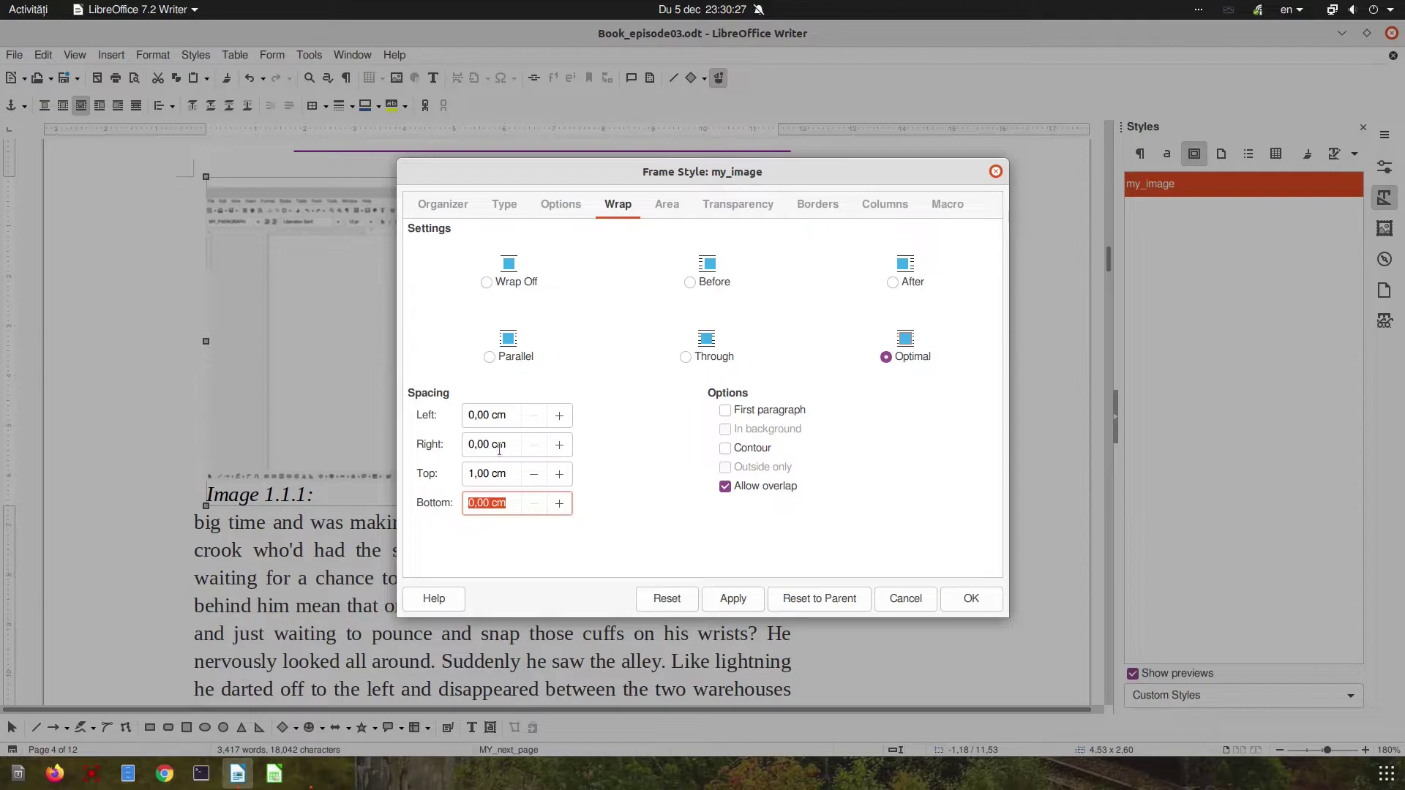
key(shift+Tab)
text(0,5)
key(Tab)
text(0,5)
key(Tab)
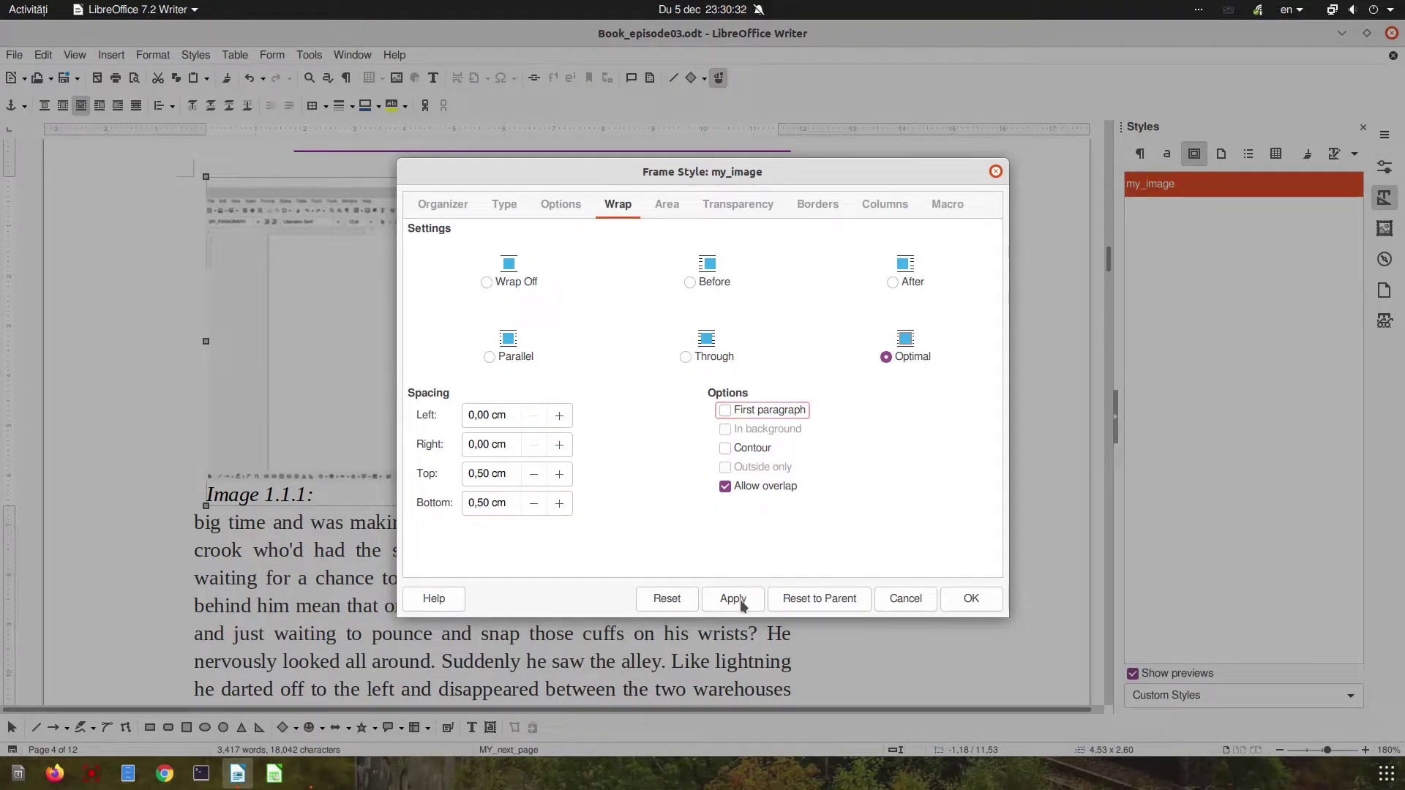
click(740, 599)
click(971, 598)
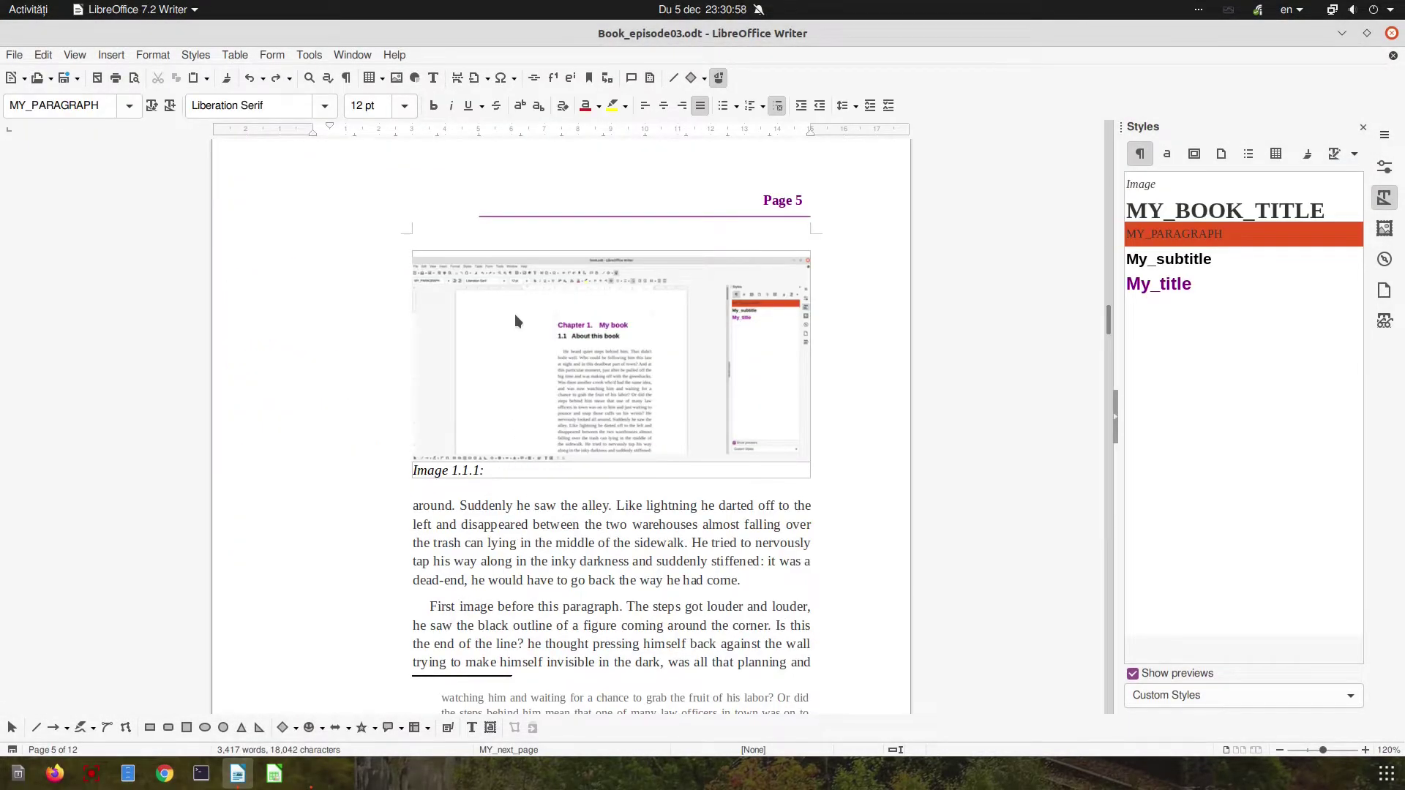
- Drag the captioned image frame into the 'First image before this paragraph.' paragraph
click(515, 314)
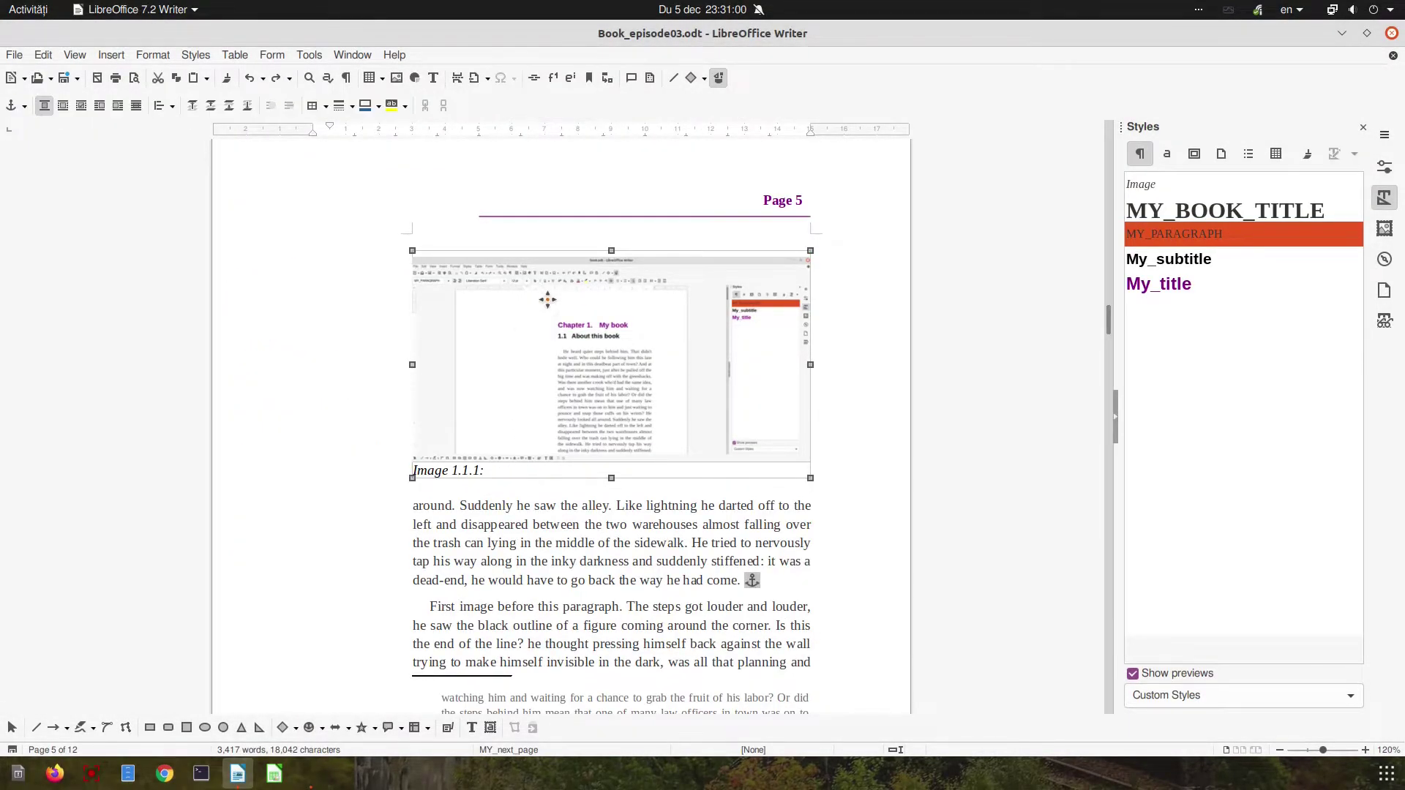
drag(547, 300, 473, 617)
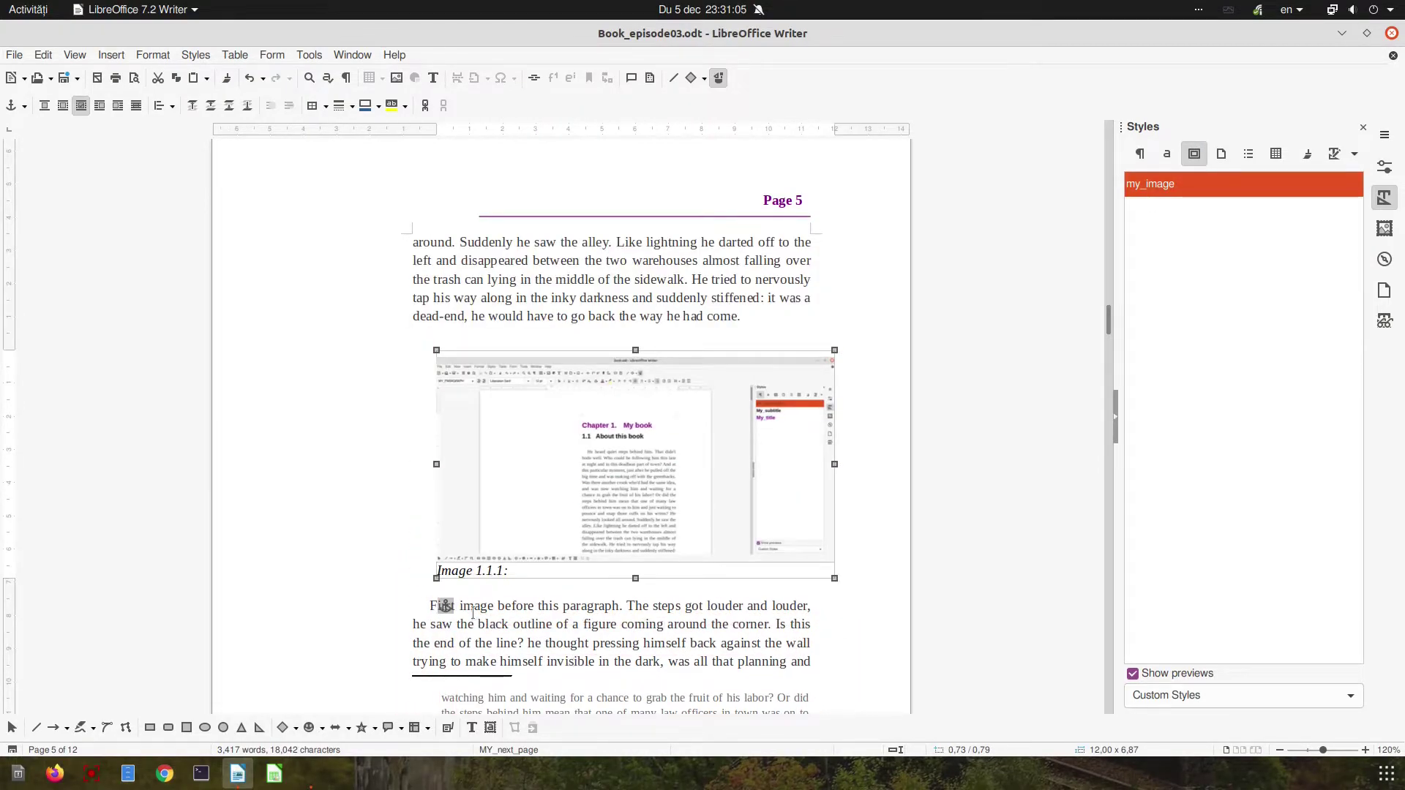
click(462, 627)
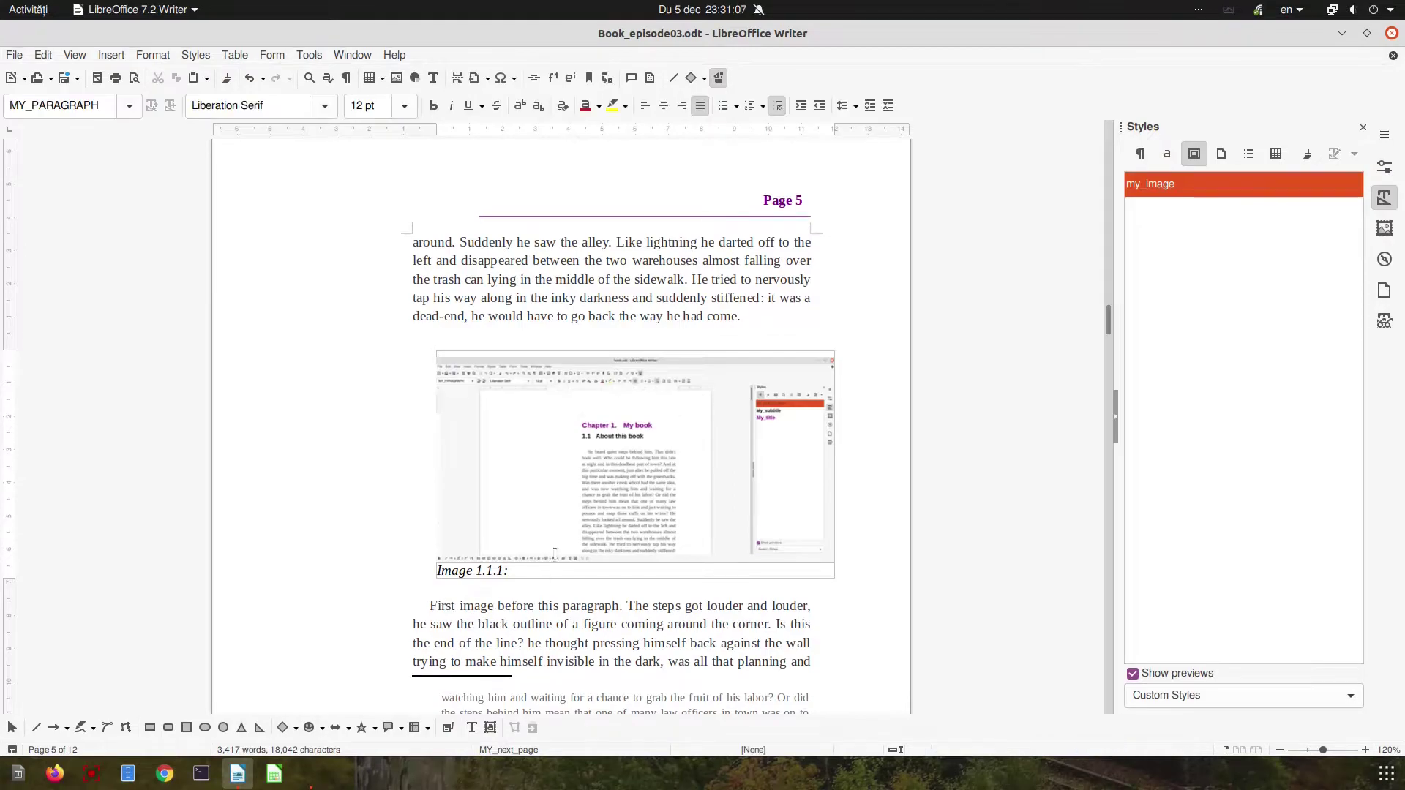
click(568, 480)
click(543, 354)
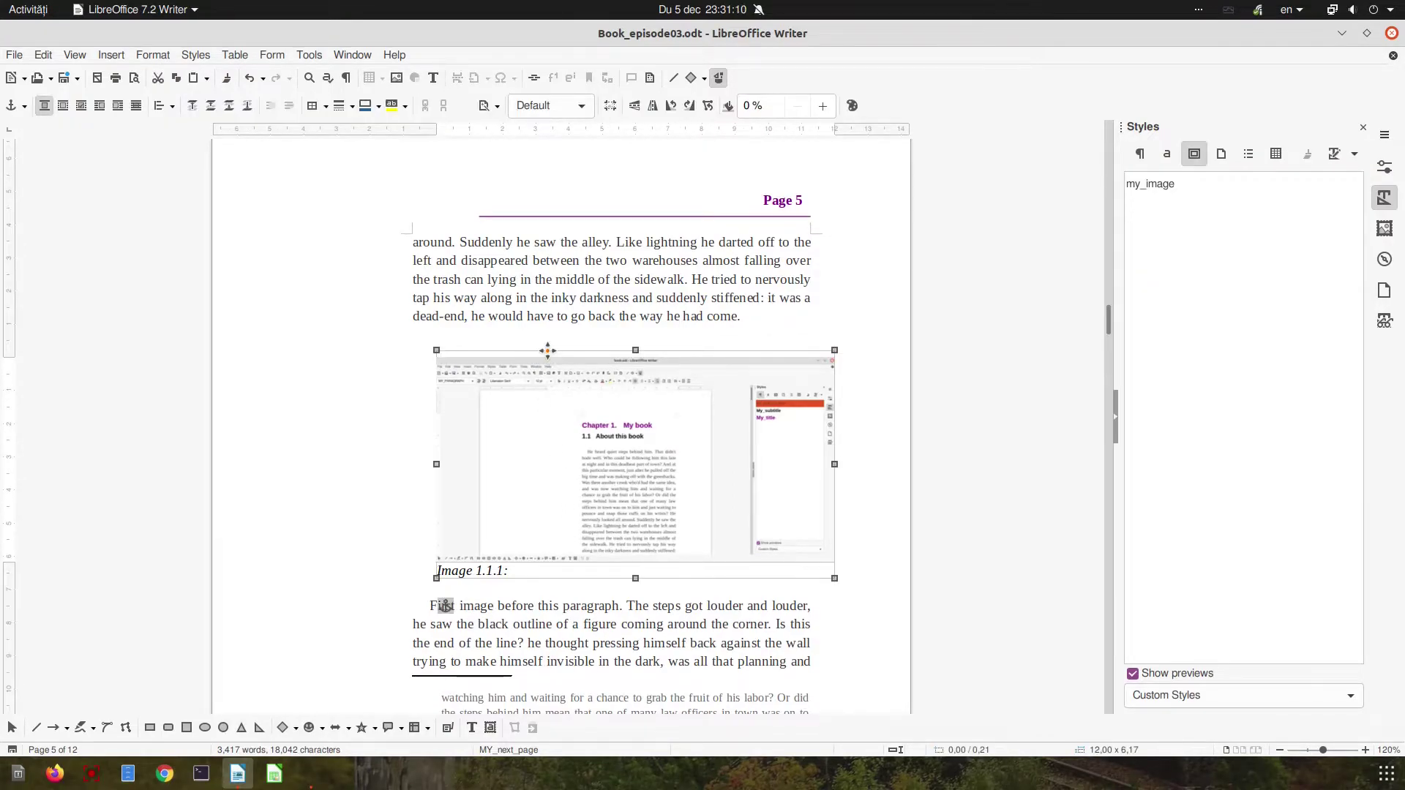
scroll(725, 416, down, 3)
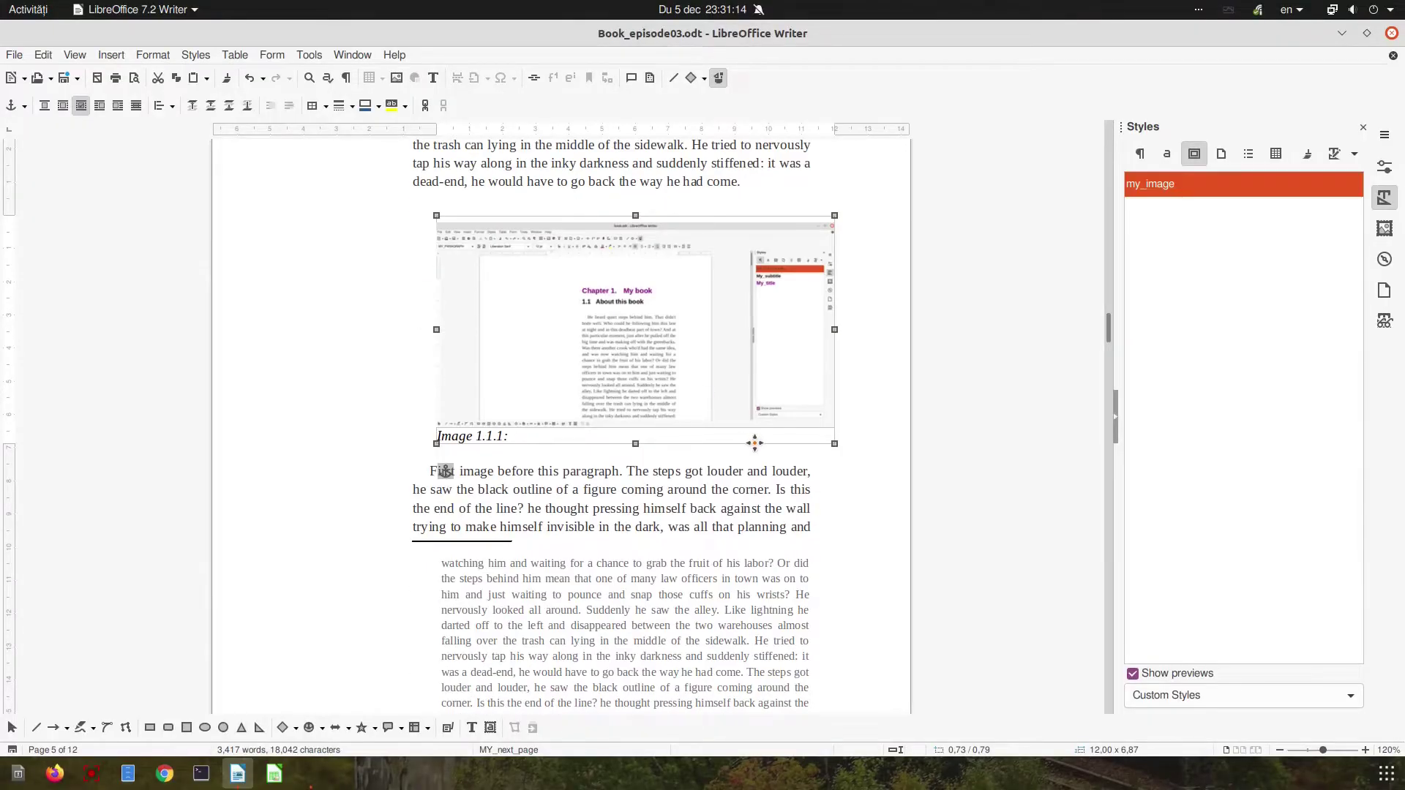
drag(755, 460, 732, 576)
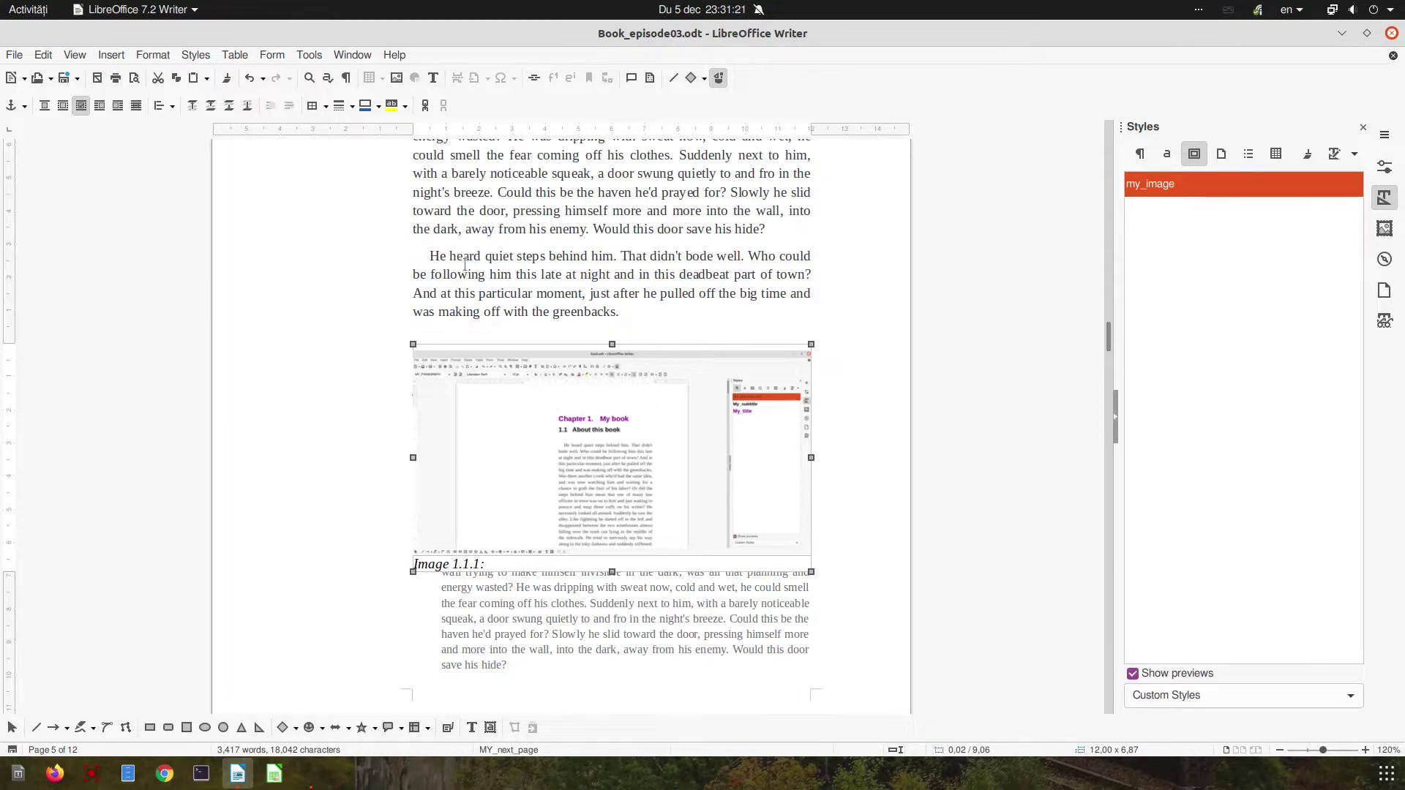
scroll(493, 312, up, 6)
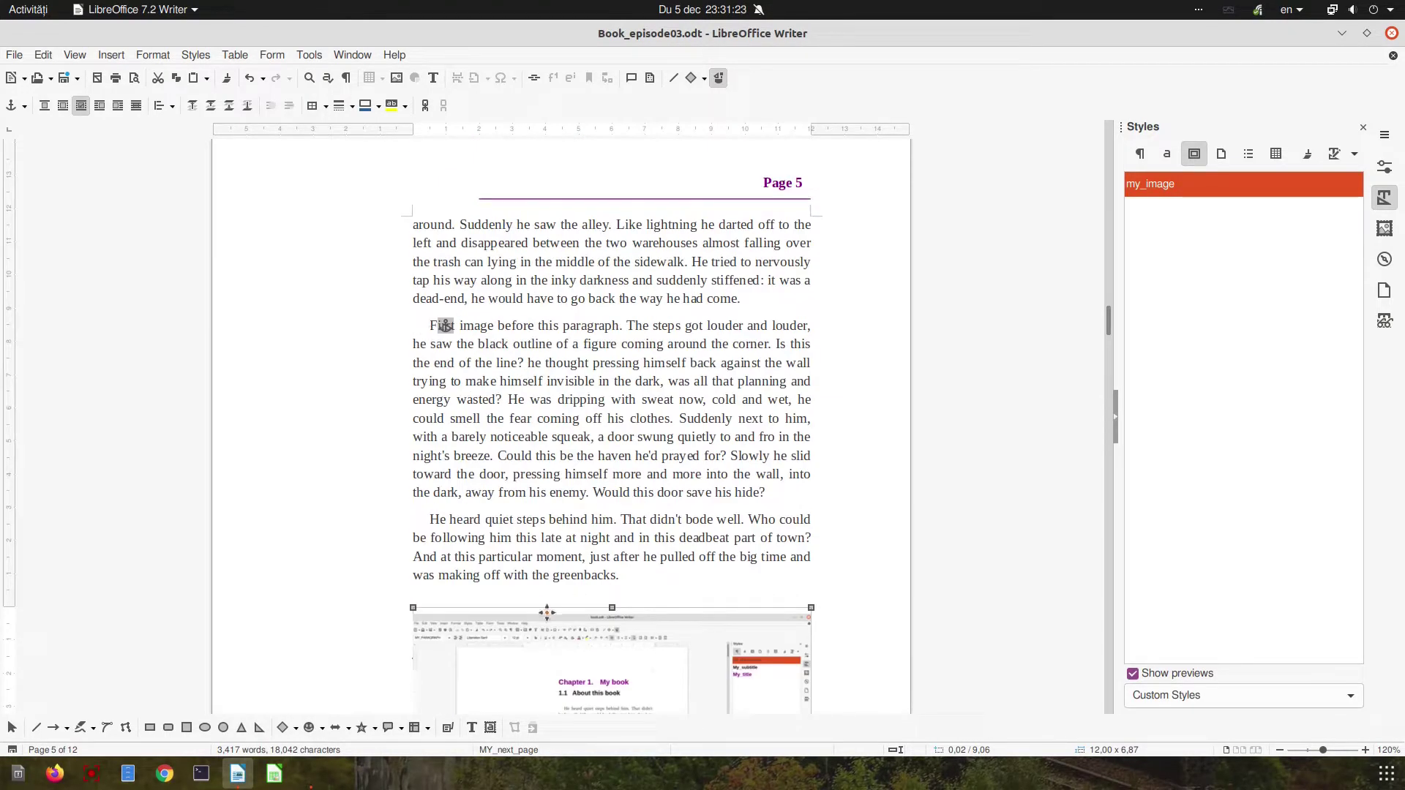
drag(546, 612, 516, 386)
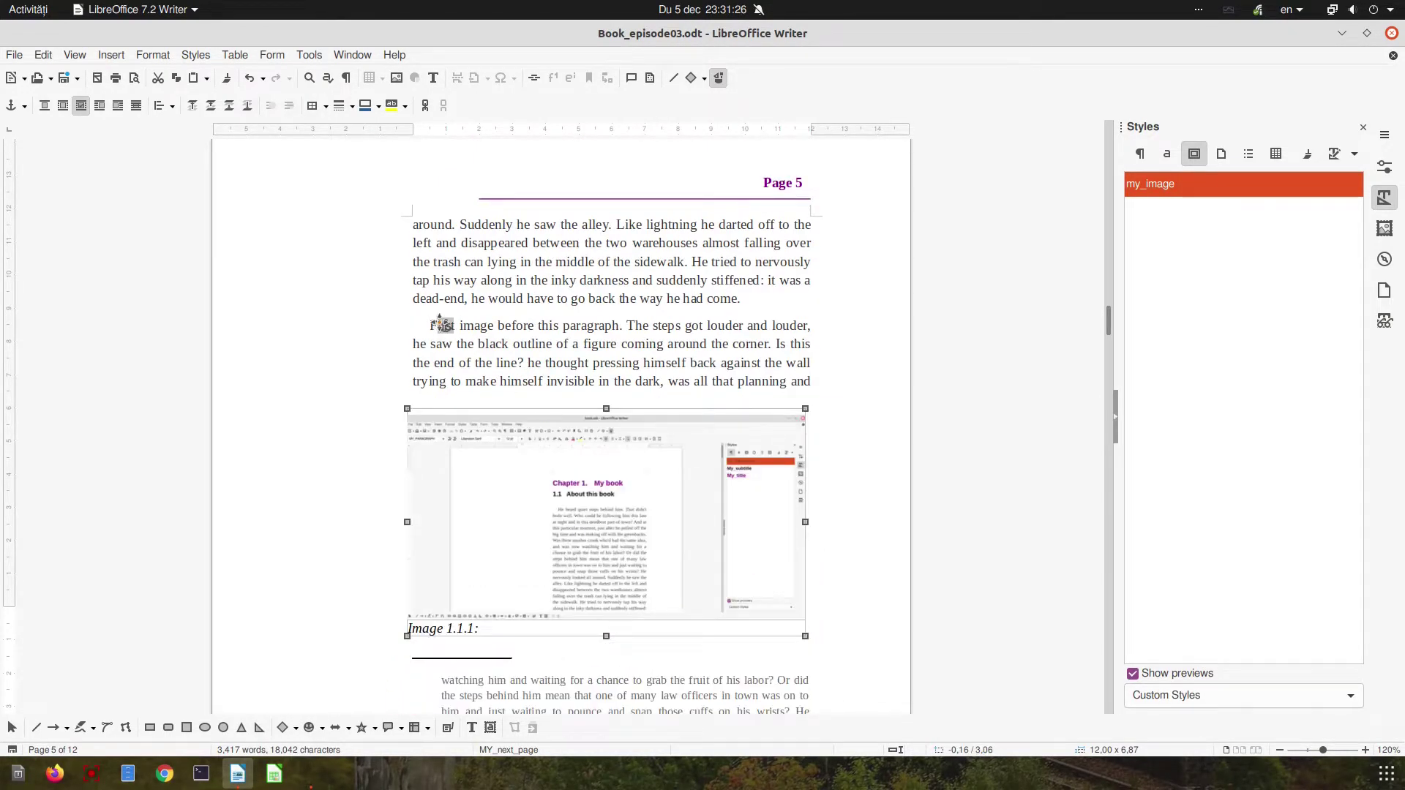
- Anchor the image to the paragraph, move it above 'First image', and apply my_image
right_click(486, 440)
mouse_move(533, 507)
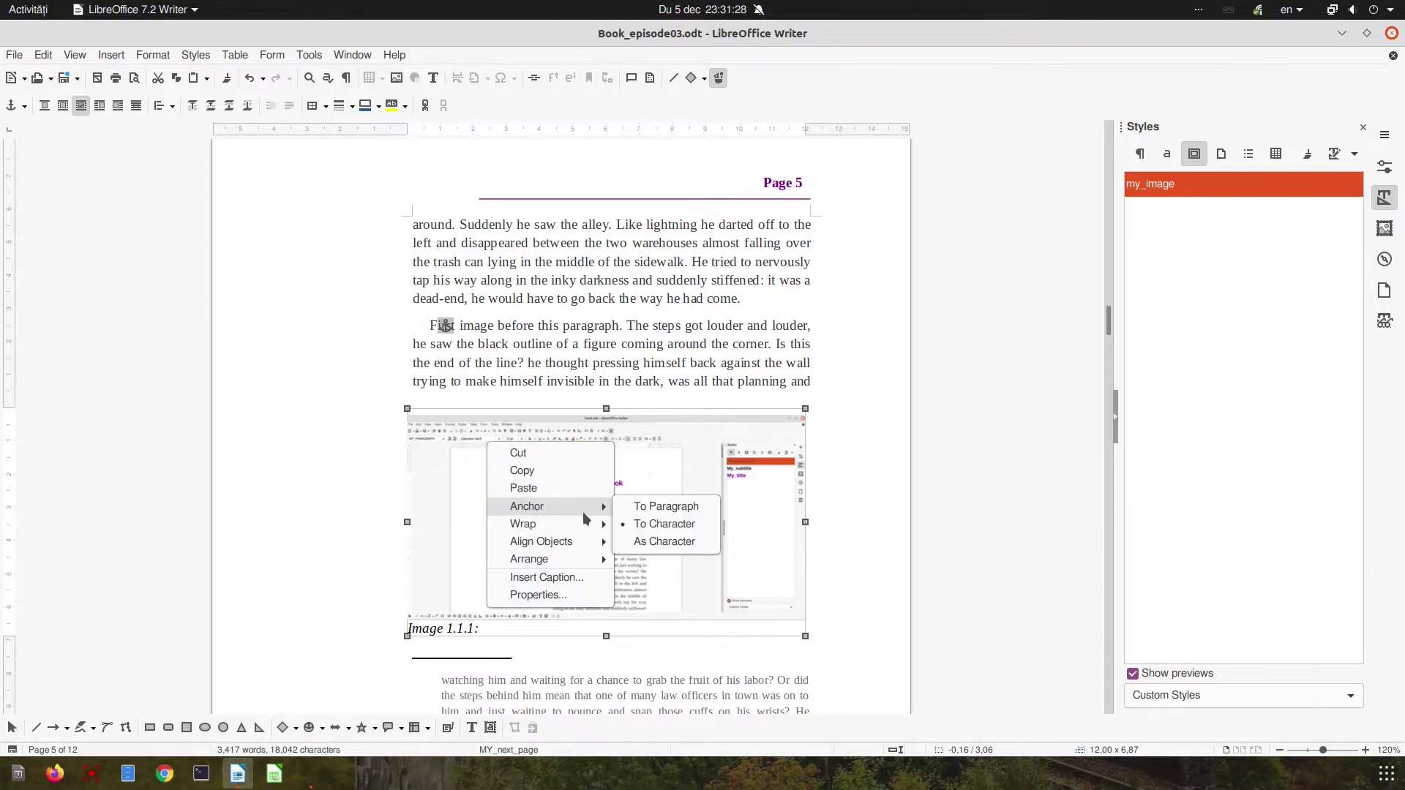
click(604, 418)
drag(589, 411, 562, 399)
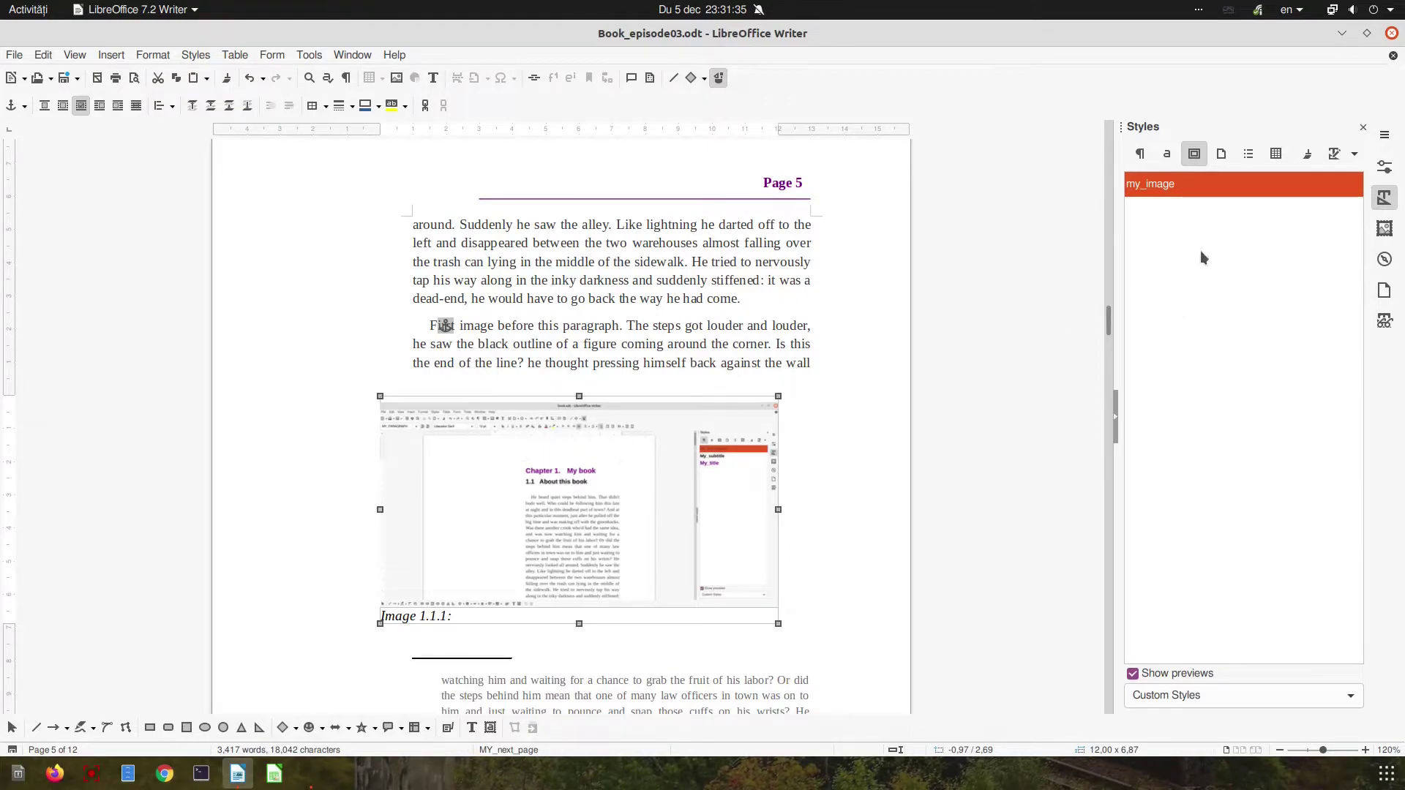
double_click(1213, 189)
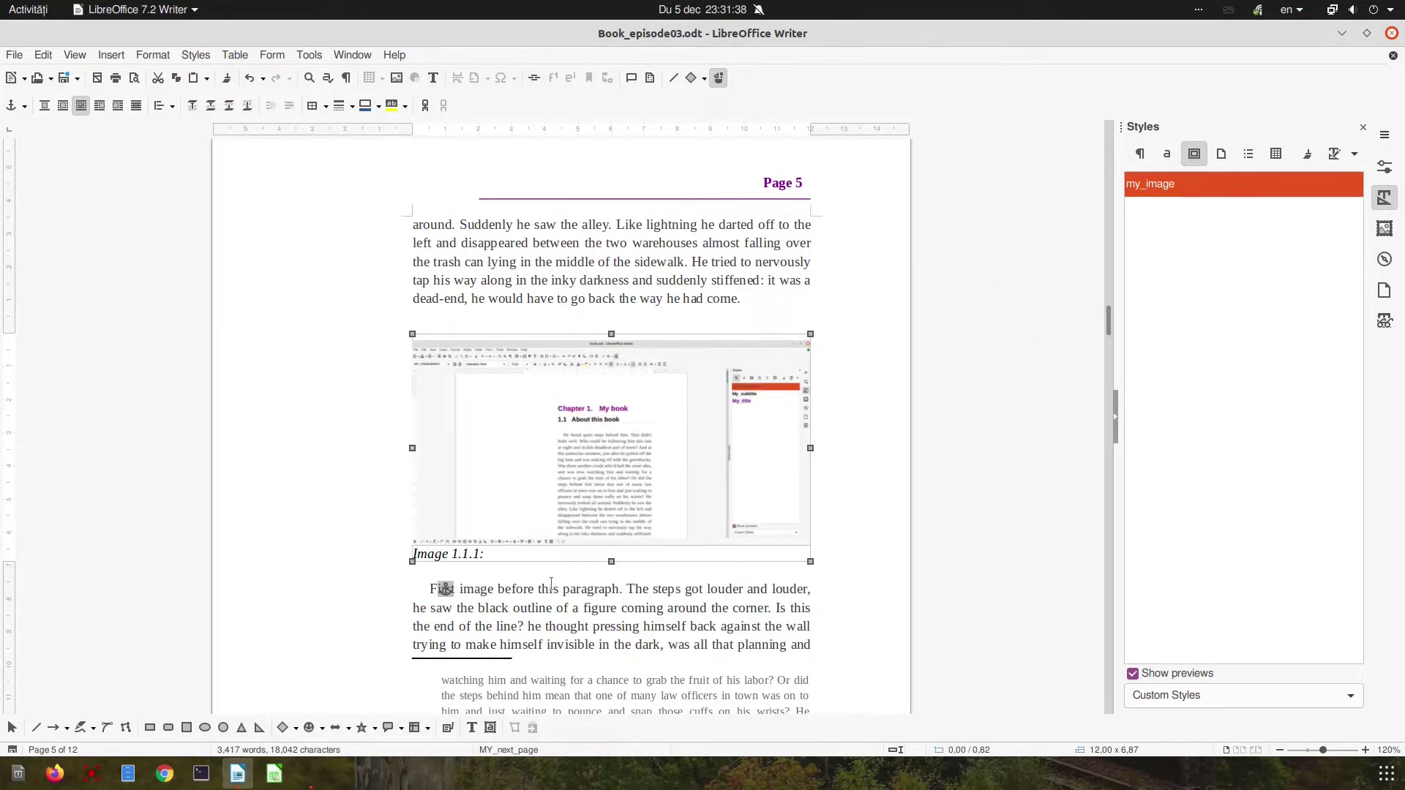
click(479, 609)
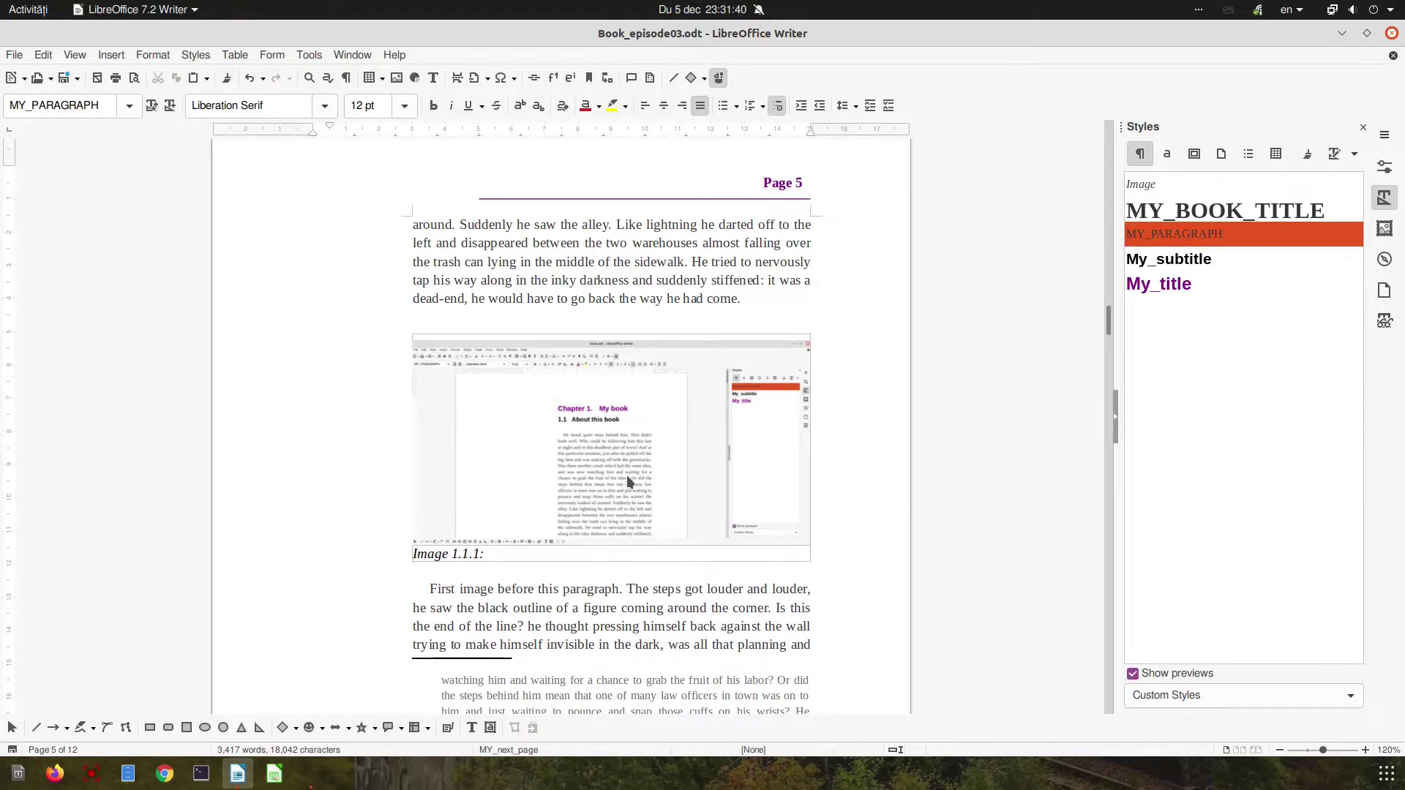
scroll(627, 480, down, 15)
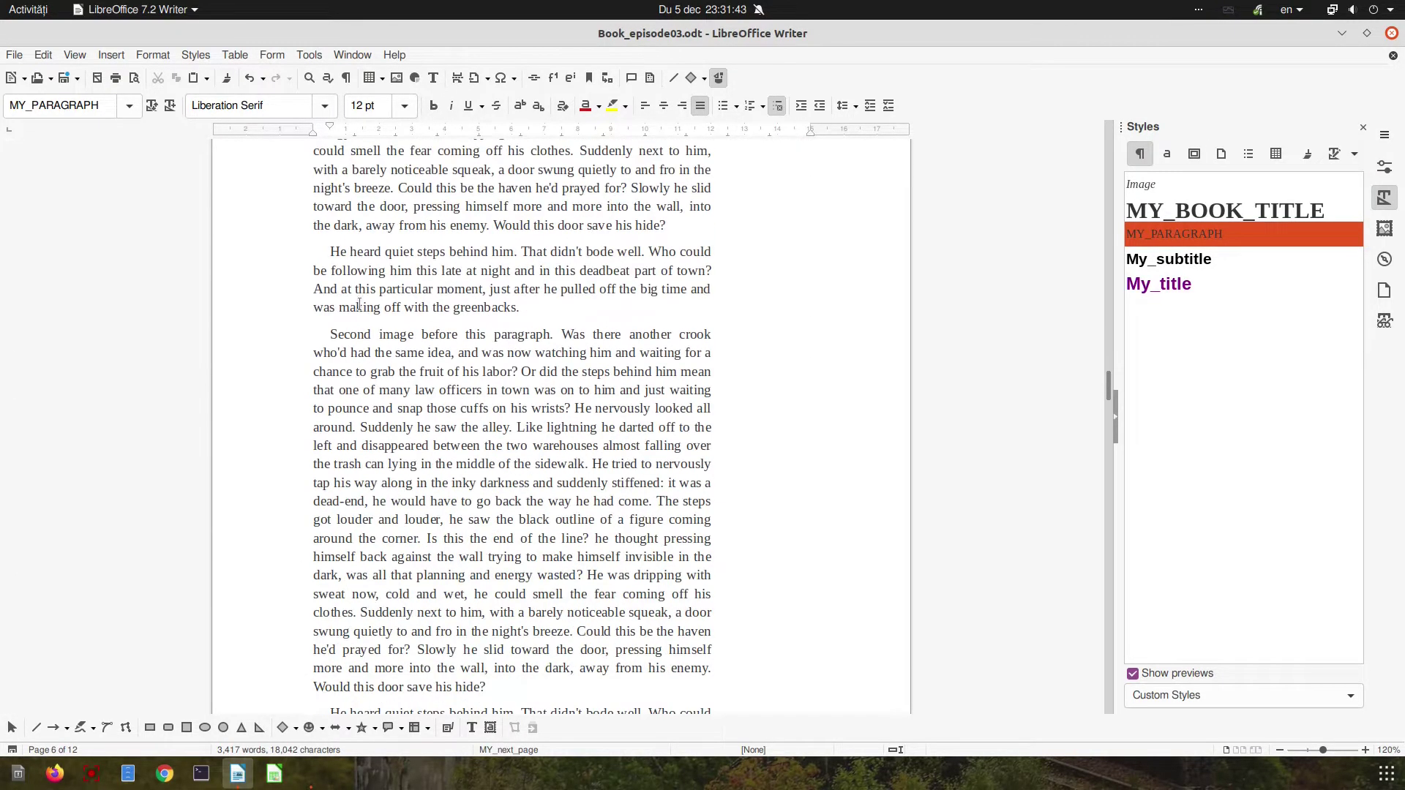
scroll(467, 358, up, 10)
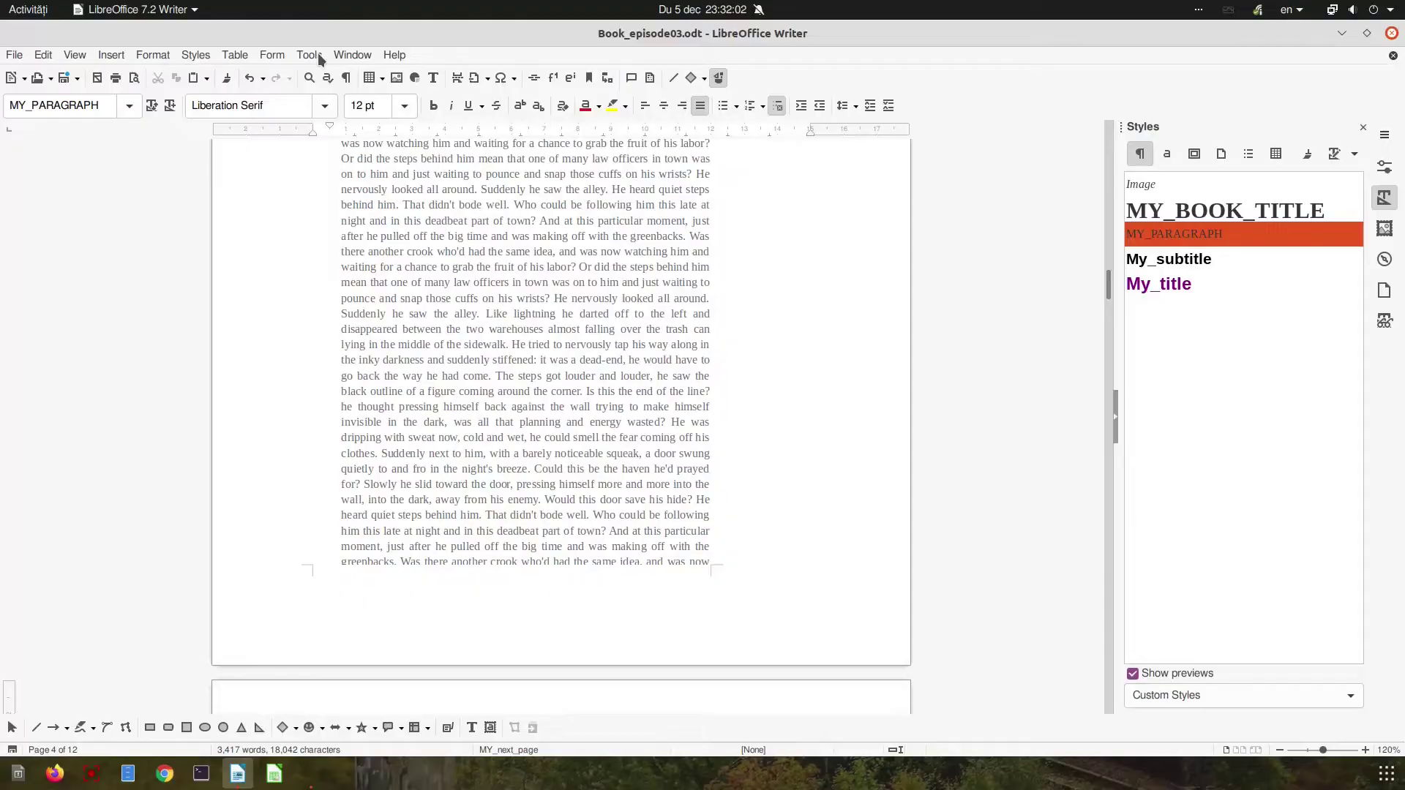
- Change AutoCaption image numbering to chapter level 1 and confirm
click(316, 54)
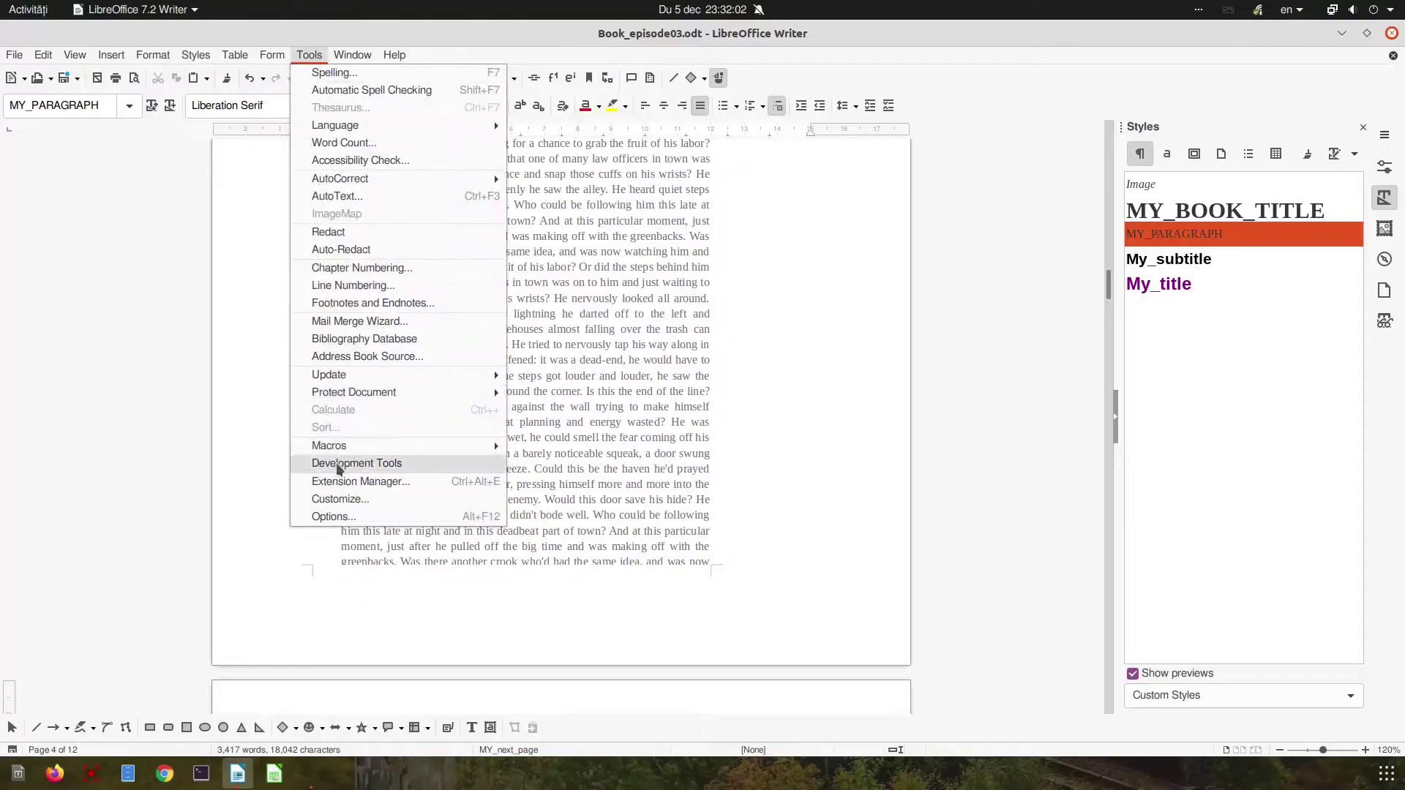
click(335, 516)
click(704, 249)
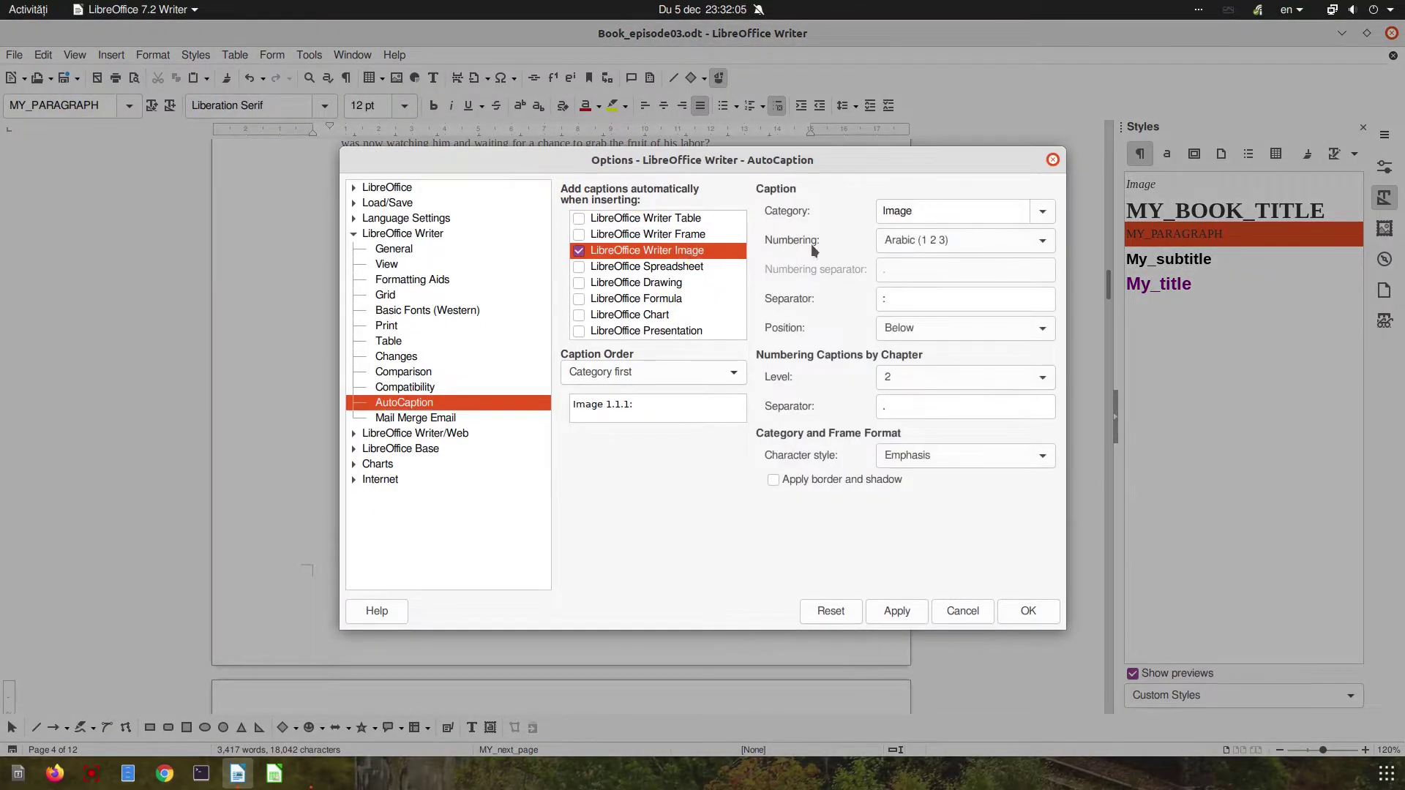
click(902, 372)
click(907, 412)
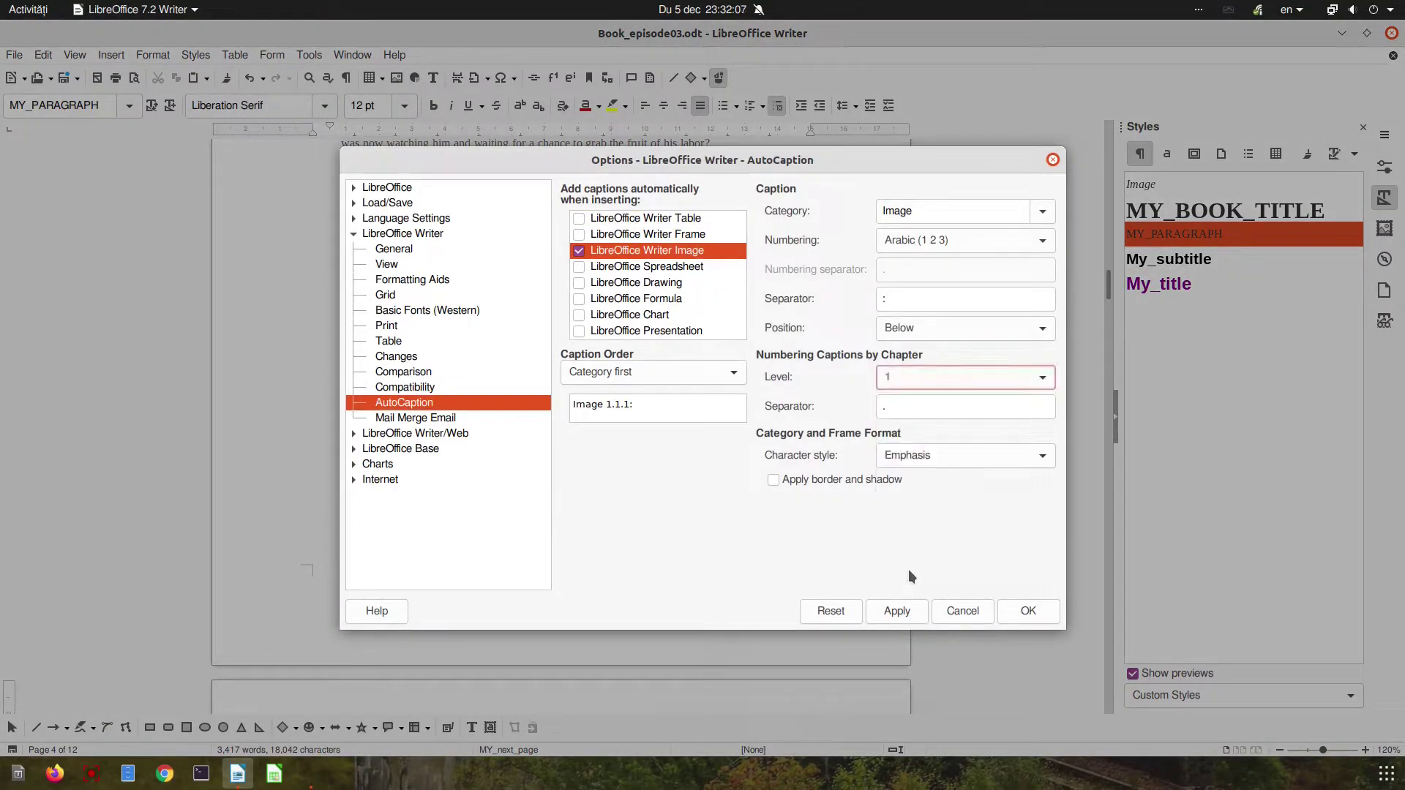
click(908, 611)
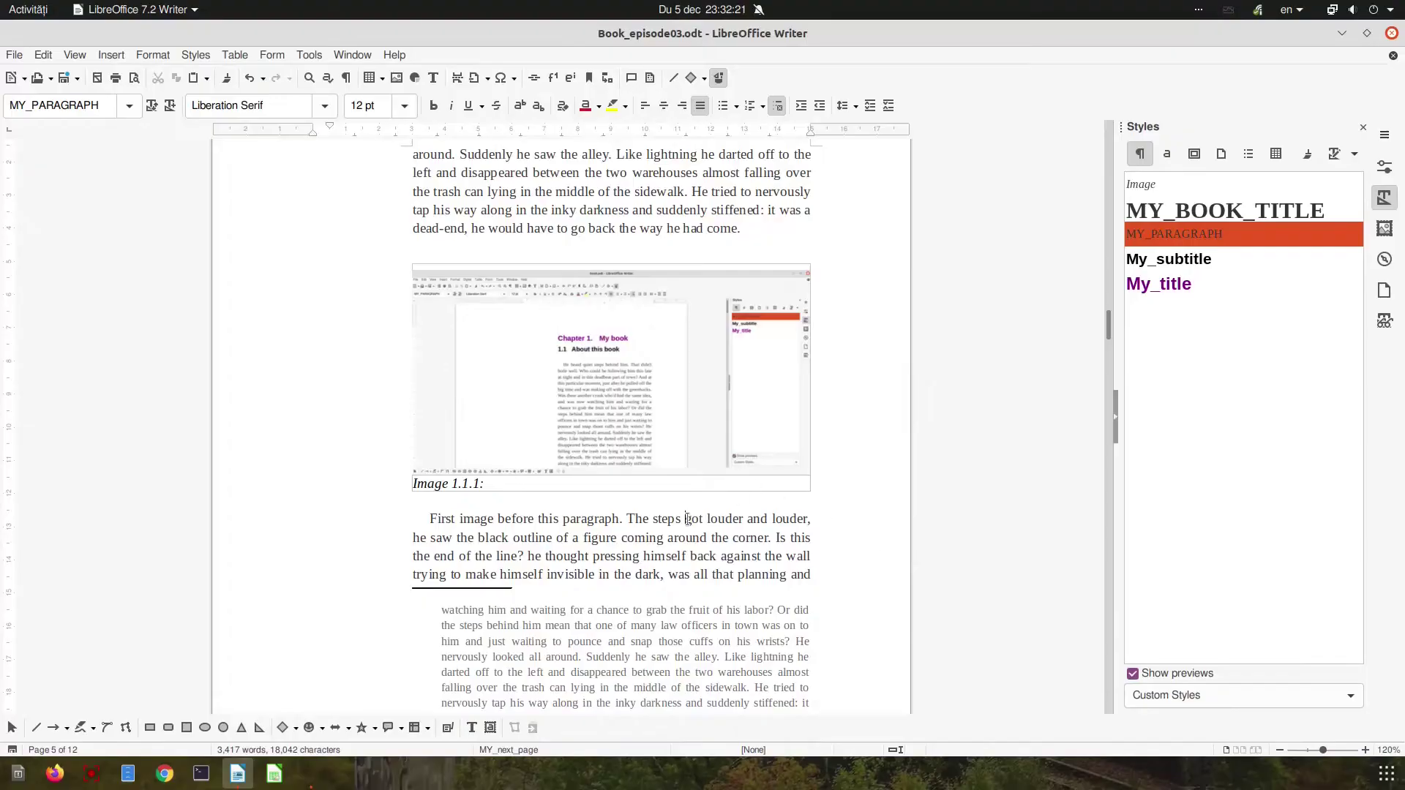
- Delete the captioned image and reinsert the screenshot, now captioned 'Image 1.1:'
click(590, 446)
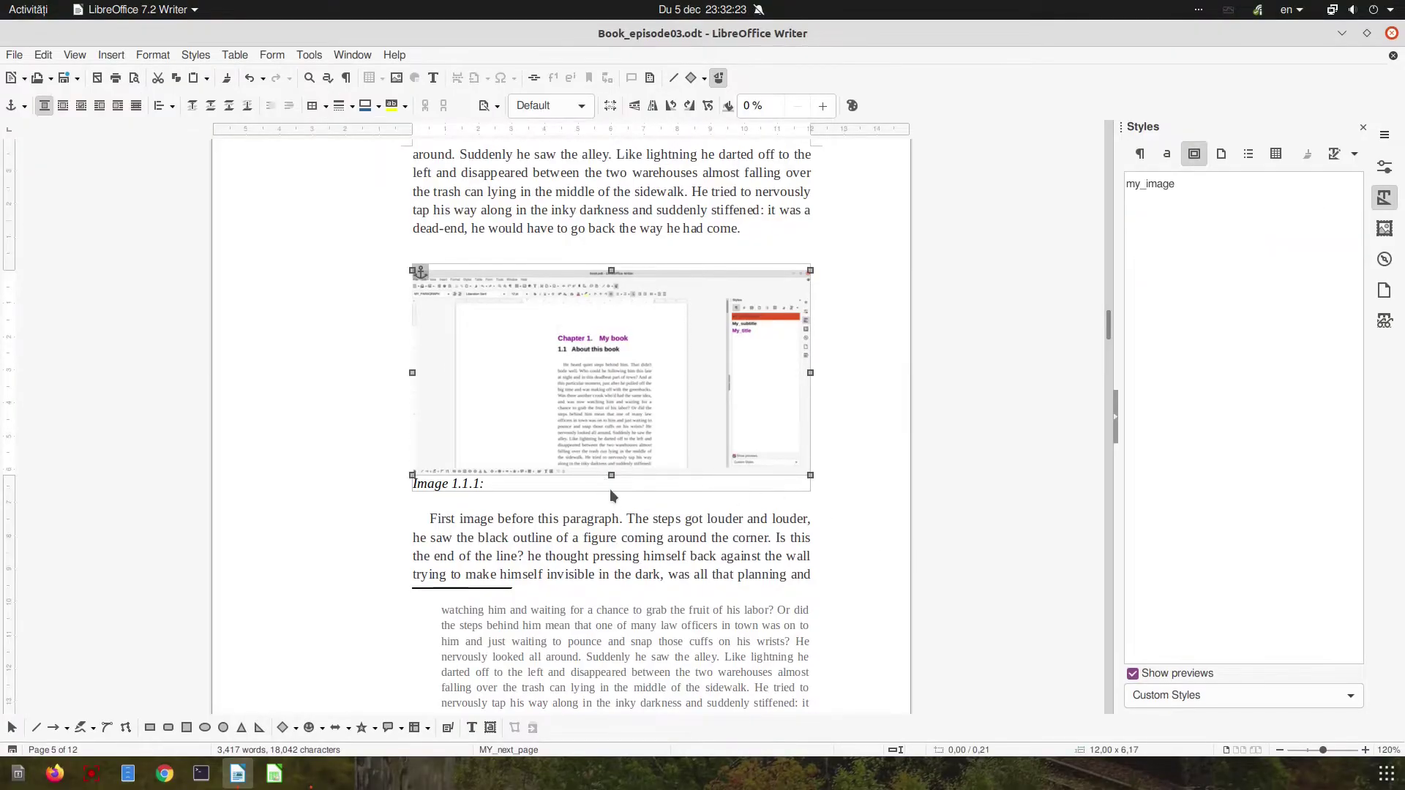
key(Delete)
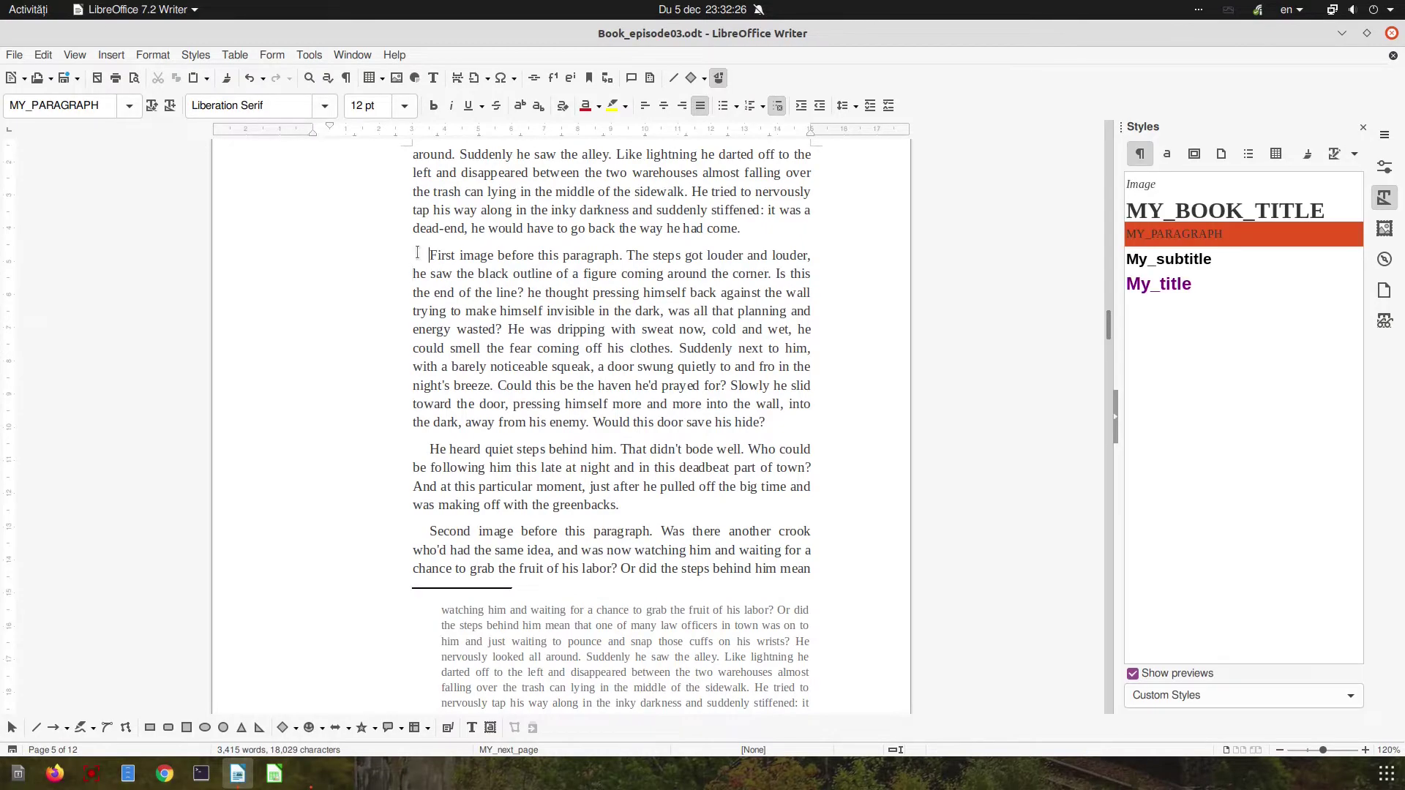
click(397, 79)
double_click(477, 143)
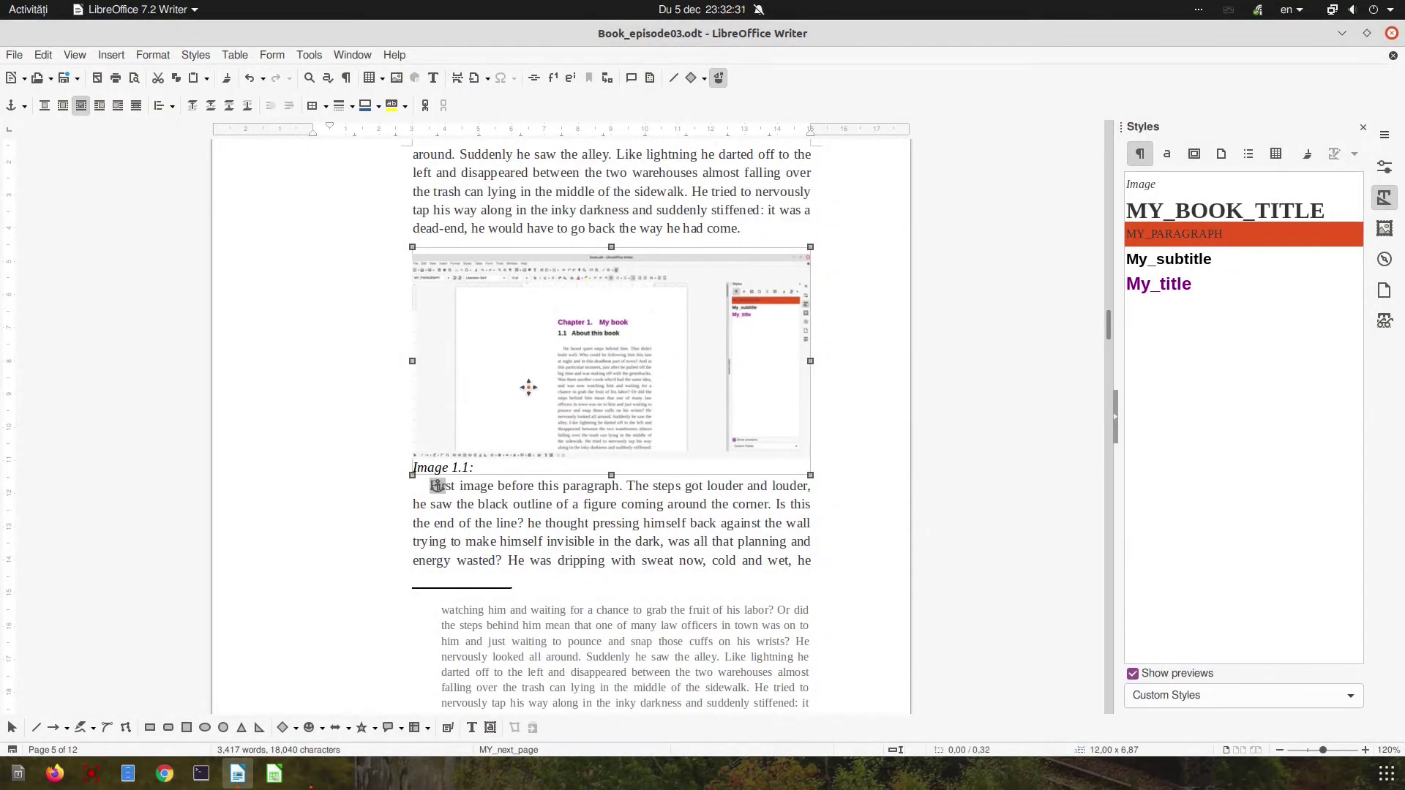
- Apply the my_image frame style to the reinserted screenshot
double_click(1183, 186)
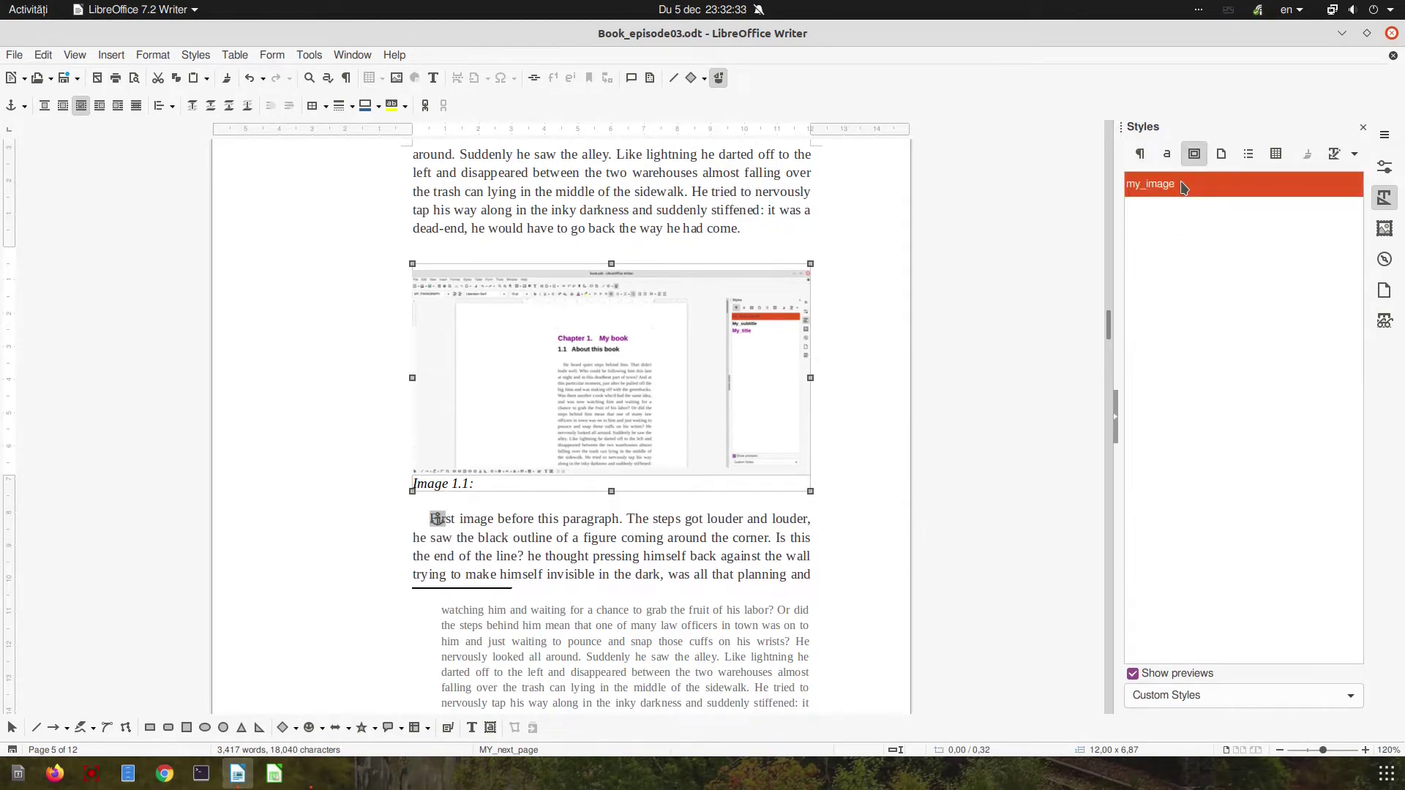
click(519, 512)
click(524, 417)
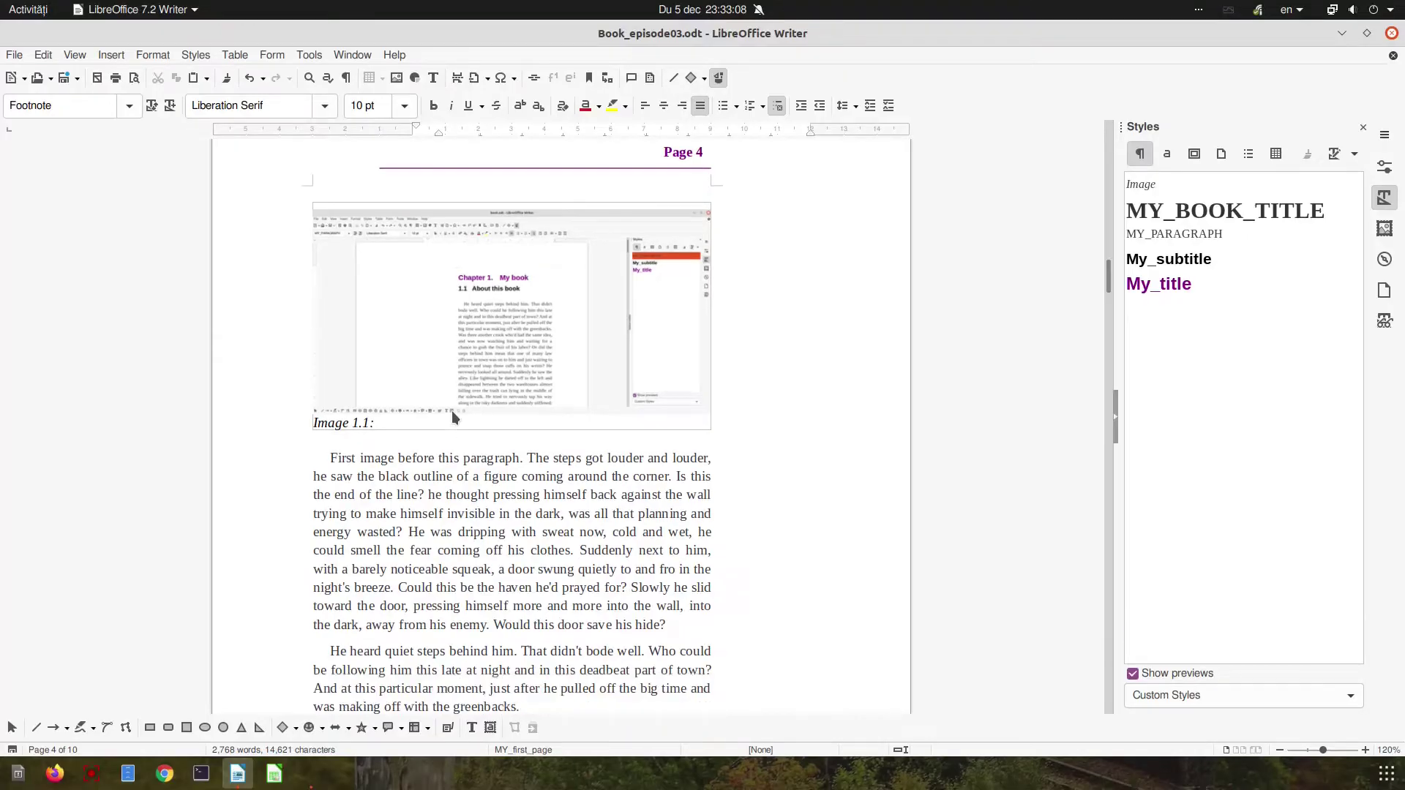
scroll(452, 402, down, 10)
scroll(452, 402, up, 5)
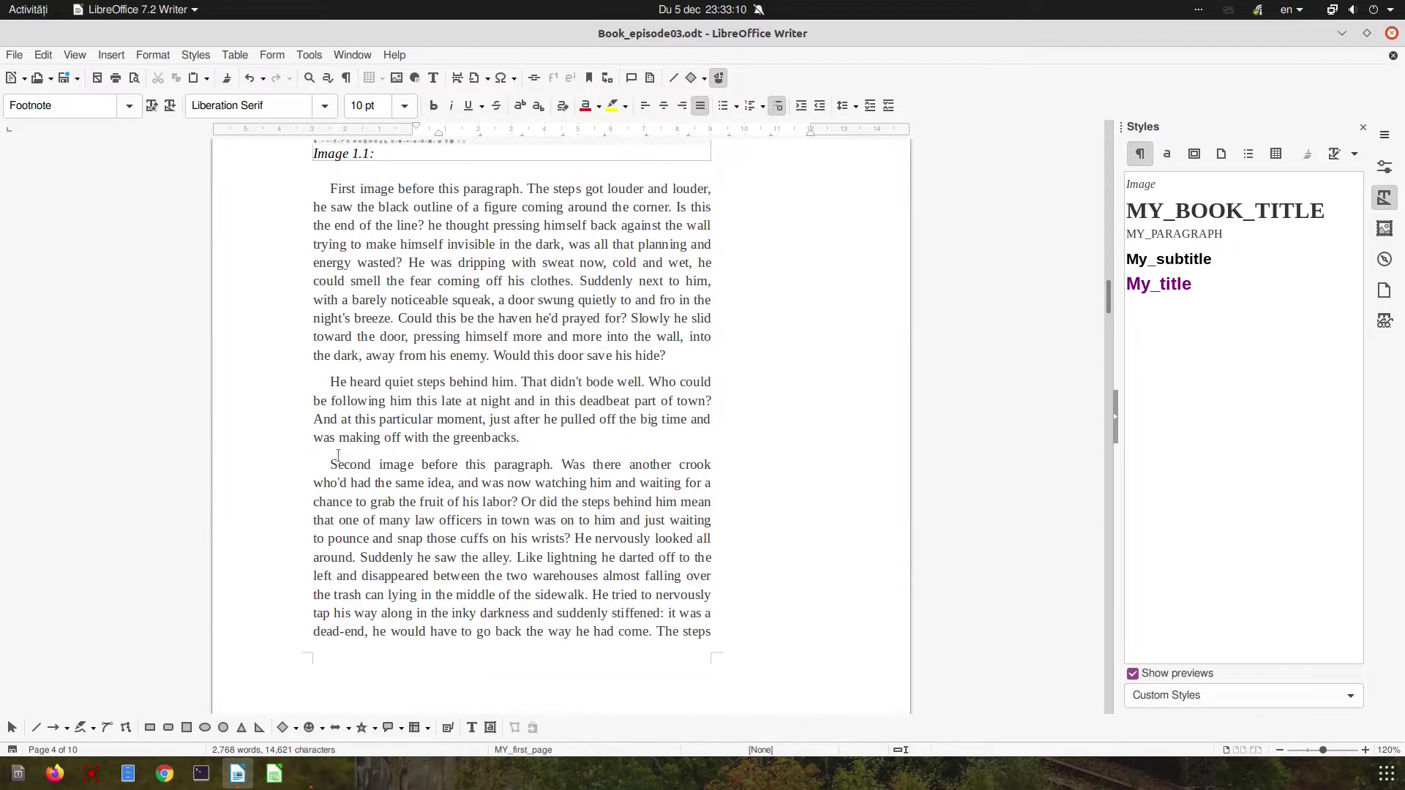
- Insert 002.png before the 'Second image' paragraph, auto-captioned 'Image 1.2:', and select its frame
click(320, 464)
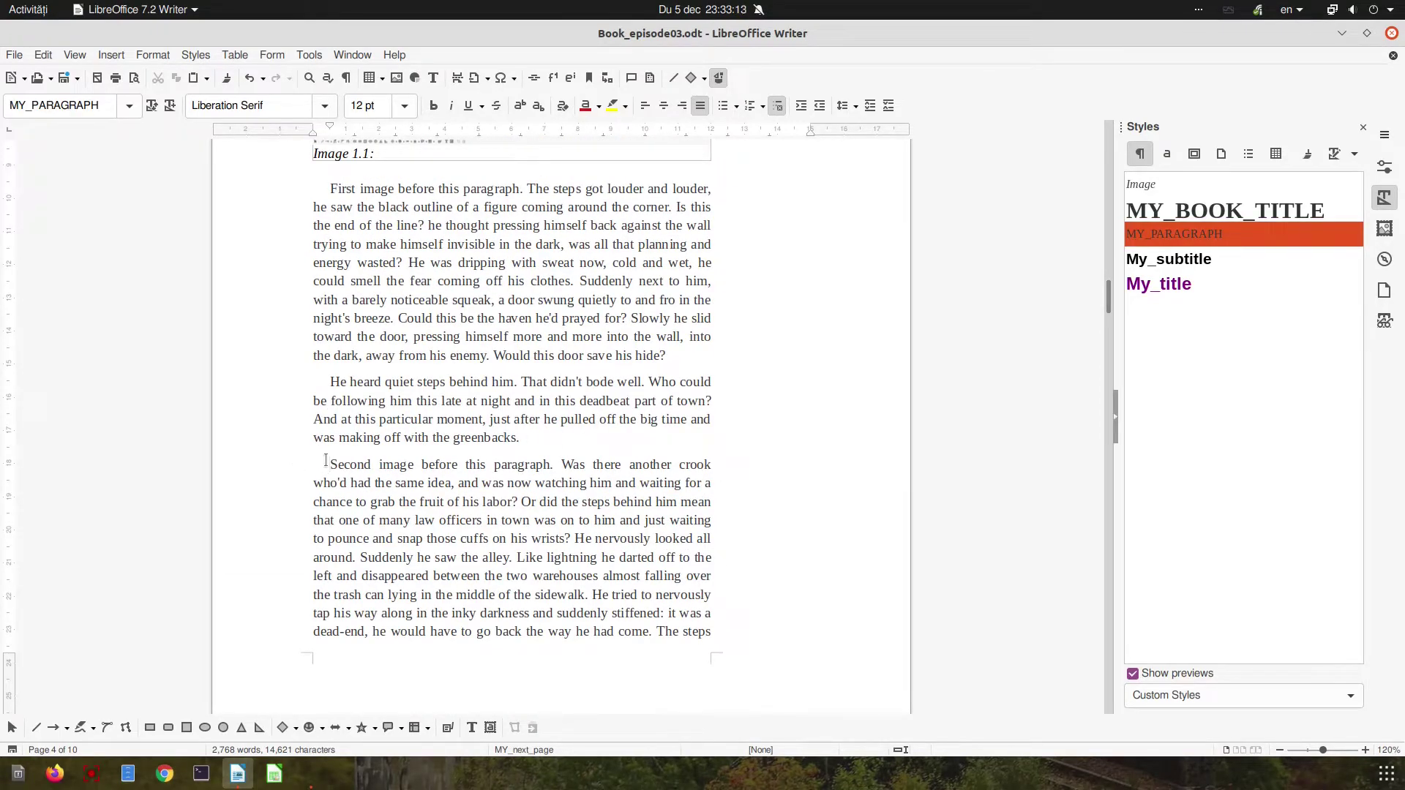
click(396, 78)
double_click(415, 155)
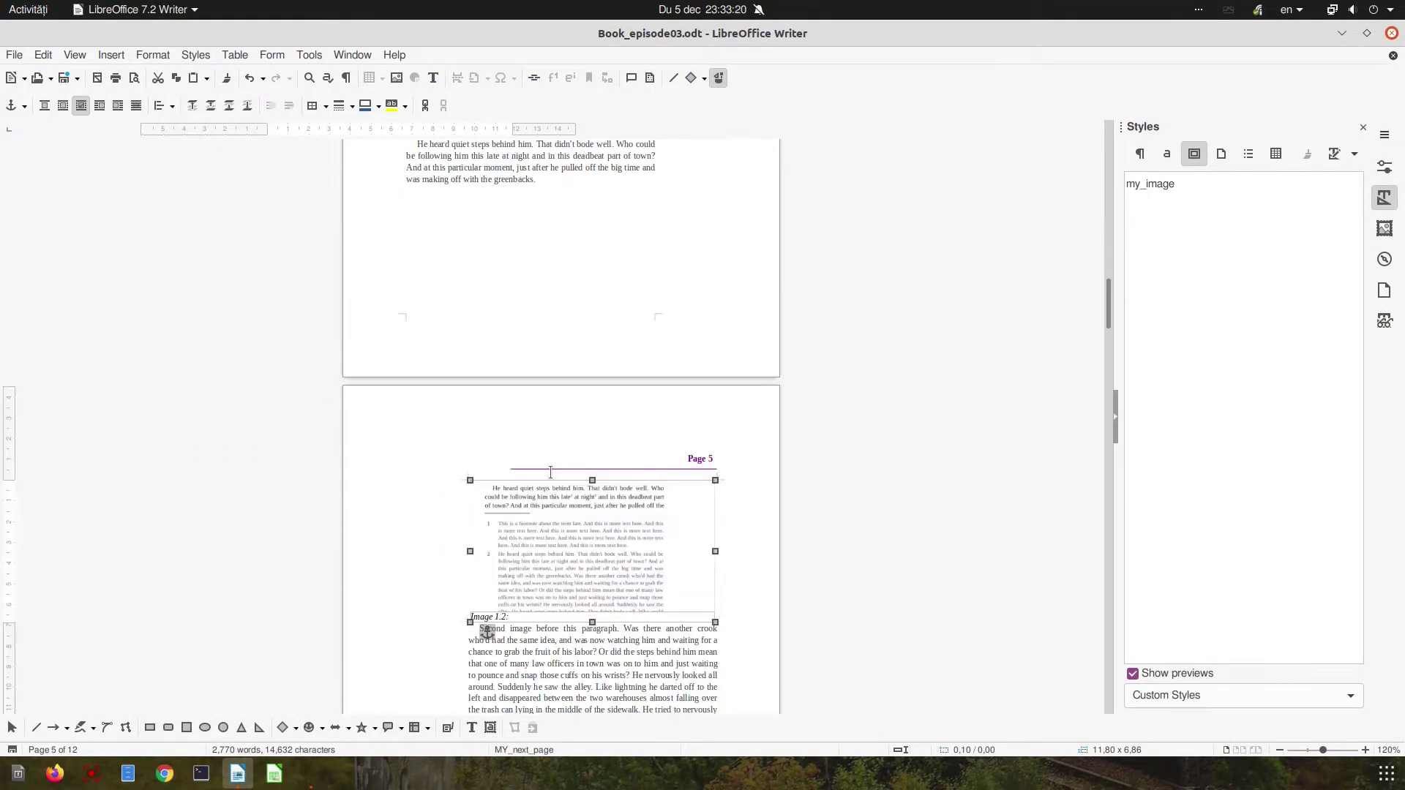
click(538, 476)
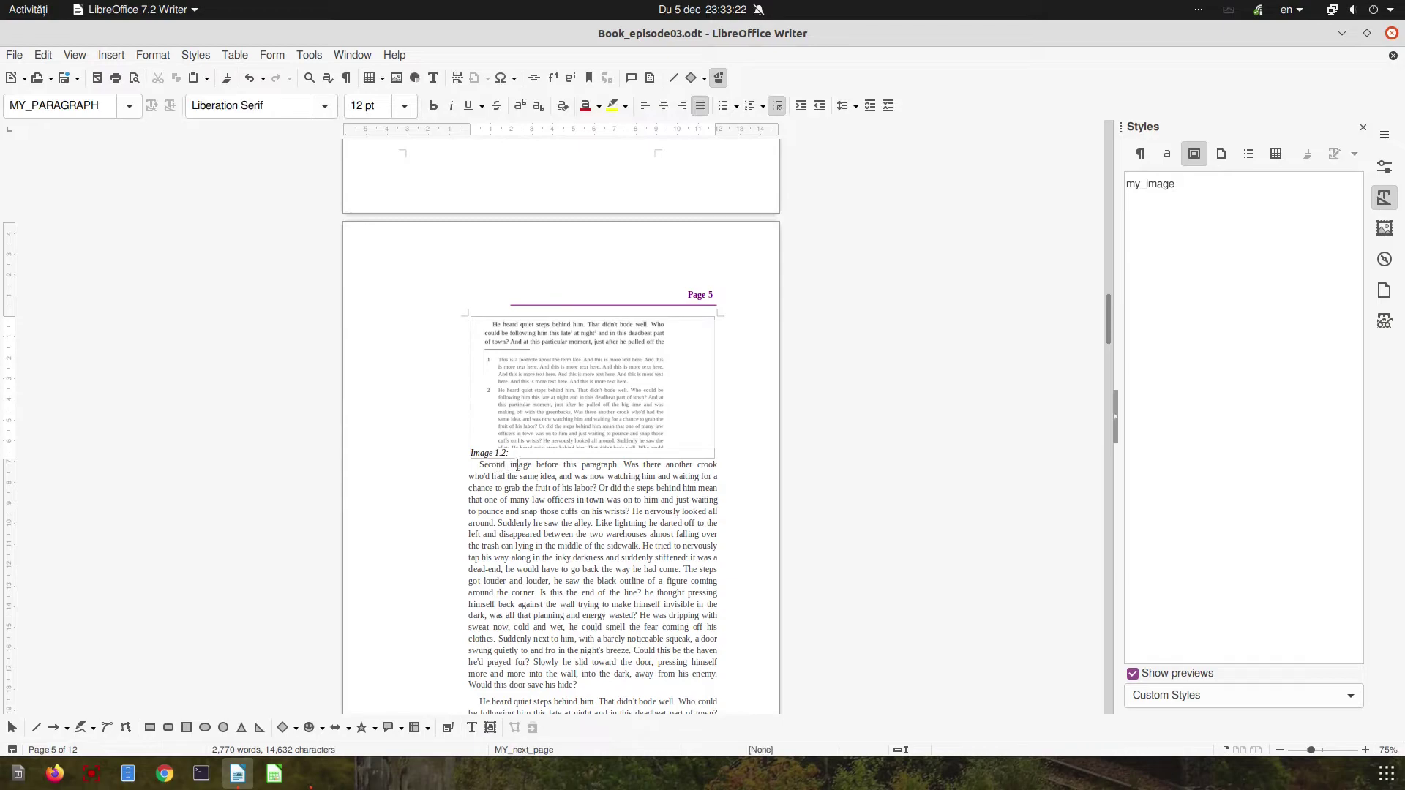
click(621, 429)
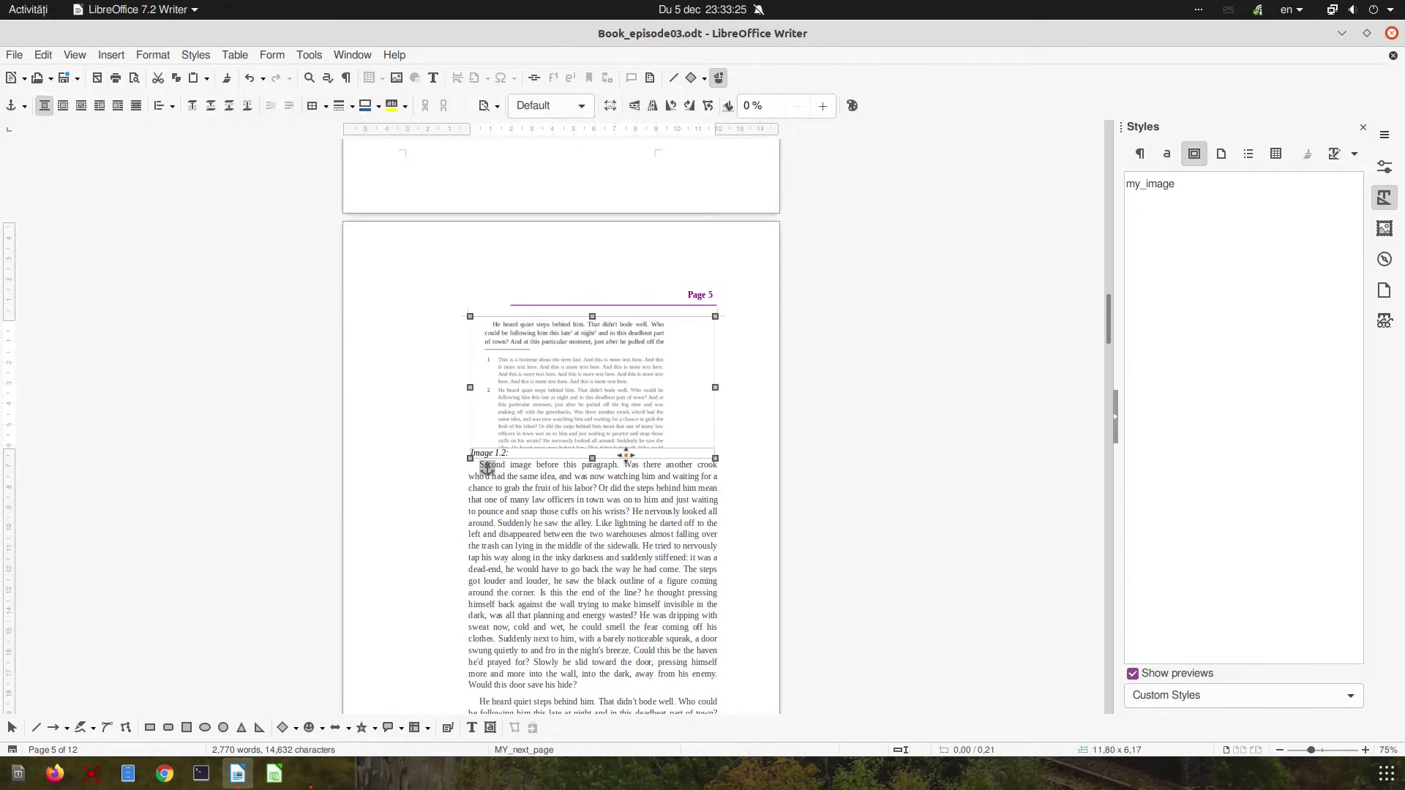
- Apply the my_image frame style to the 'Image 1.2:' screenshot
double_click(1173, 186)
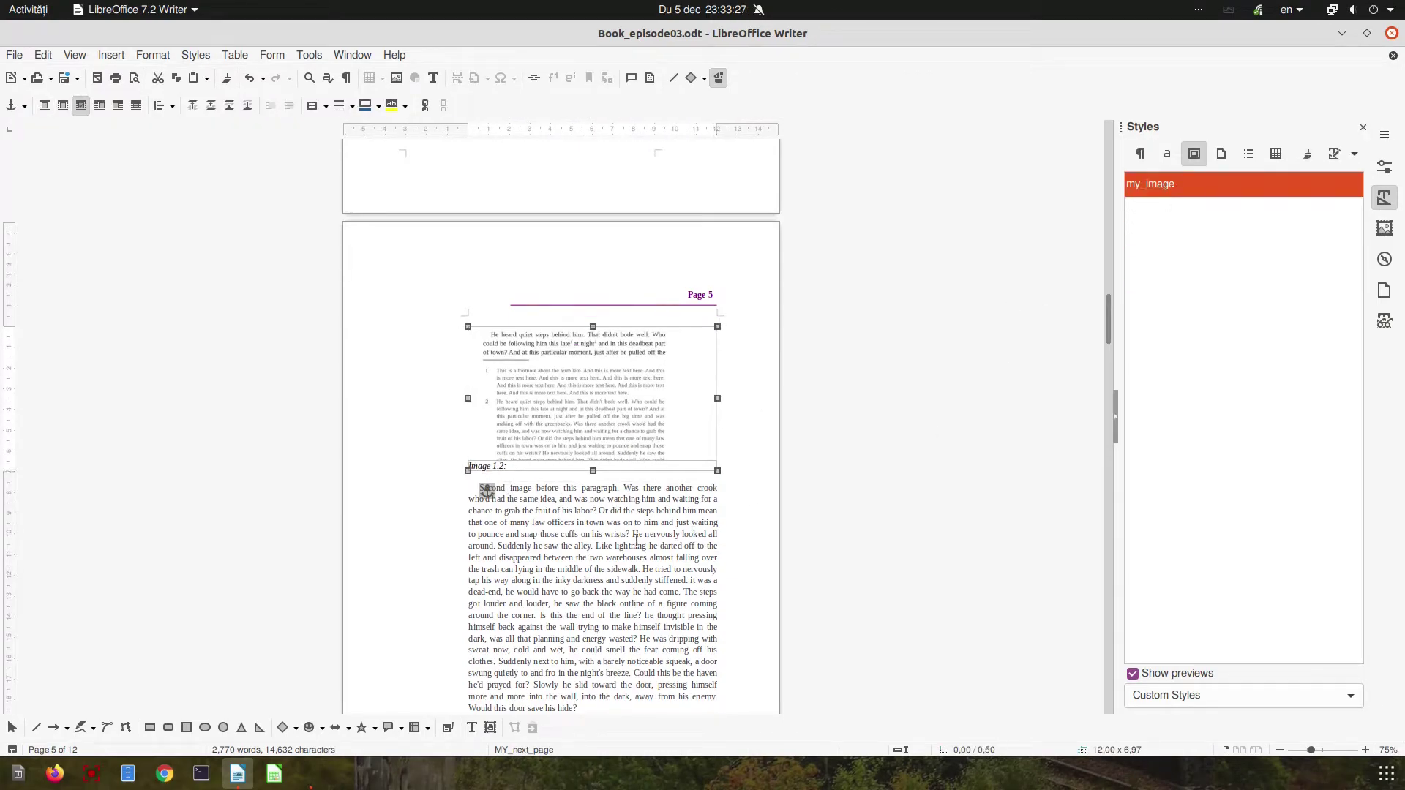
click(622, 534)
scroll(525, 379, up, 10)
- Review the Image 1.1 frame's options, wrap, and size settings without changing them
click(525, 366)
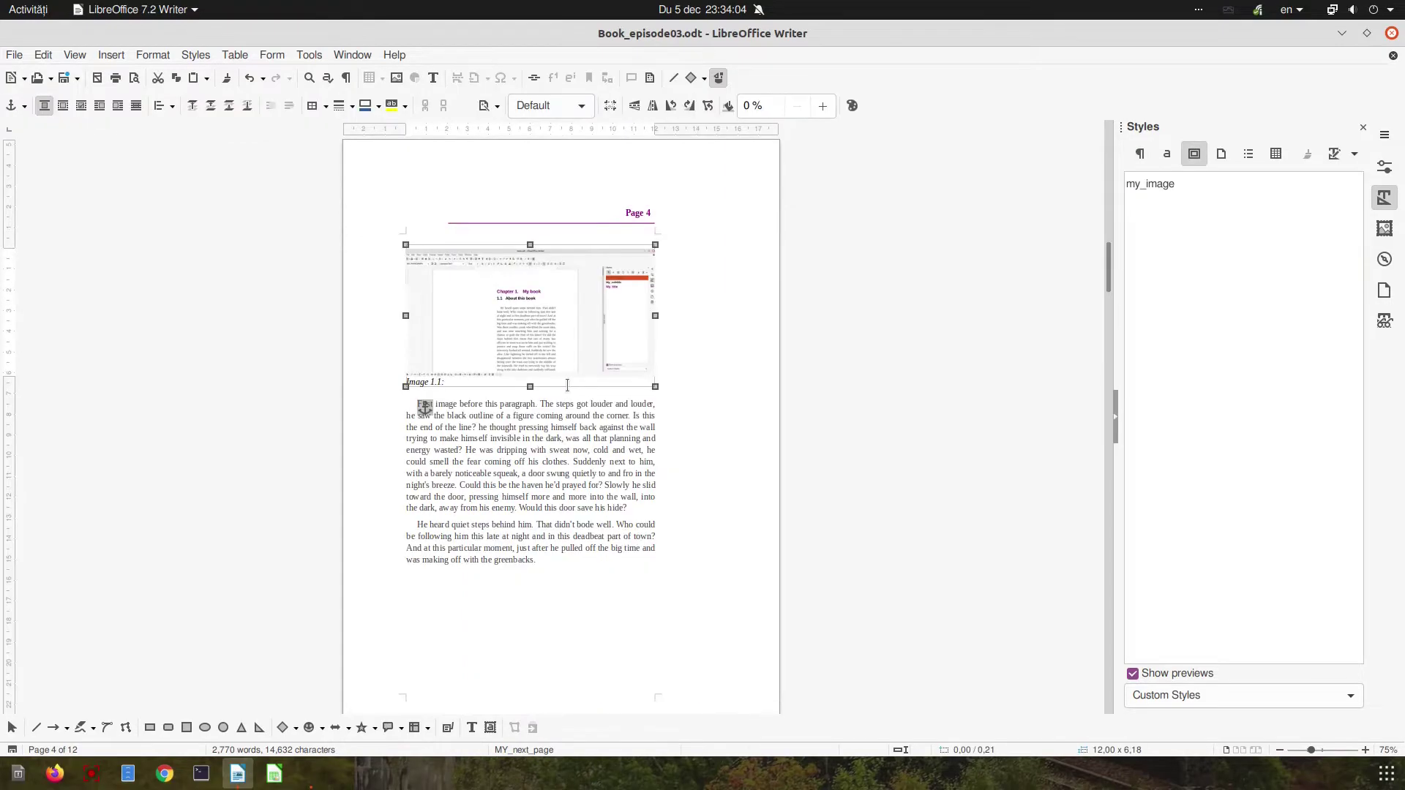
right_click(566, 385)
click(598, 539)
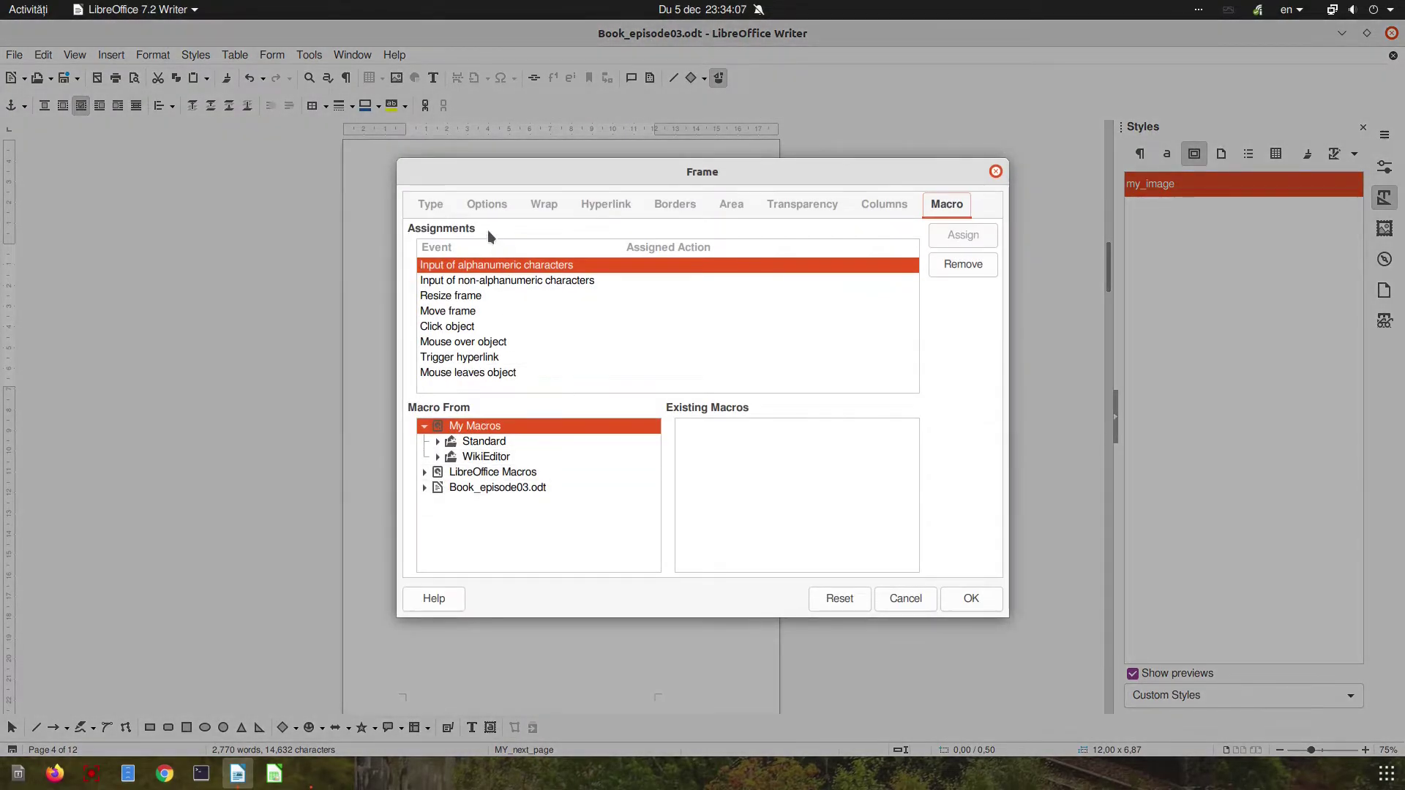
click(489, 205)
click(543, 205)
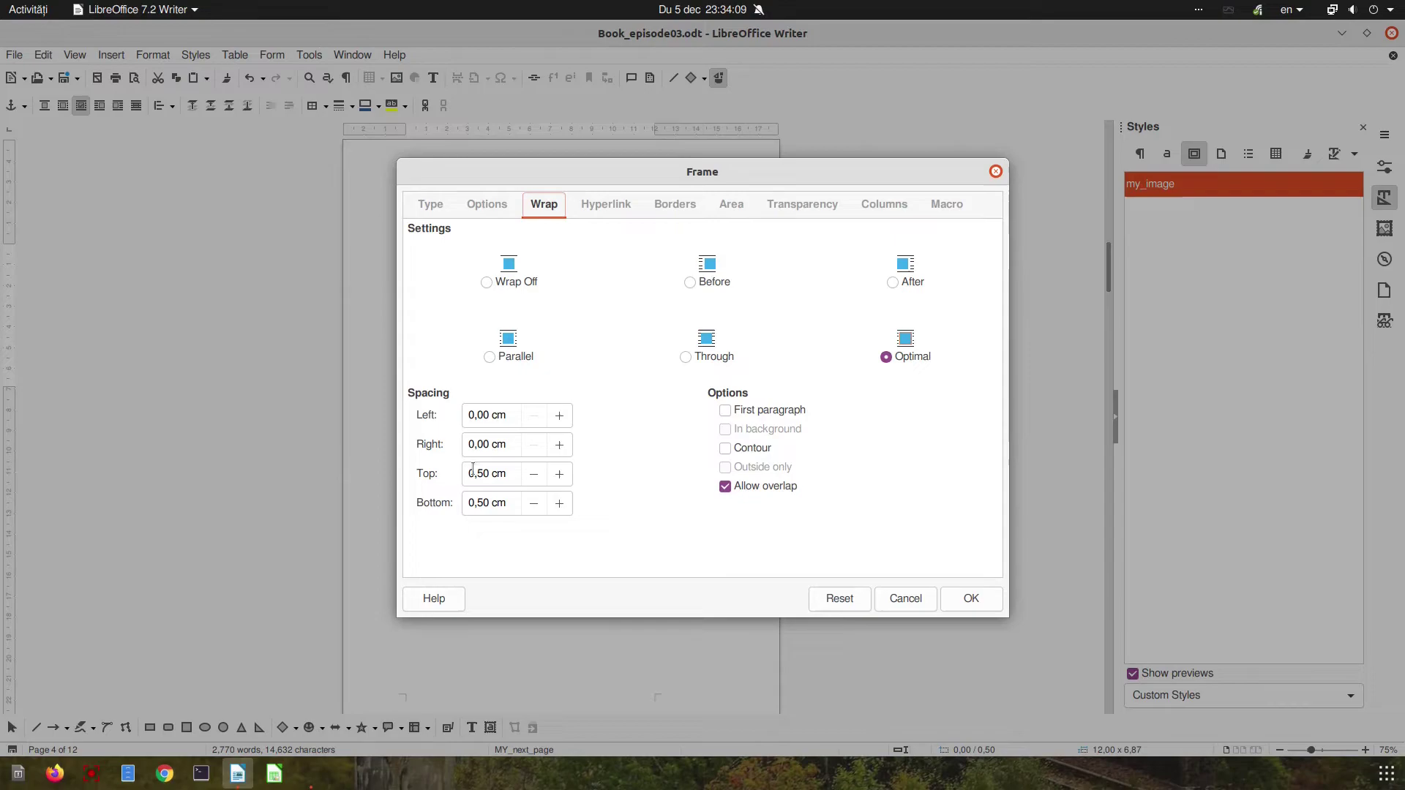
click(447, 208)
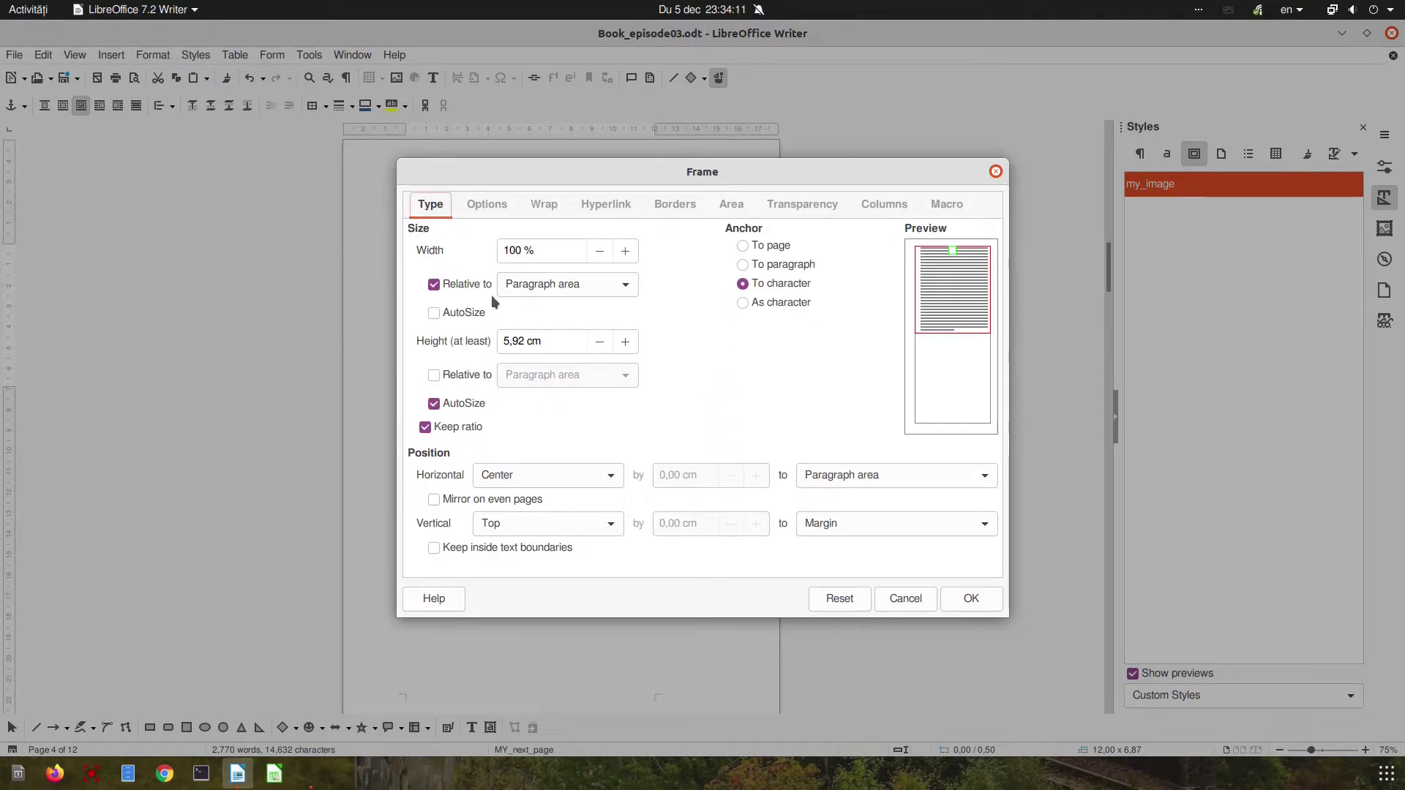
click(906, 599)
- Check the Image 1.2 frame's wrap spacing in its properties
scroll(681, 439, down, 10)
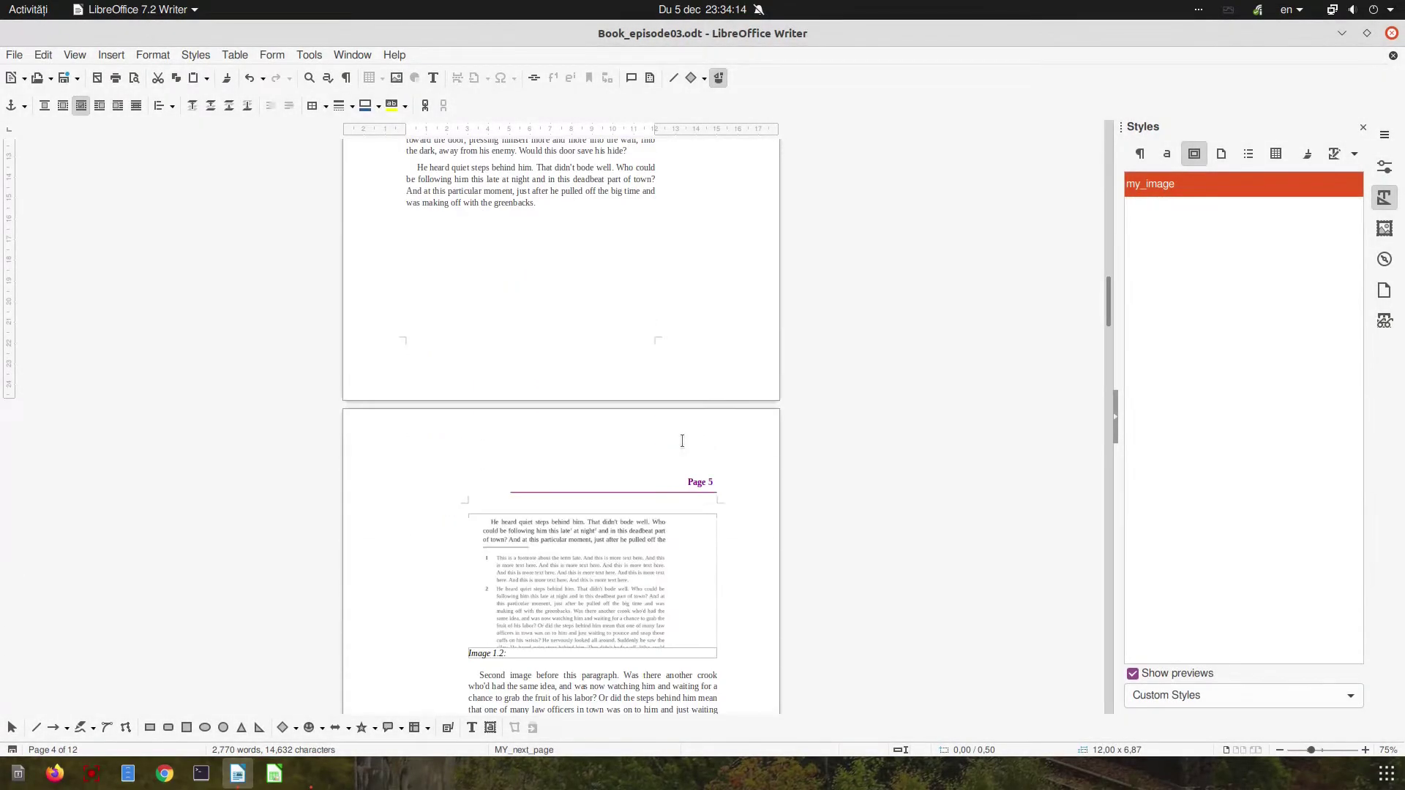
click(660, 441)
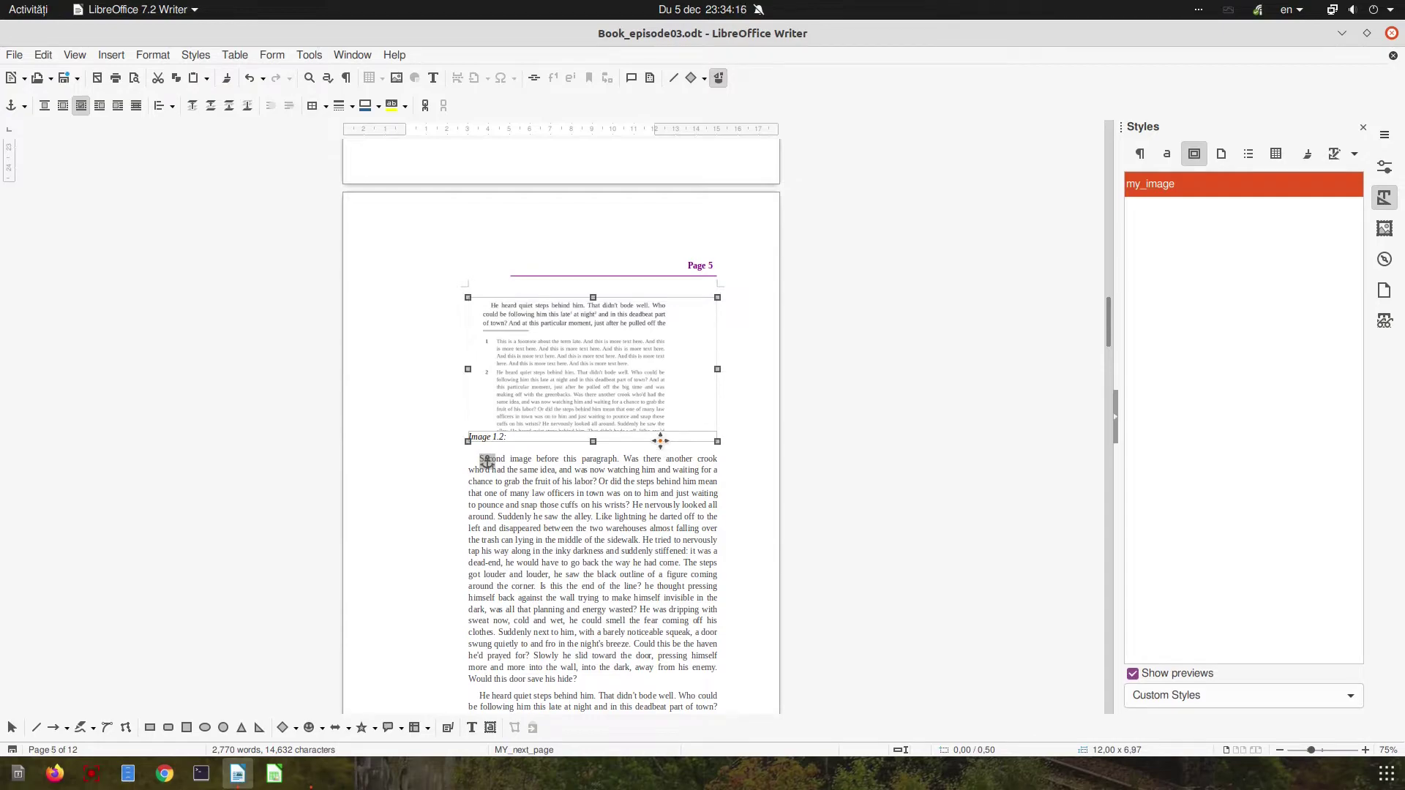
right_click(659, 442)
click(695, 595)
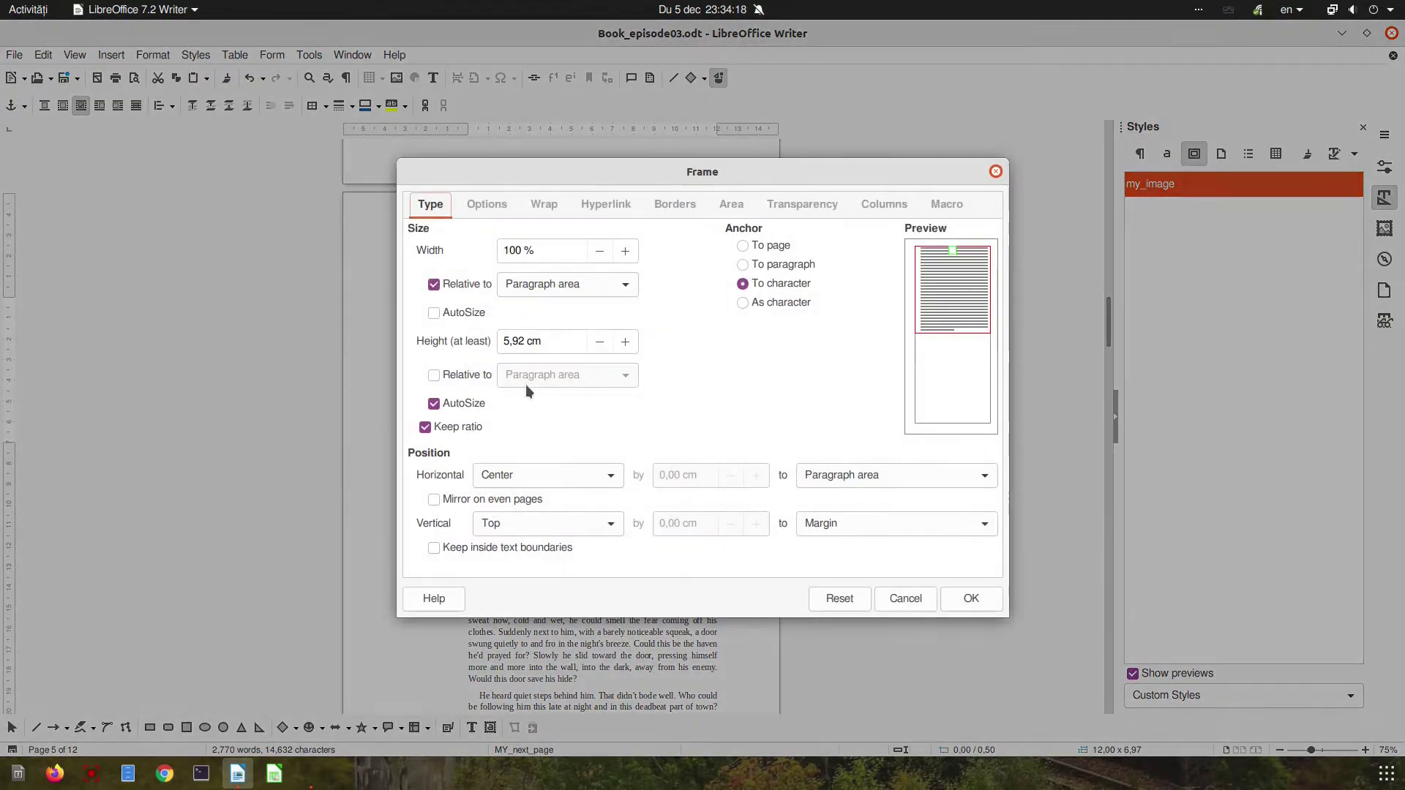
click(544, 205)
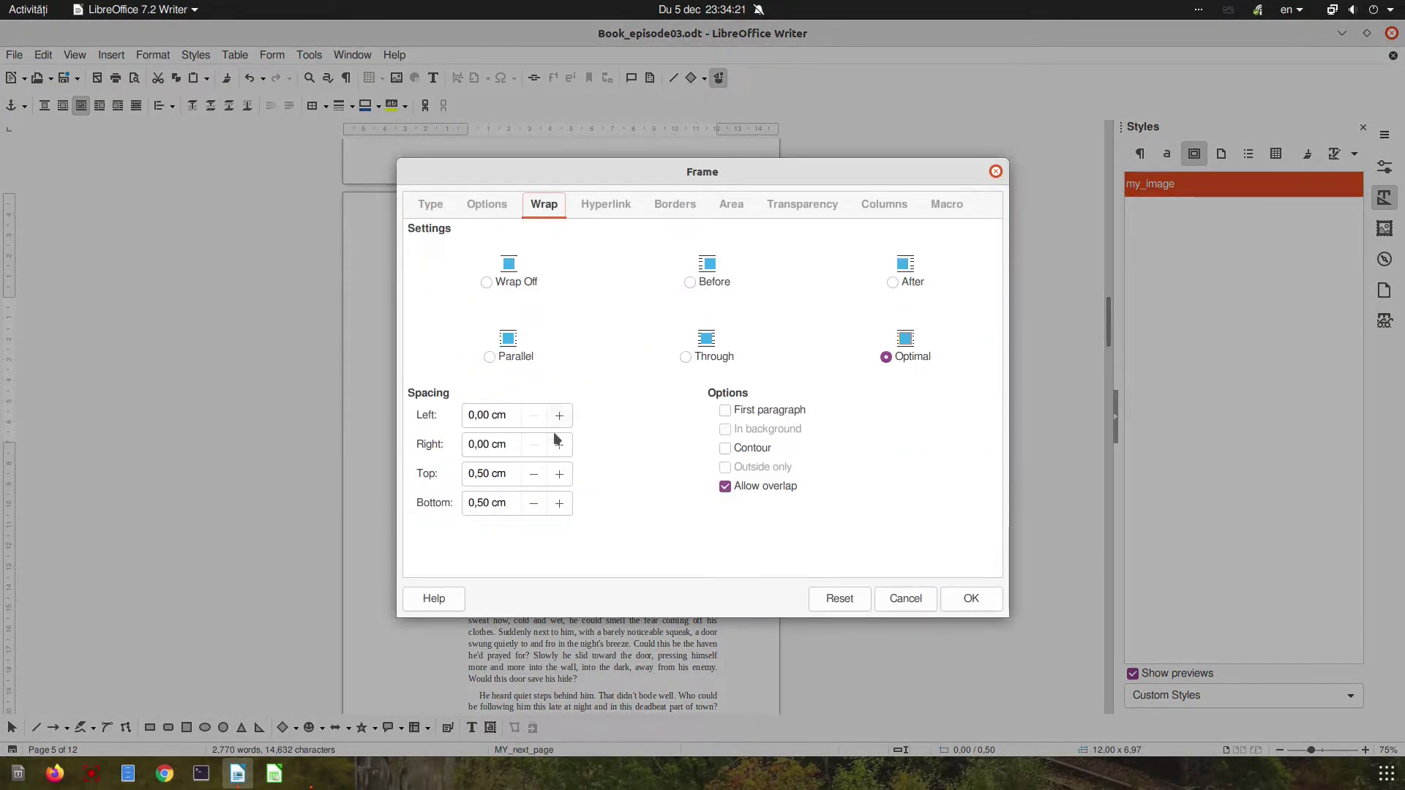
click(959, 596)
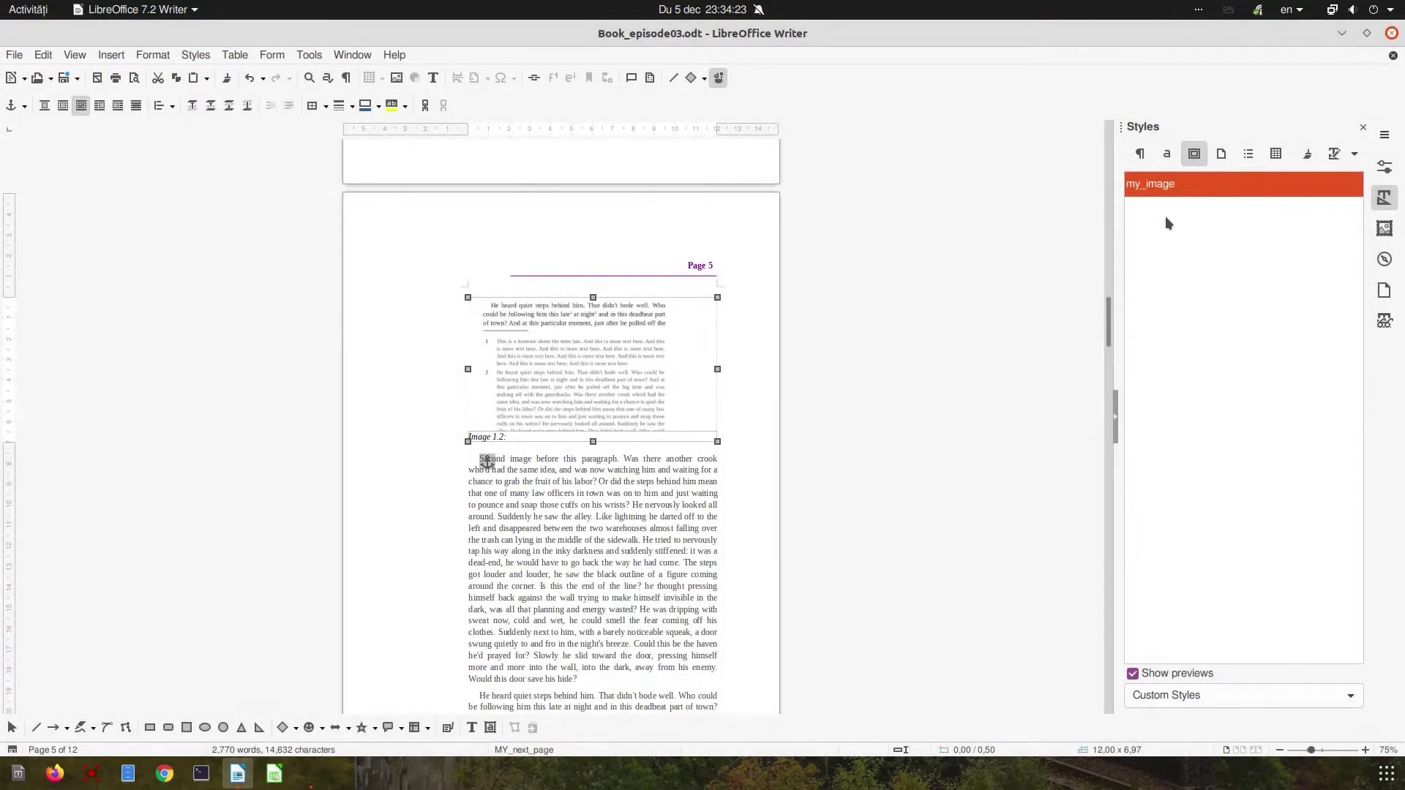
click(709, 497)
scroll(659, 454, down, 8)
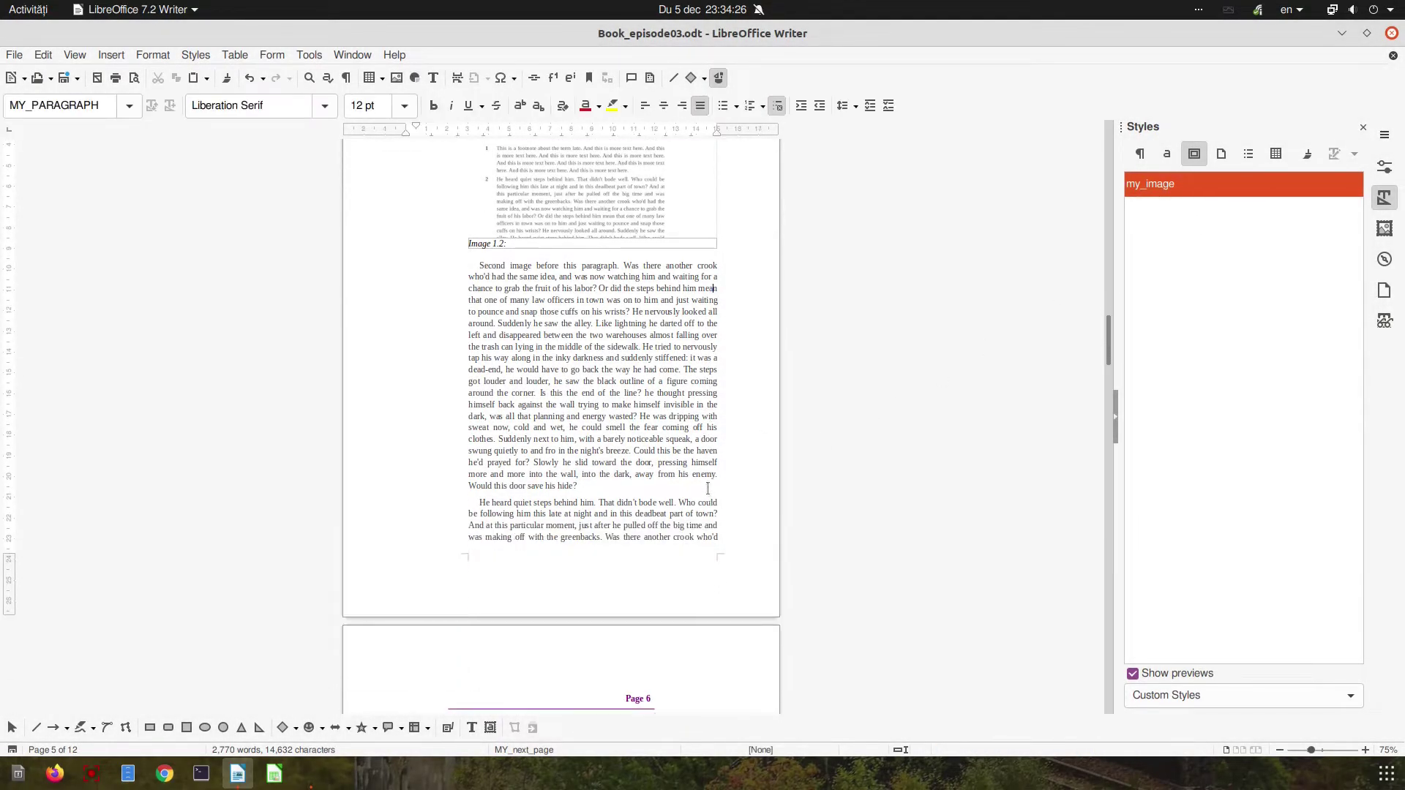
- Add a new paragraph 'Image 3 before this.' directly before 'Suddenly he saw the alley' in Chapter 2
scroll(630, 442, down, 15)
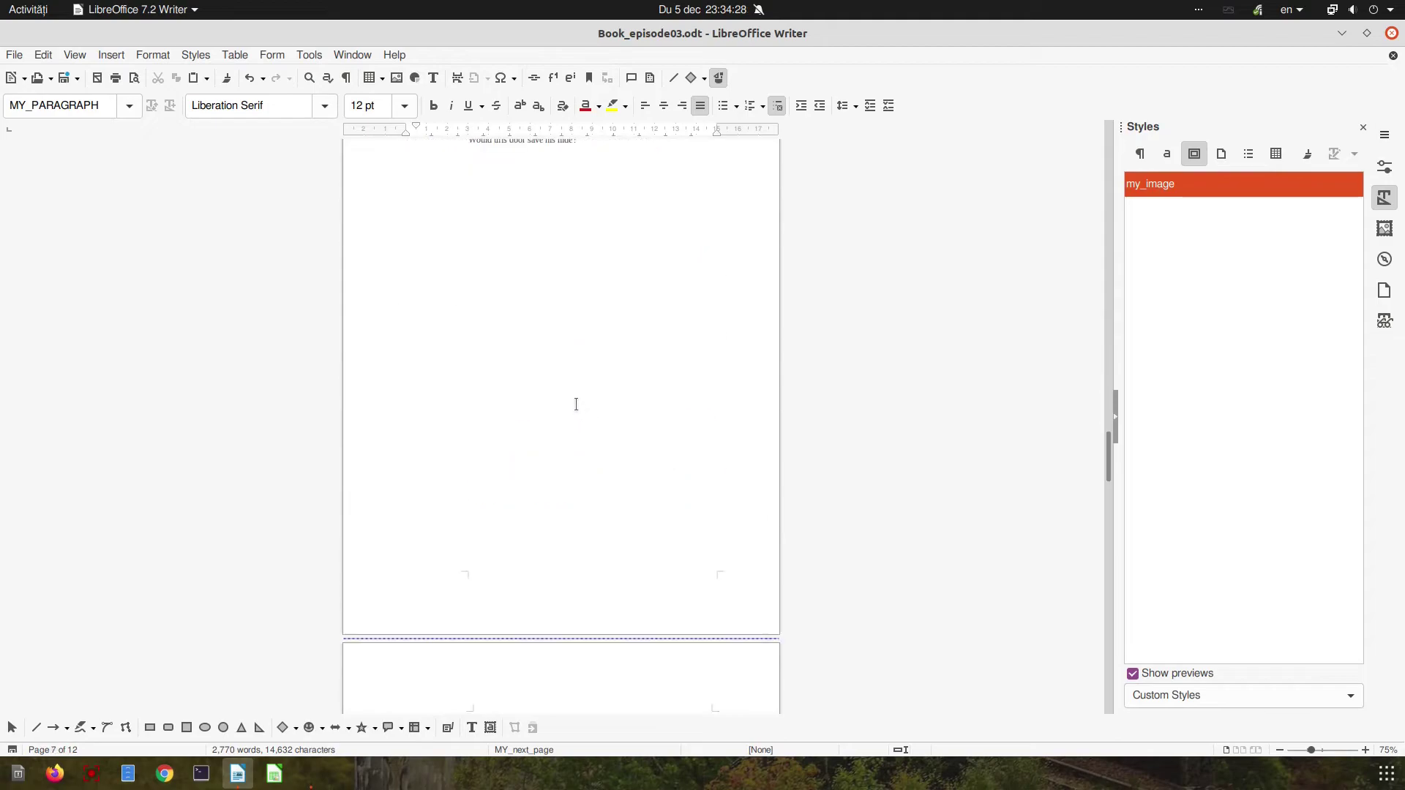
click(576, 403)
scroll(524, 361, down, 4)
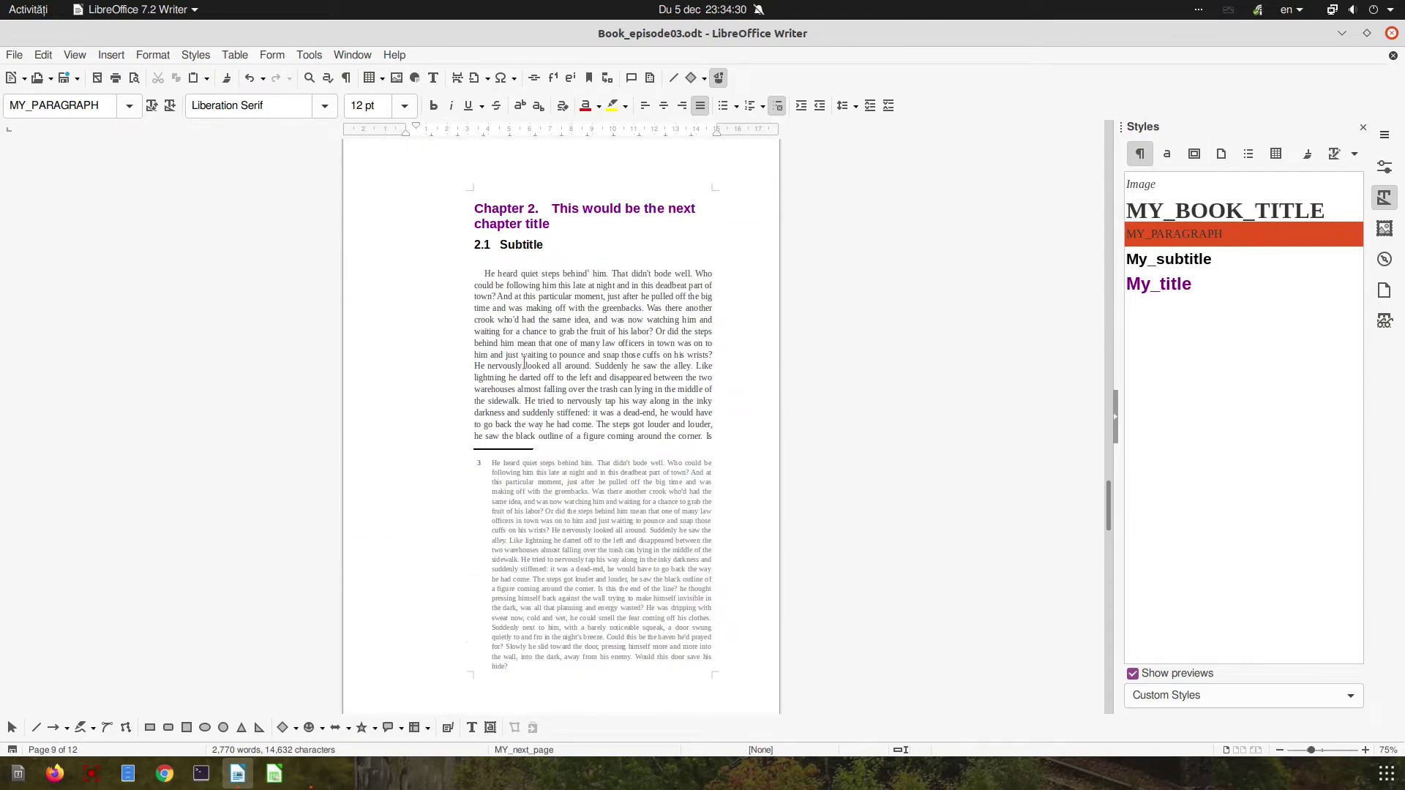
key(Return)
text(Image )
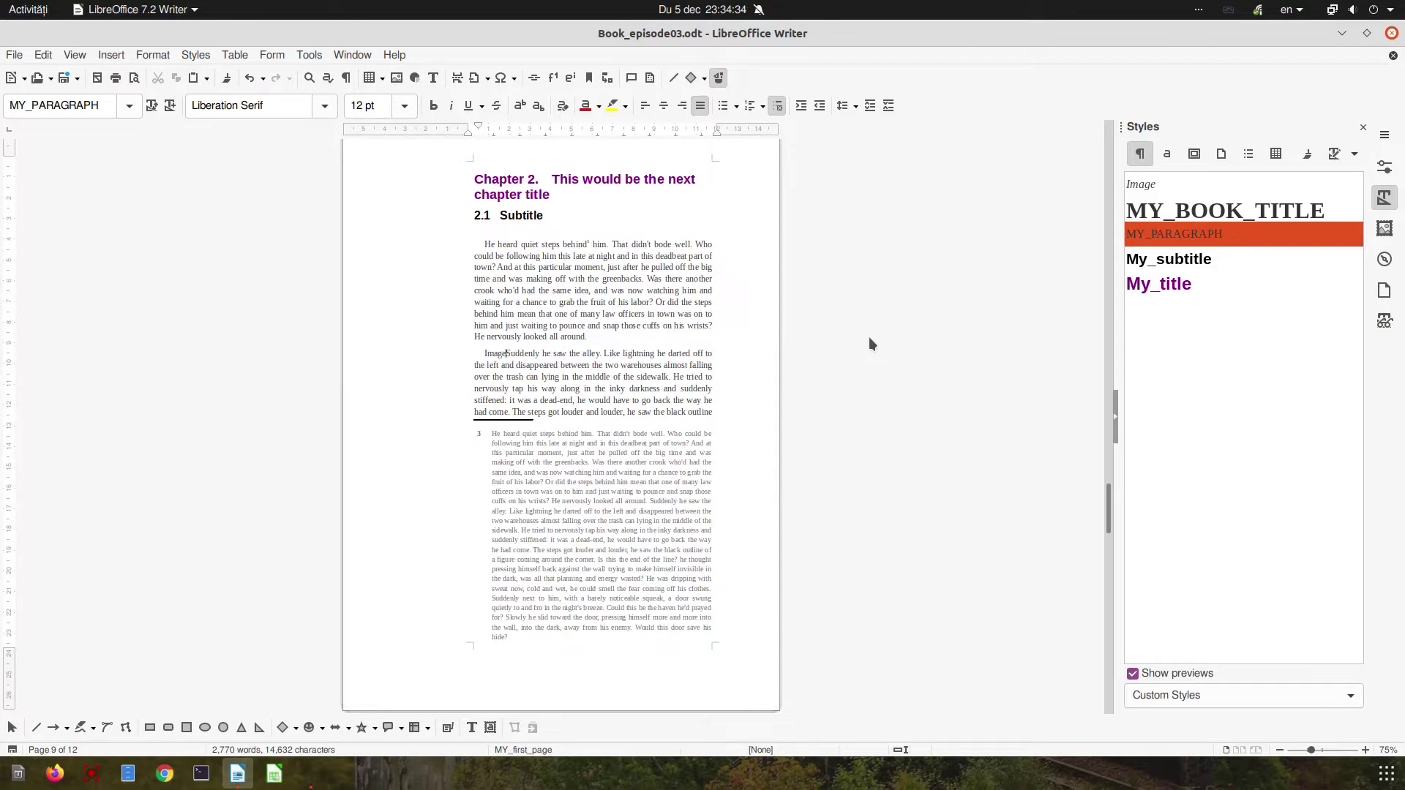
text(3 be)
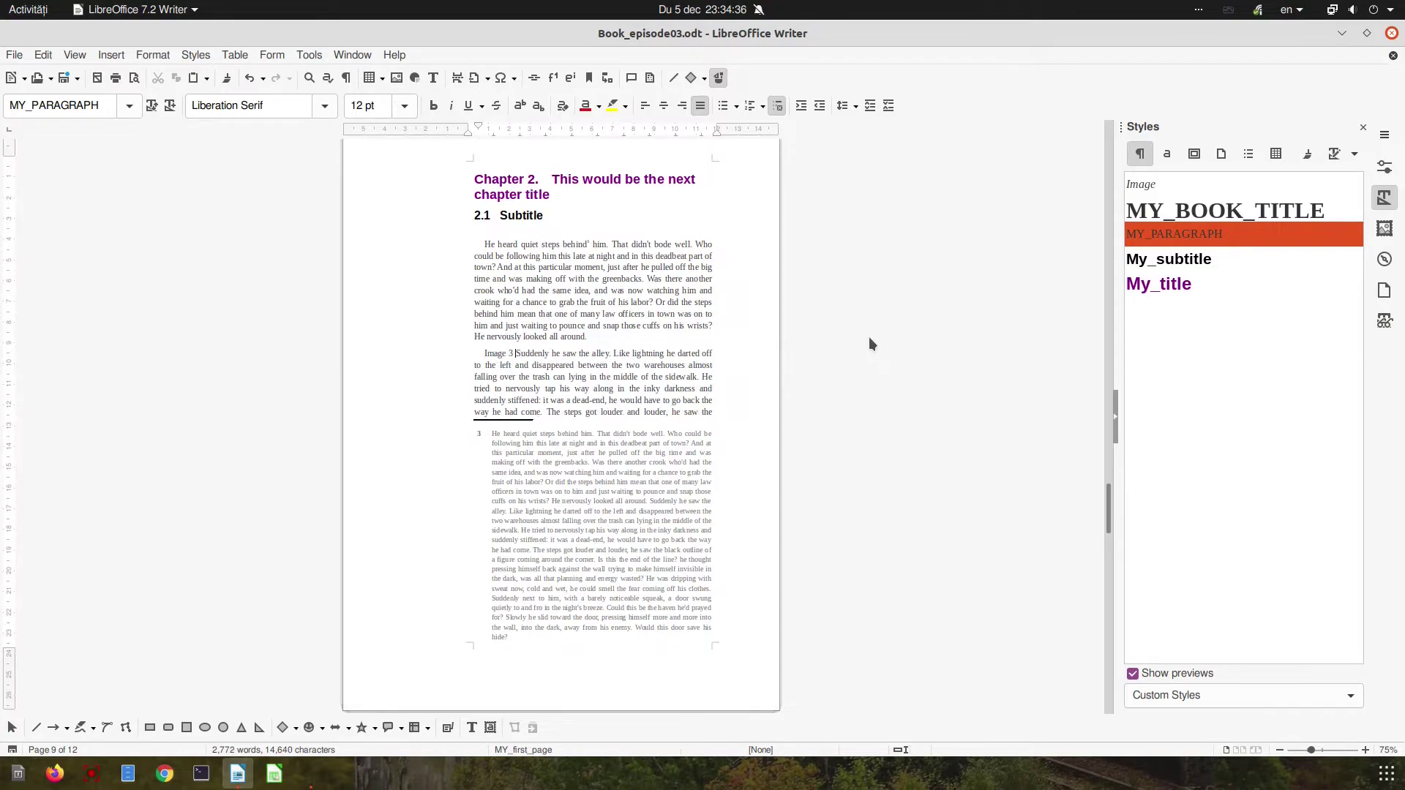
text(fore this.)
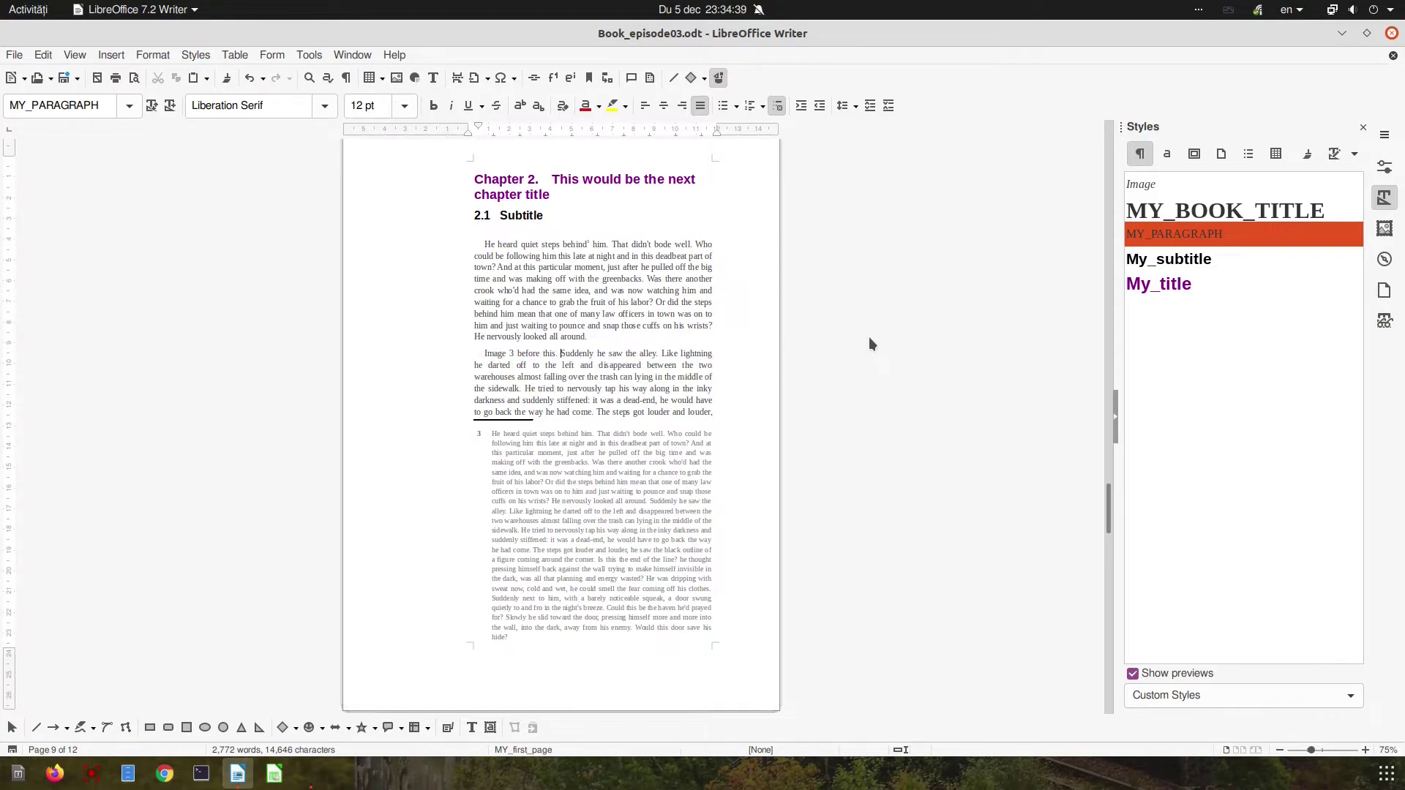
scroll(504, 323, up, 6)
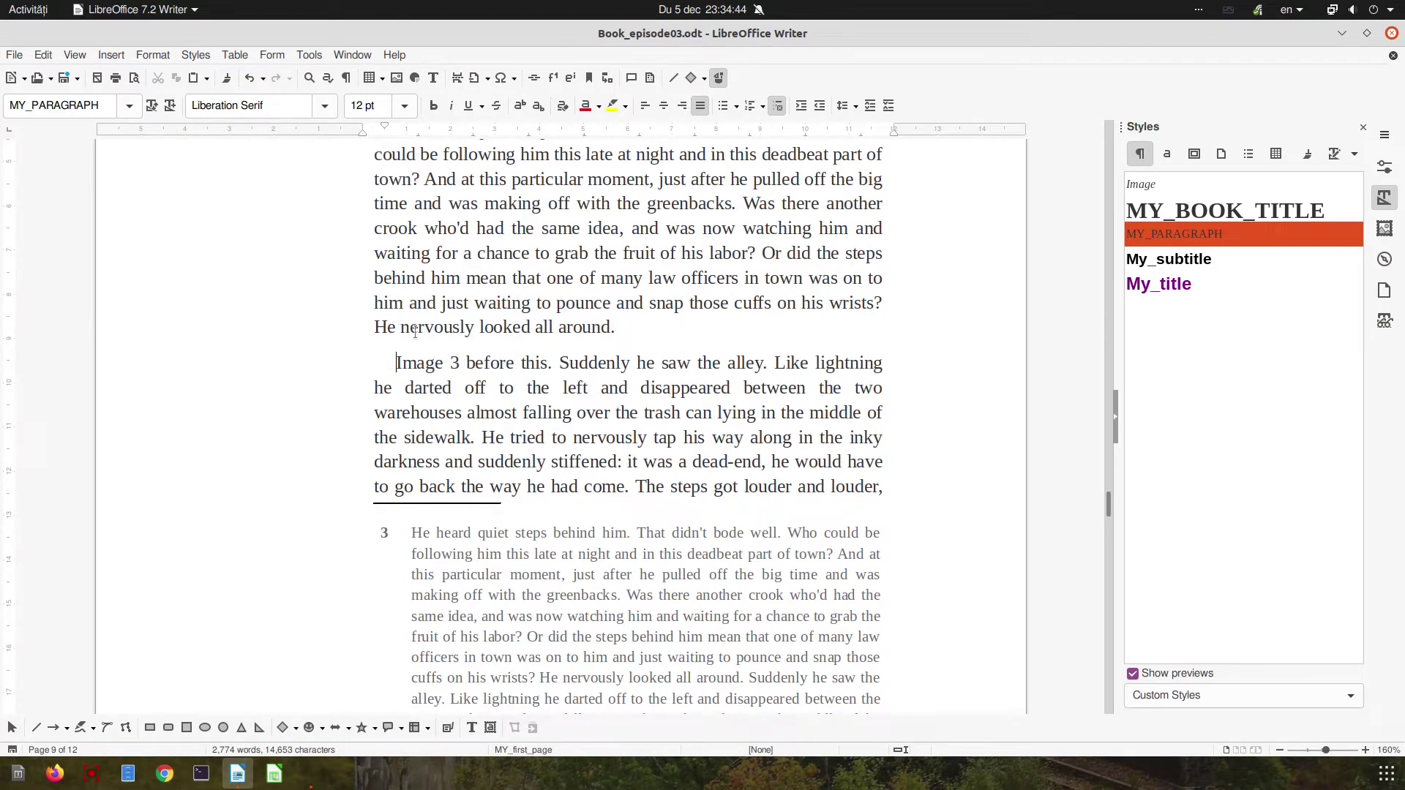
- Insert the image 001.png above the 'Image 3 before this.' paragraph
click(396, 82)
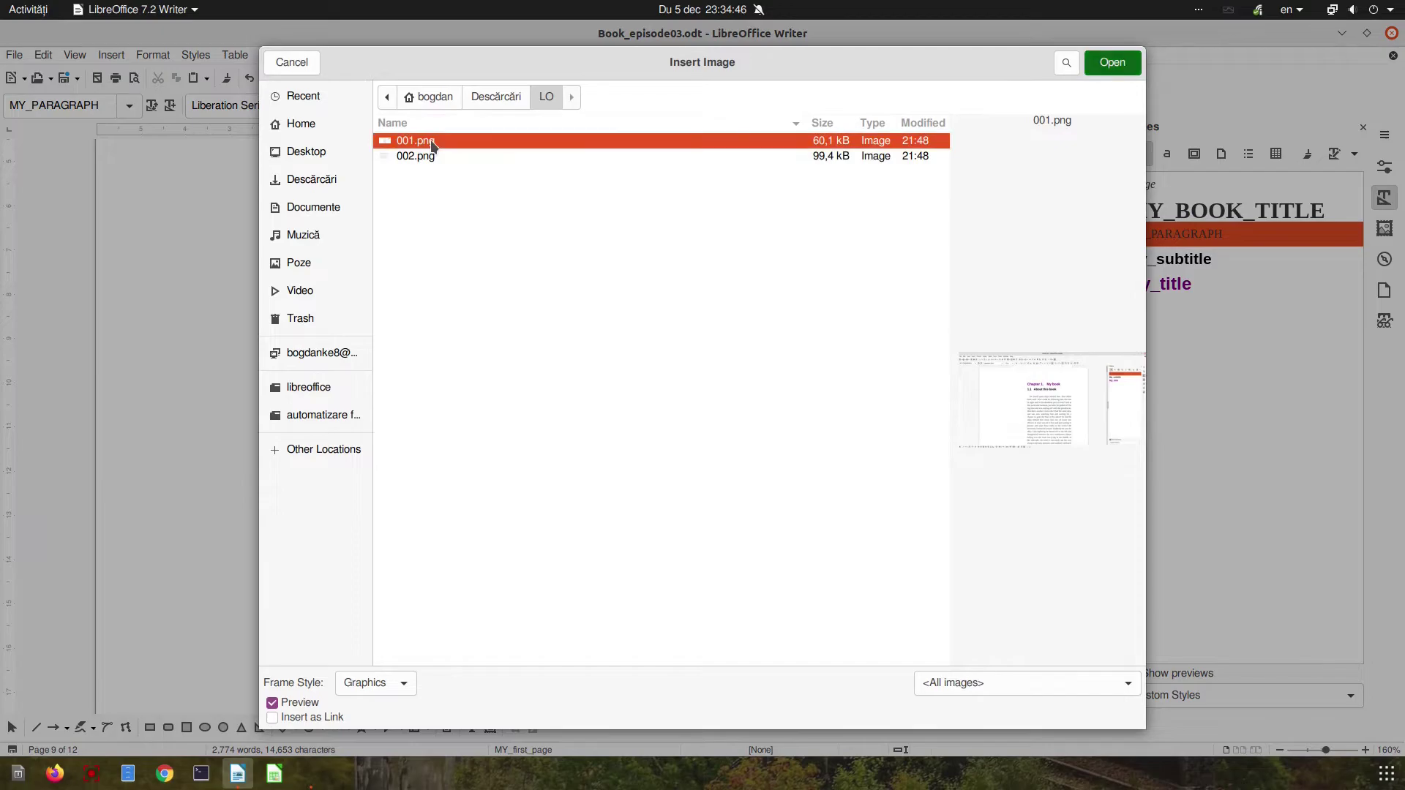
click(1104, 59)
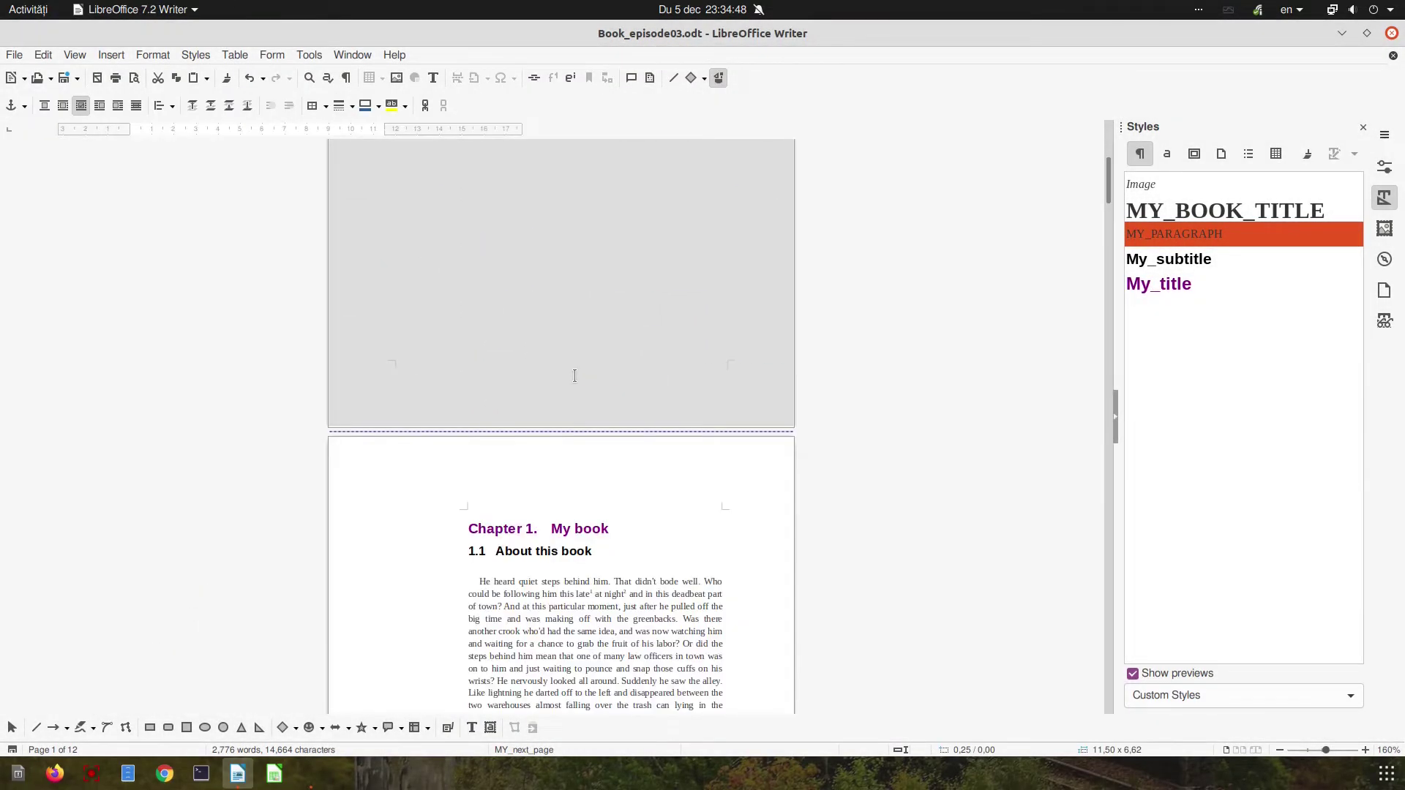
scroll(566, 381, down, 20)
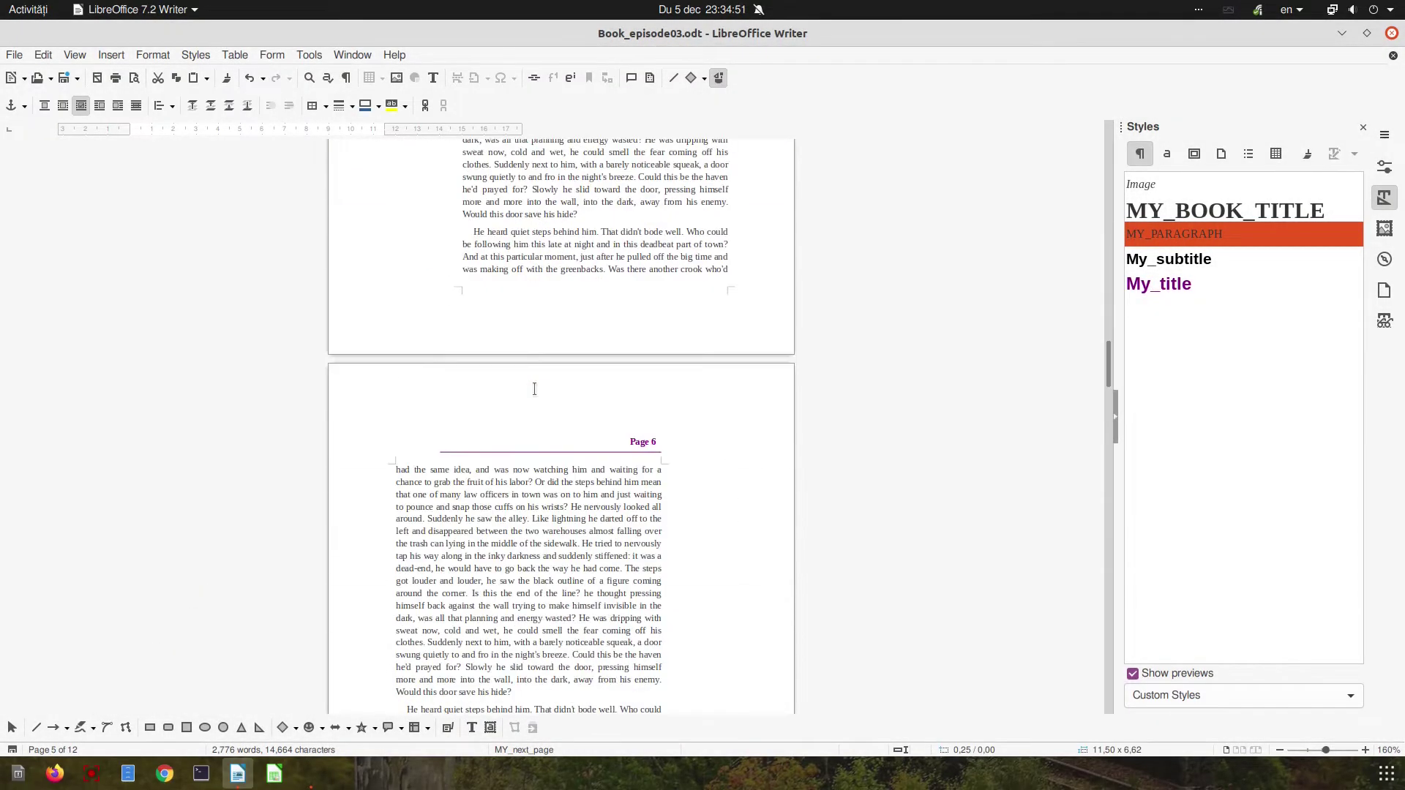
scroll(534, 382, down, 20)
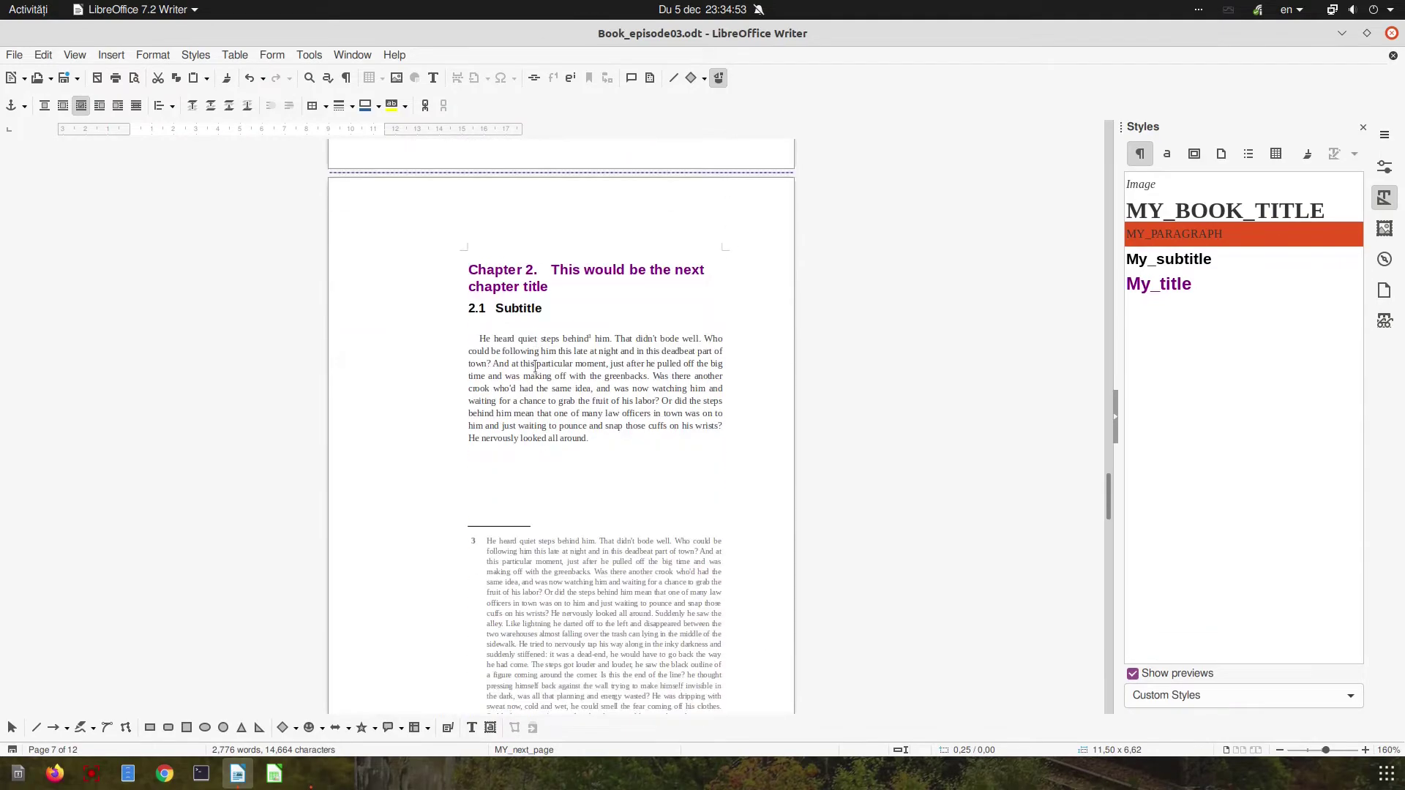
scroll(535, 367, down, 15)
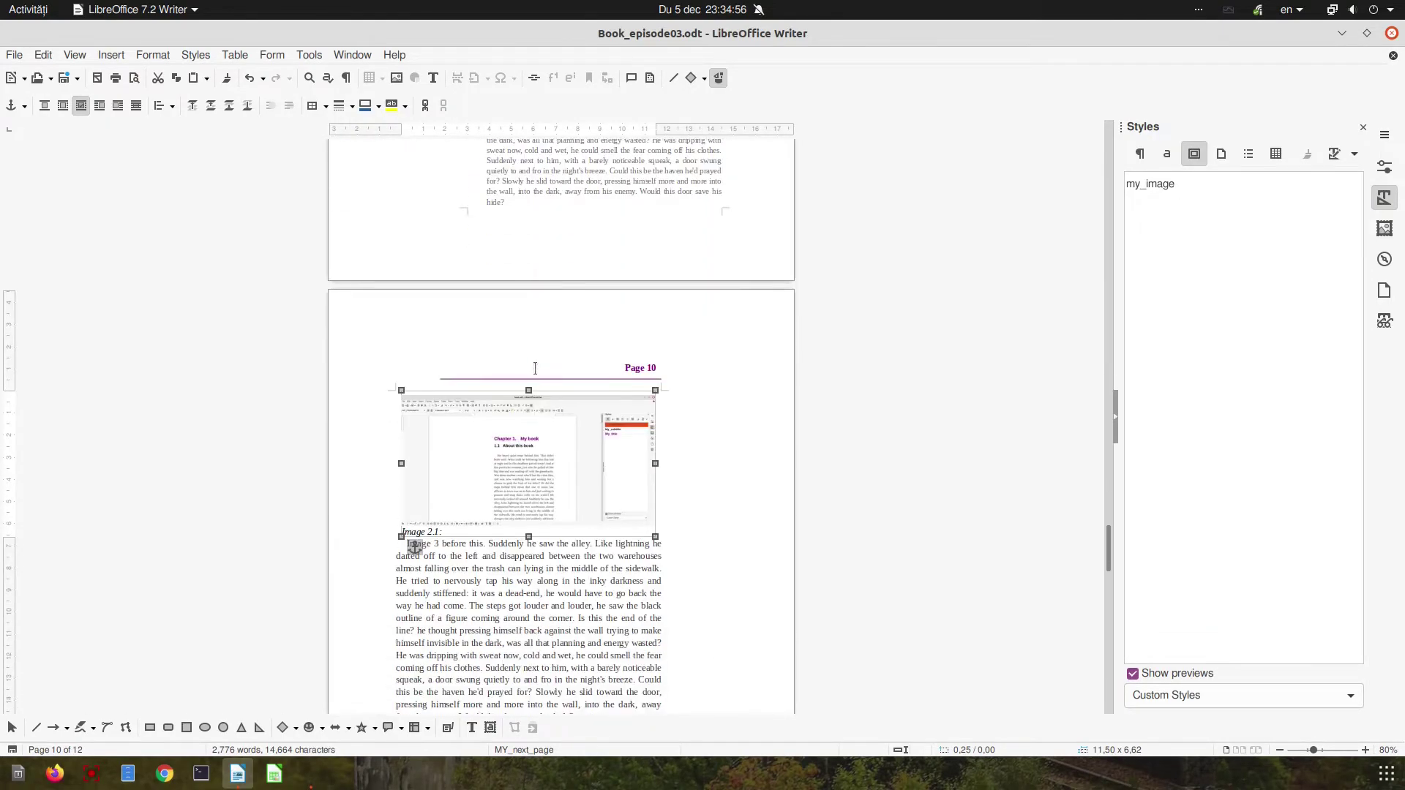
scroll(535, 368, down, 2)
- Apply the my_image frame style to the inserted 001.png image
click(425, 425)
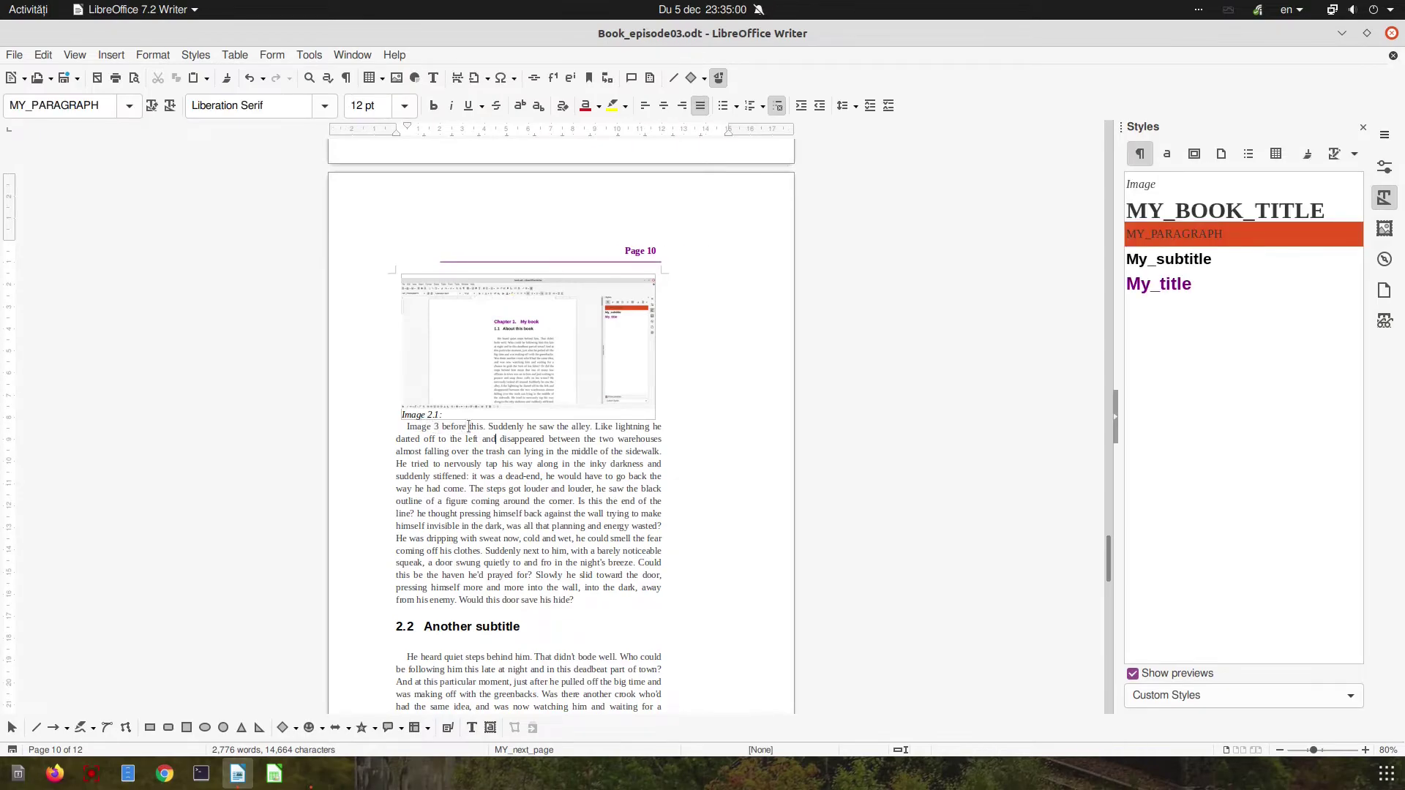
click(557, 415)
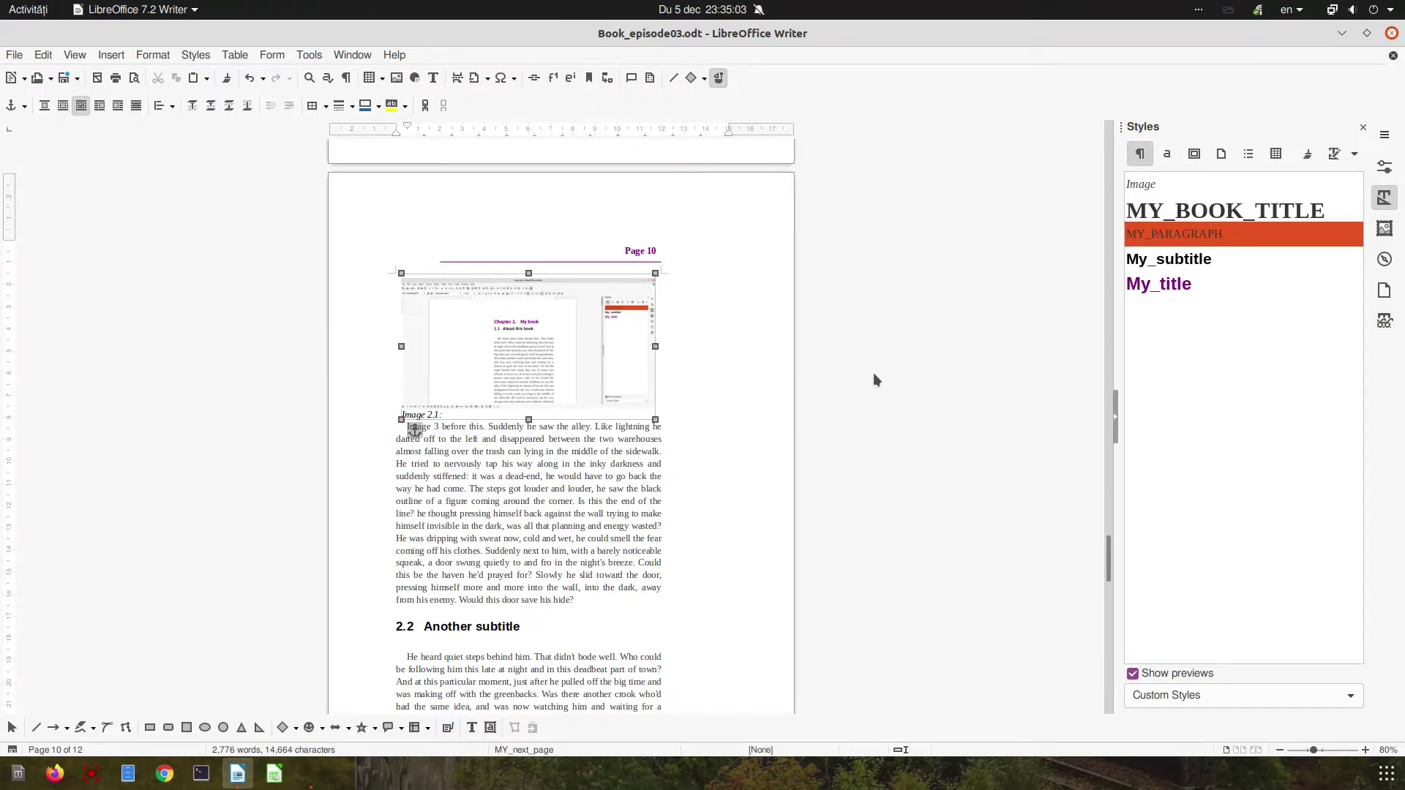
double_click(1178, 186)
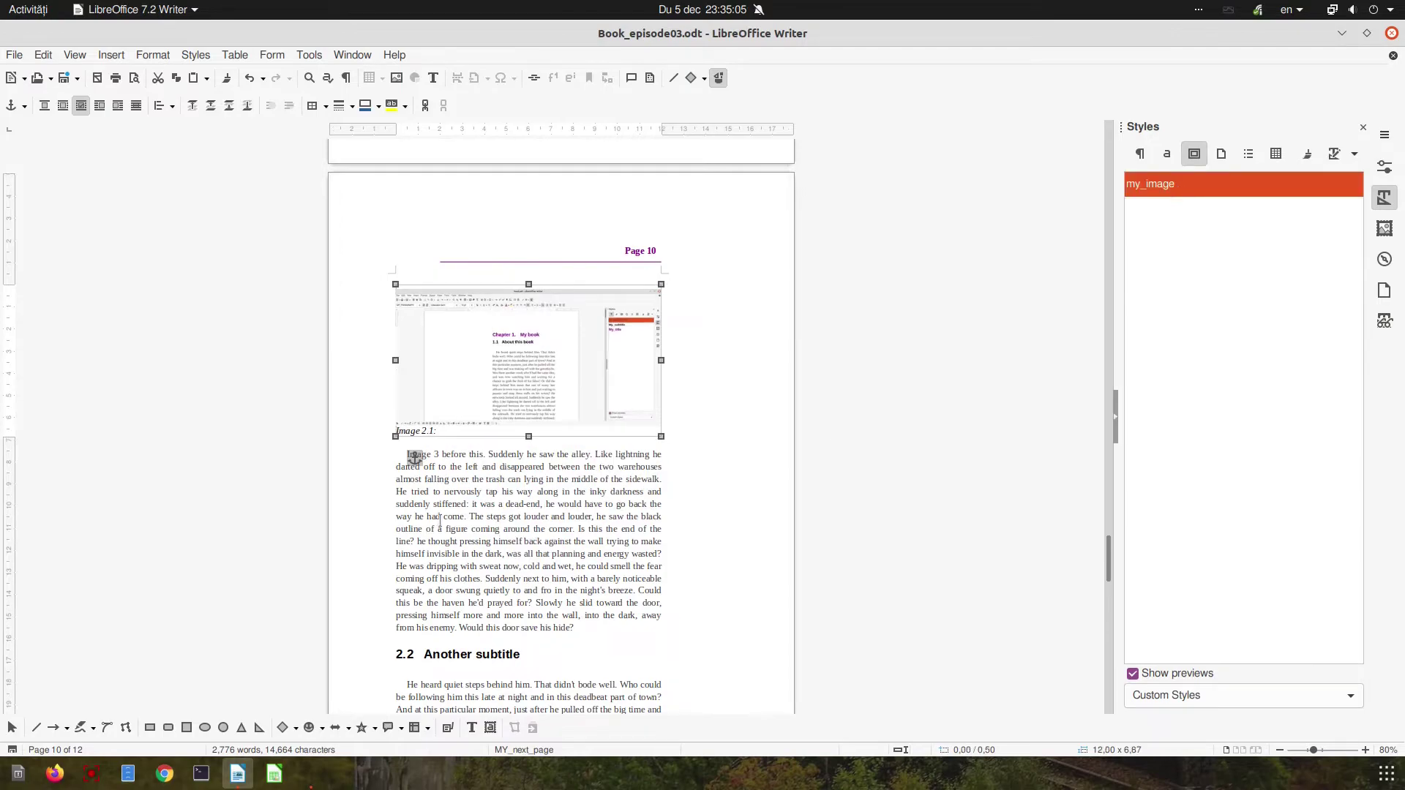
click(399, 452)
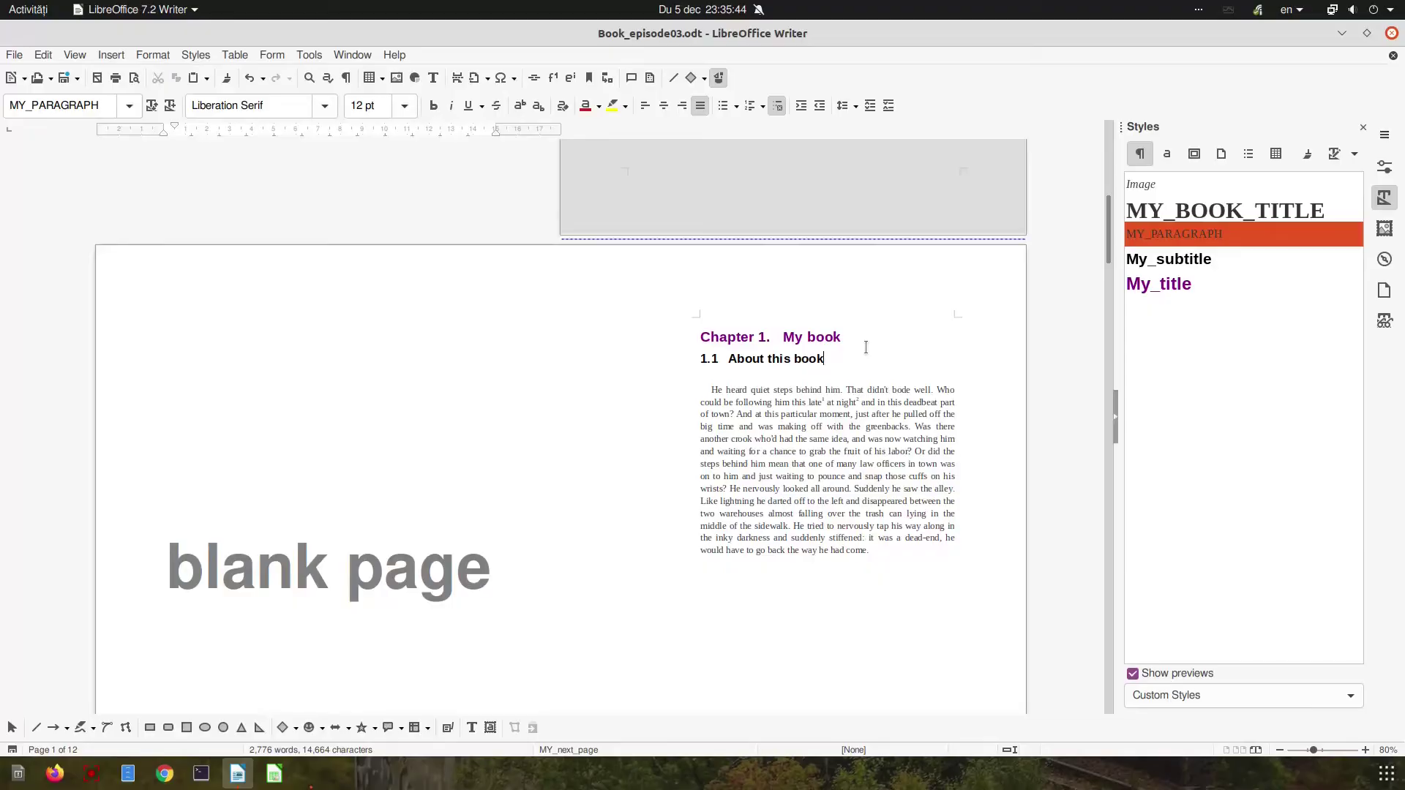
- Add the descriptions 'This is first image' and 'second image' after the Image 1.1 and 1.2 caption labels
click(866, 347)
scroll(859, 355, down, 1)
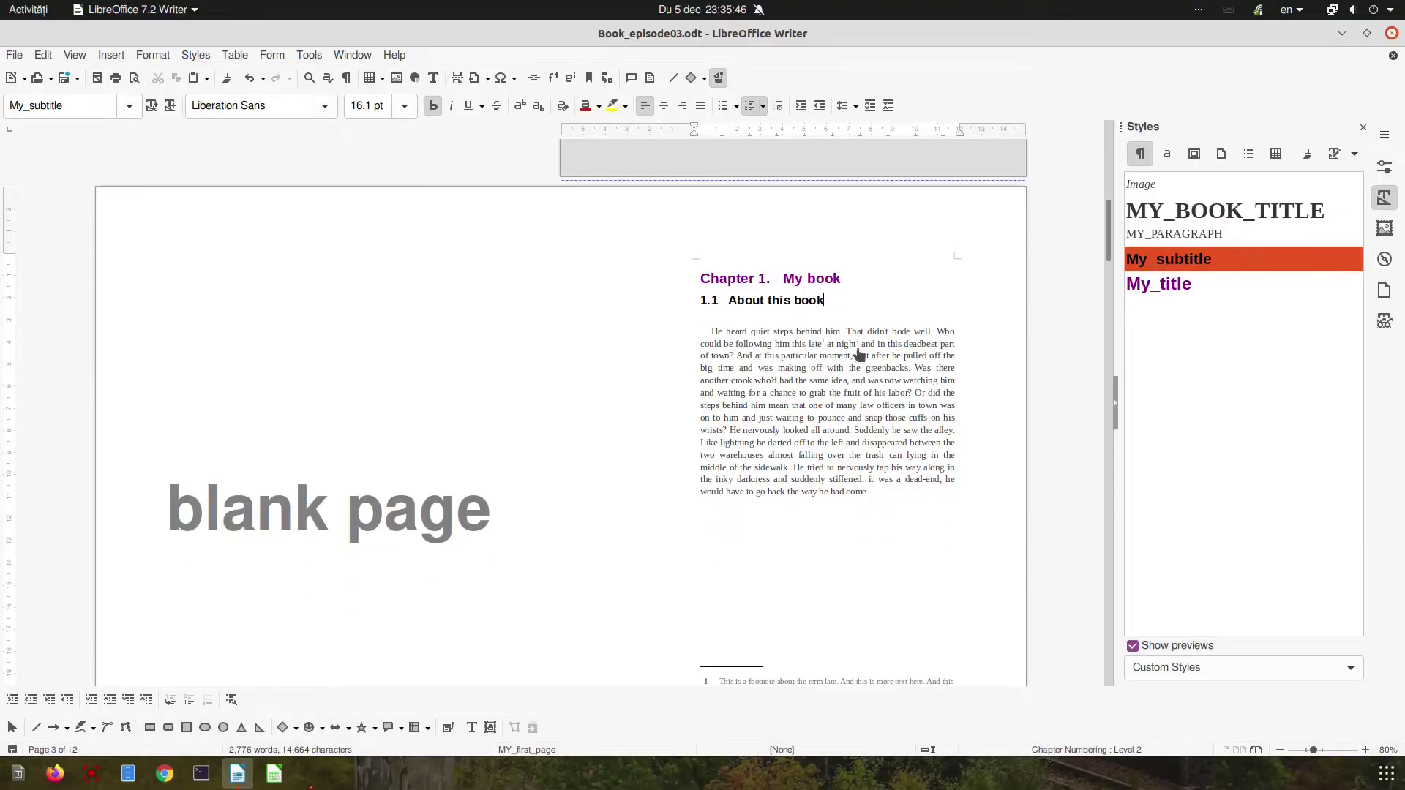
scroll(797, 366, down, 10)
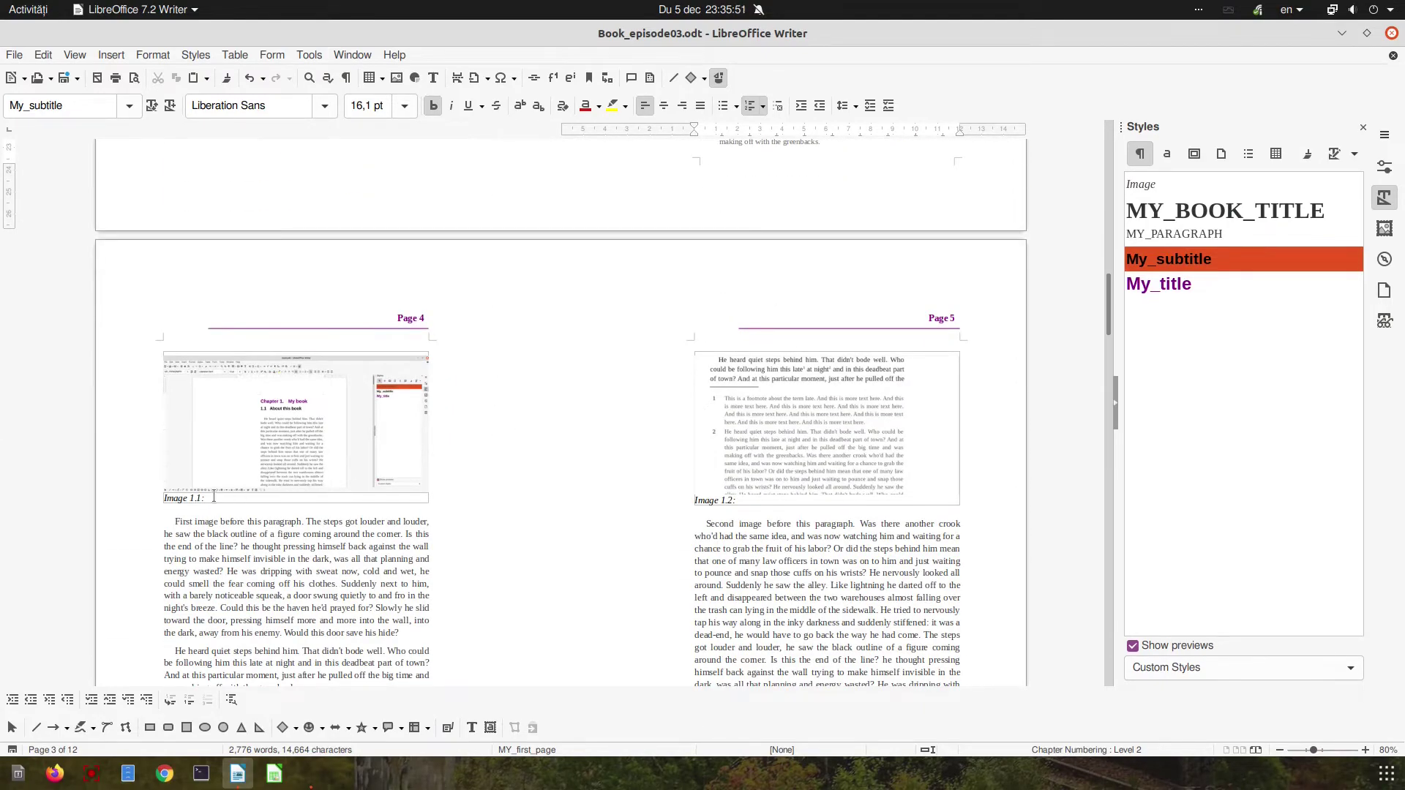
click(267, 500)
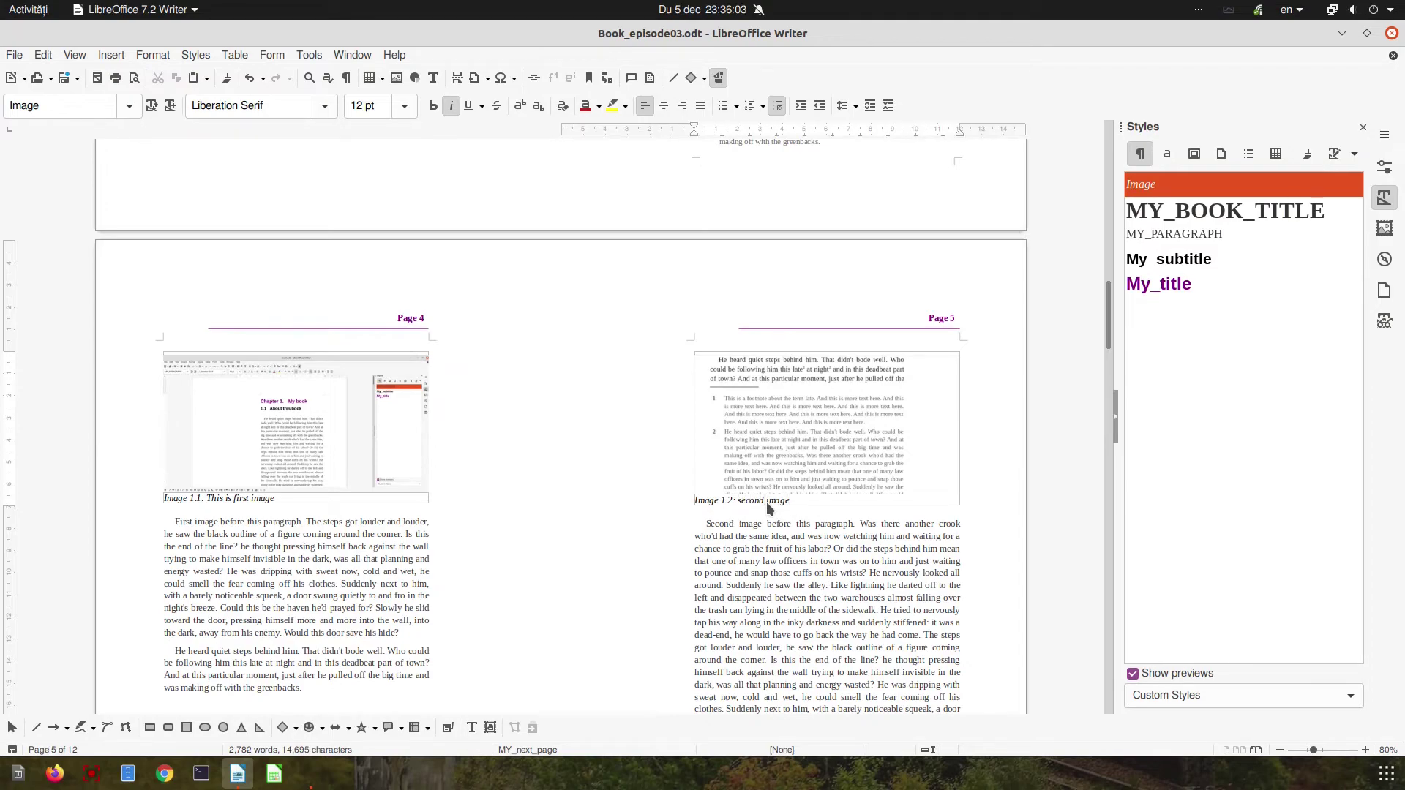
click(448, 524)
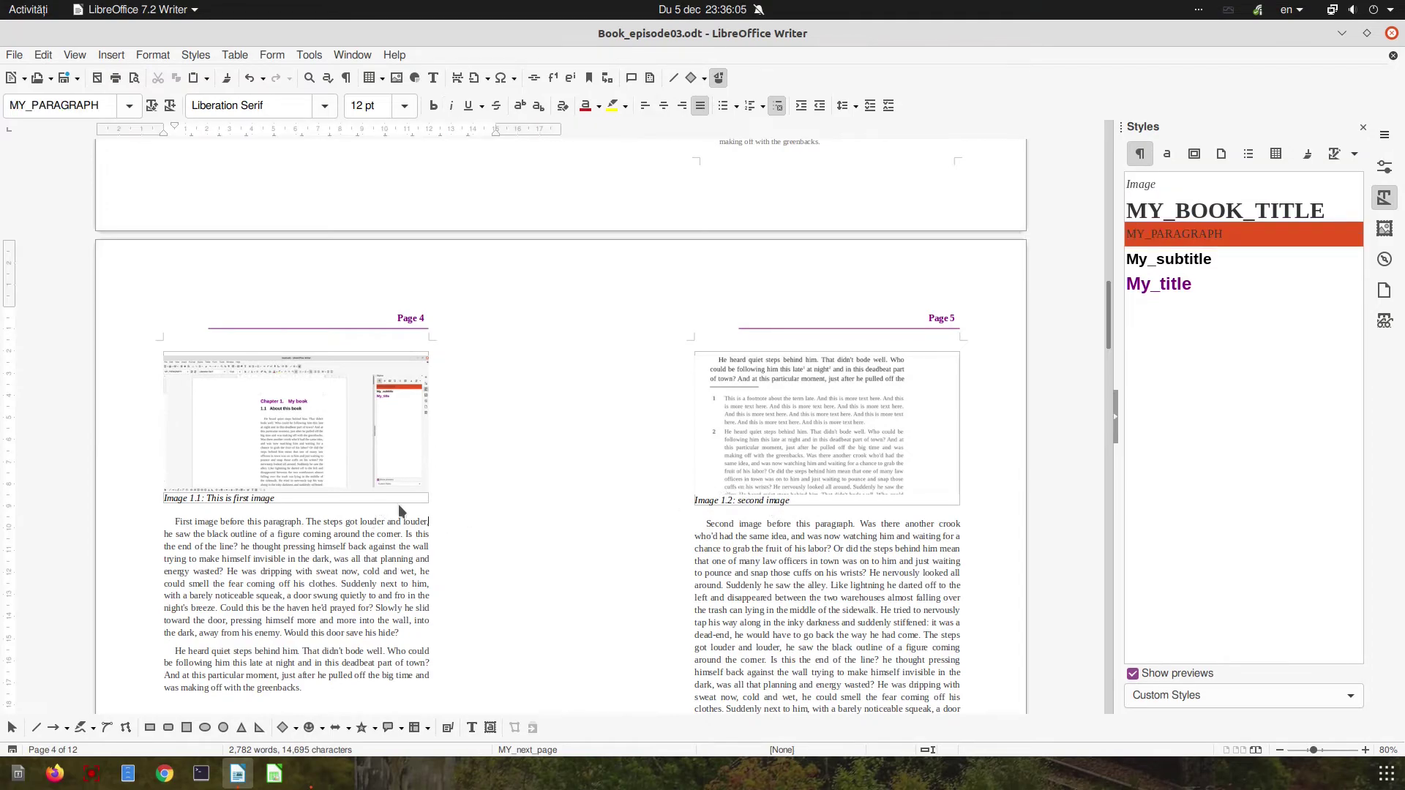
- Delete the first image on page 4 along with its Image 1.1 caption frame
click(223, 508)
key(Delete)
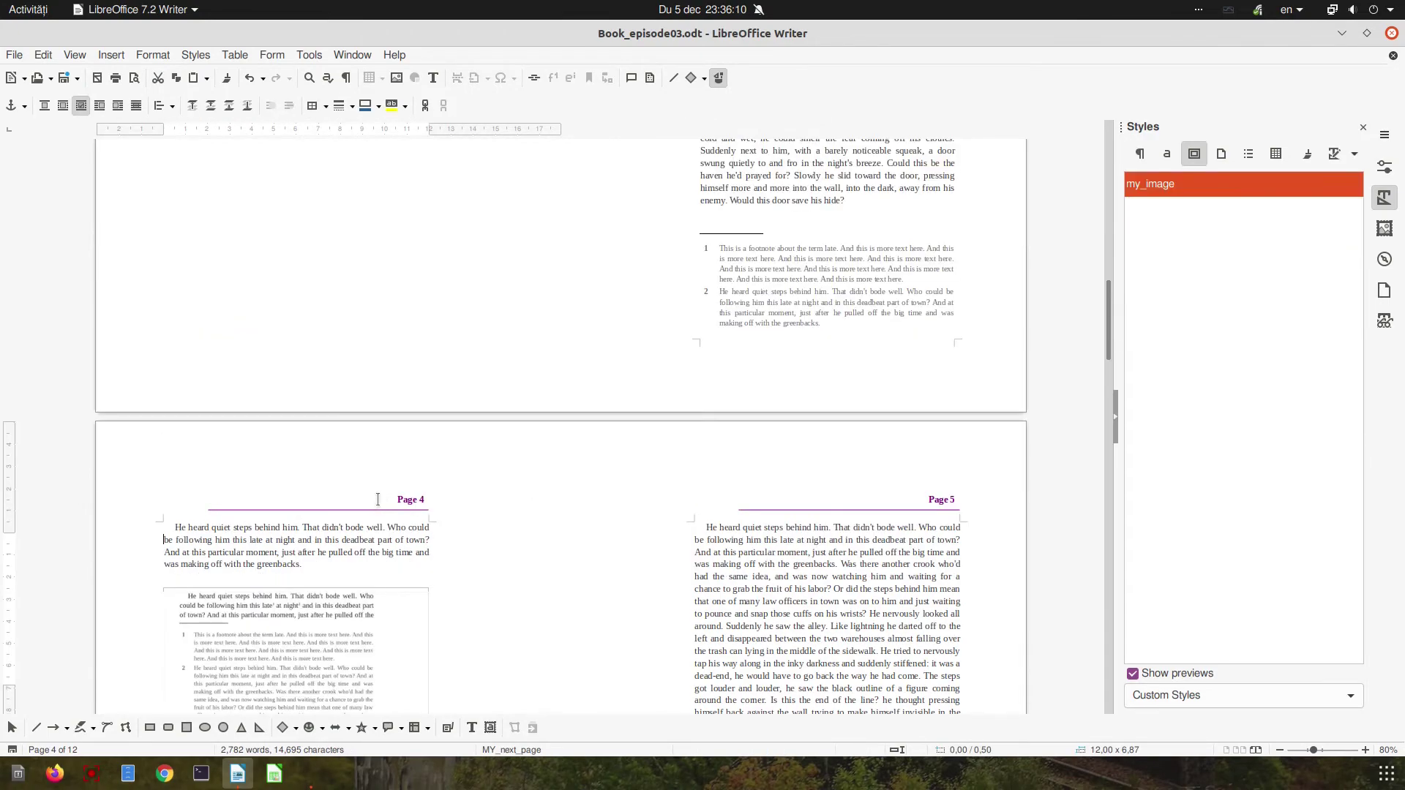
key(ctrl+z)
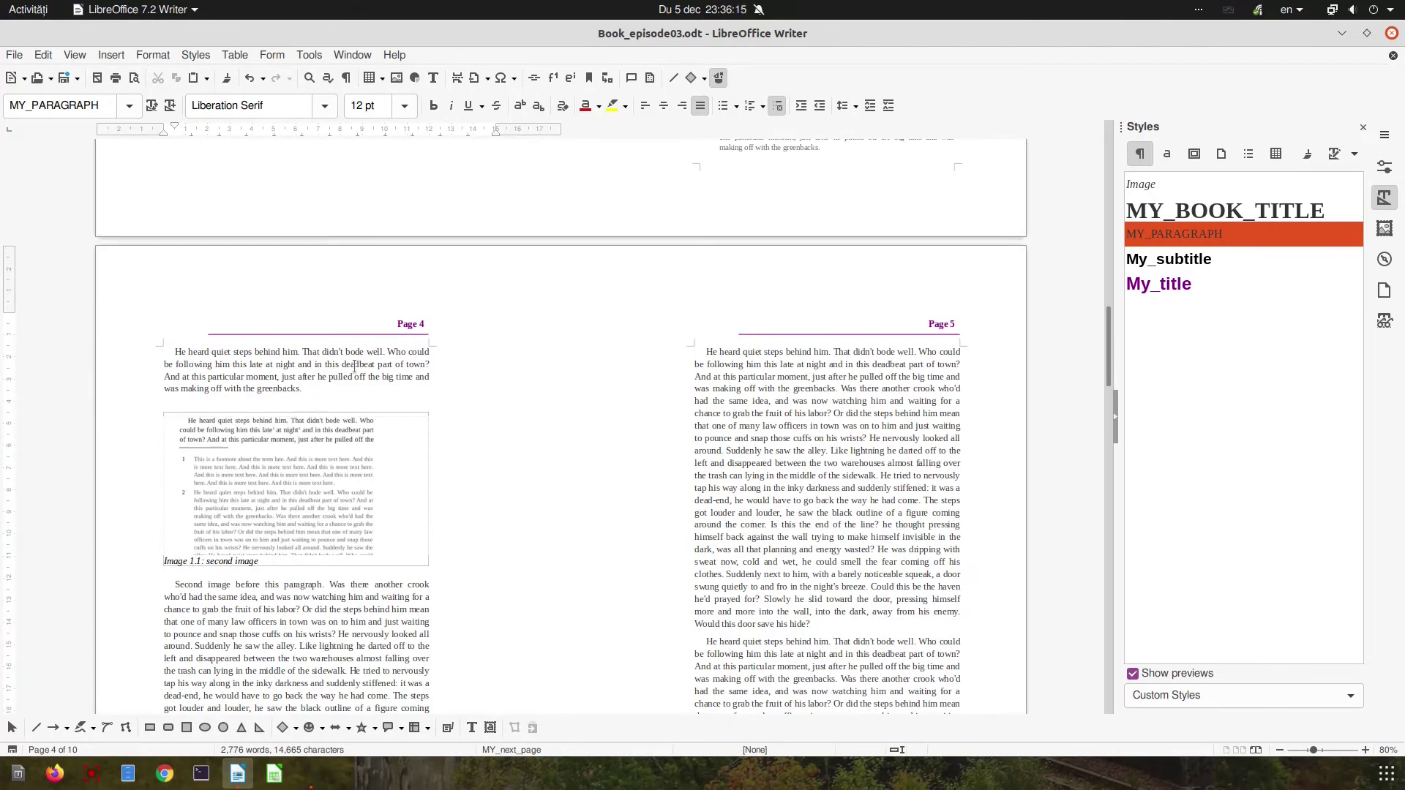
- Check that the screenshot on page 8 is now captioned Image 2.1, then view the program's version information
scroll(801, 442, up, 7)
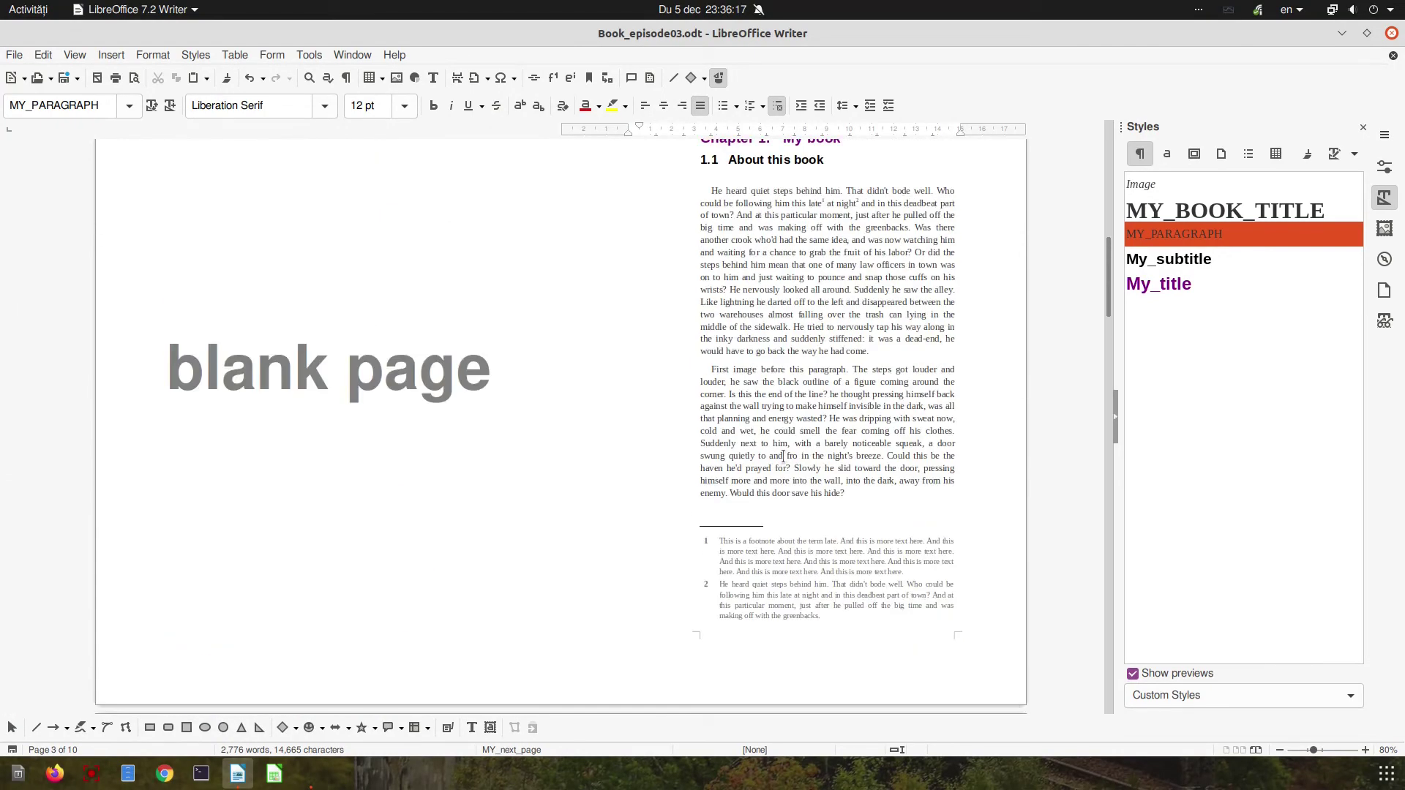
scroll(768, 448, down, 10)
scroll(768, 448, down, 20)
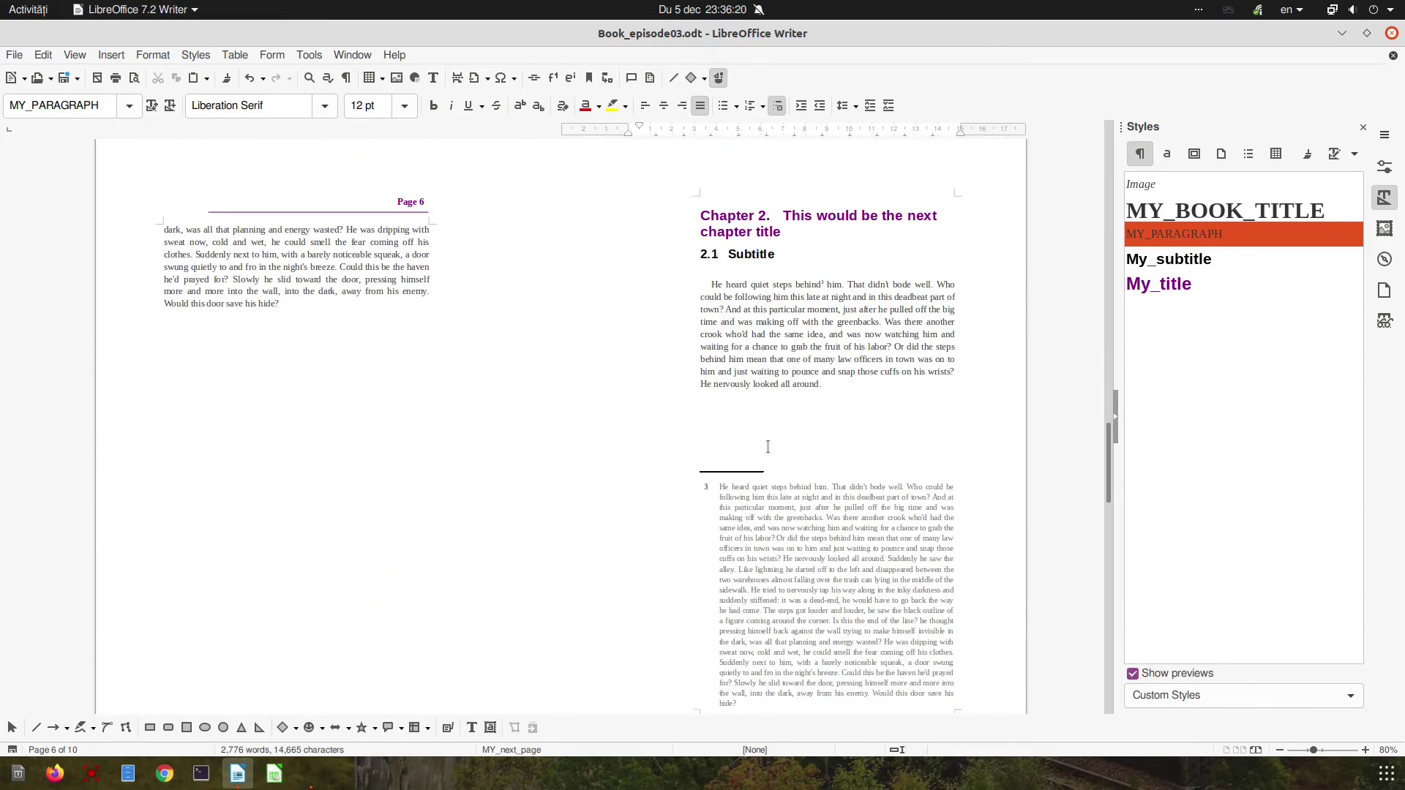
click(197, 437)
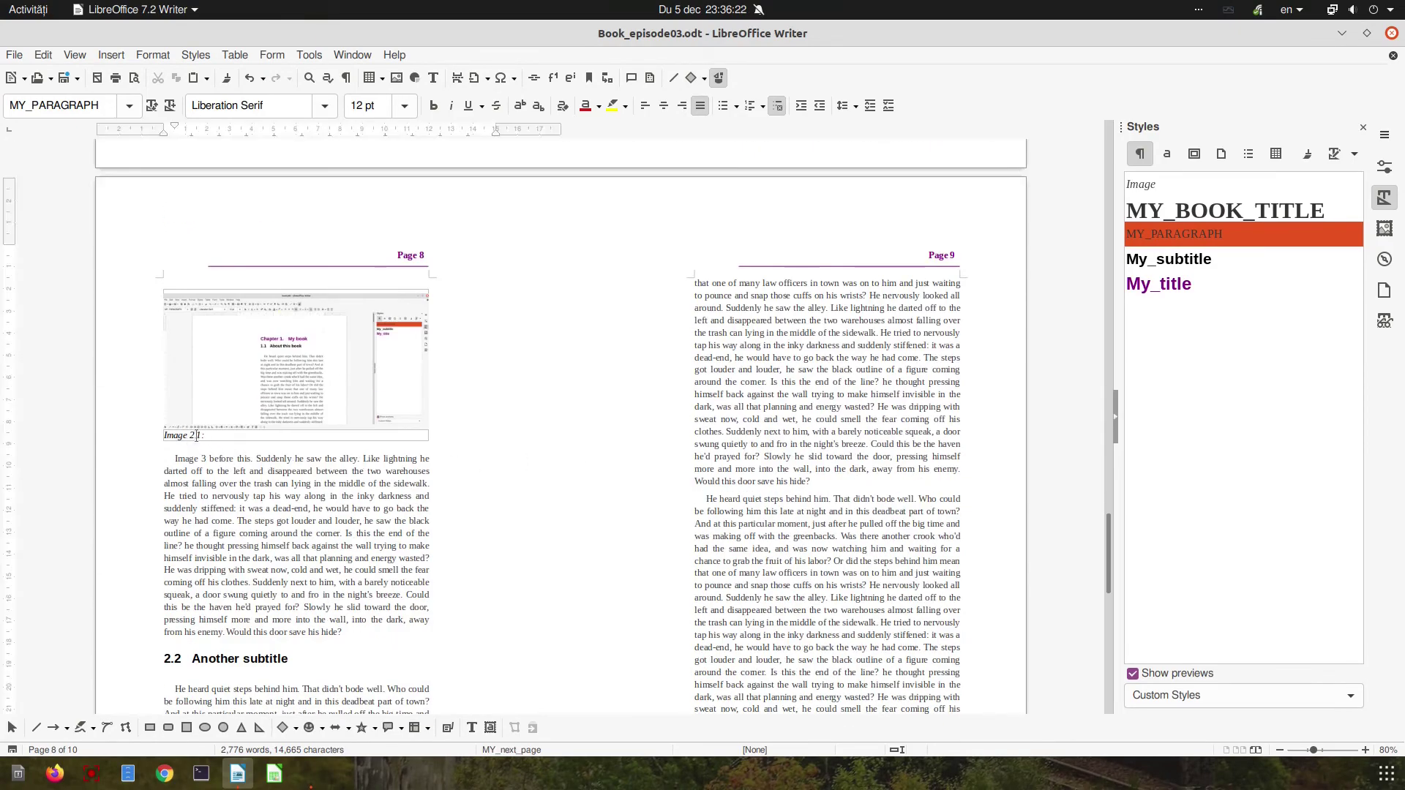
click(781, 432)
scroll(780, 432, down, 8)
scroll(766, 480, up, 9)
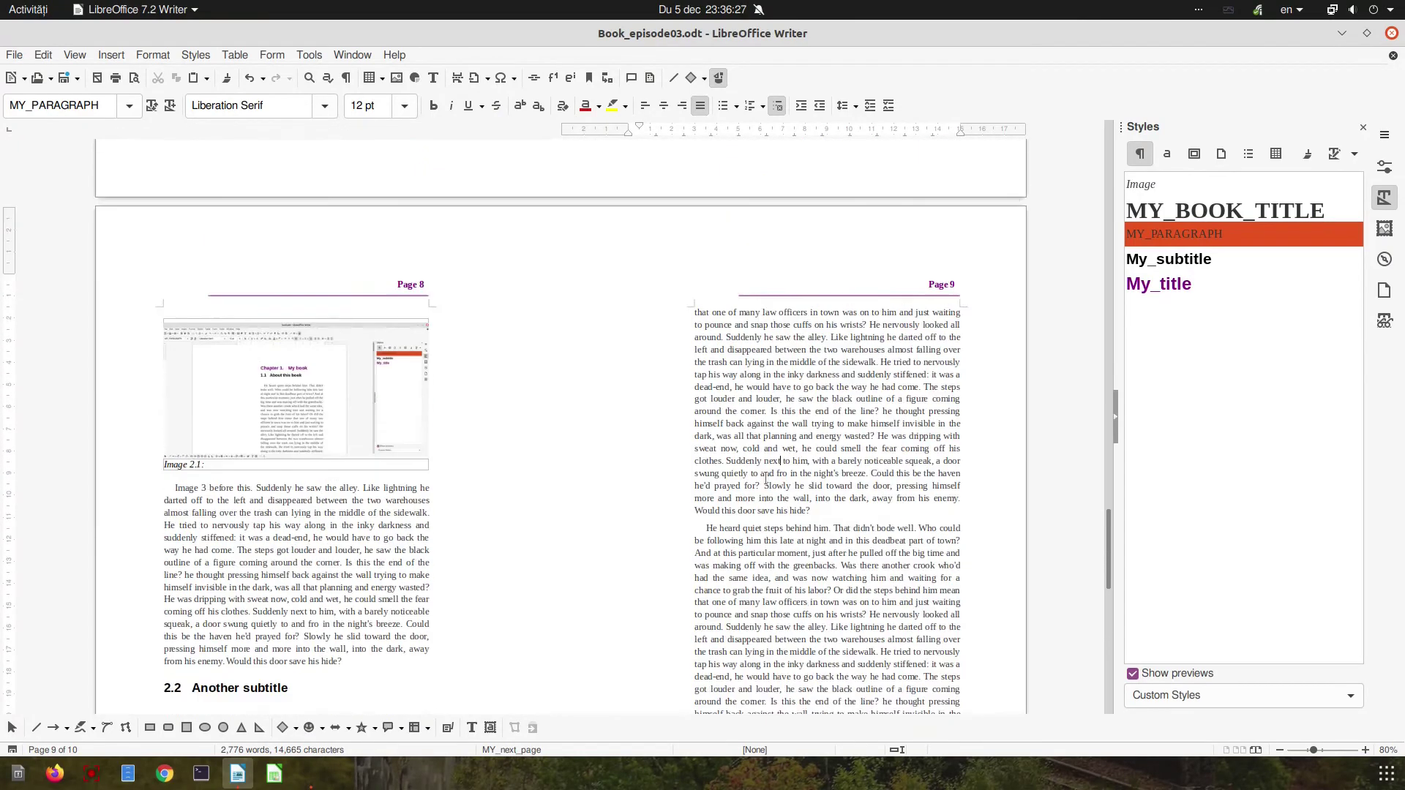
scroll(766, 481, up, 3)
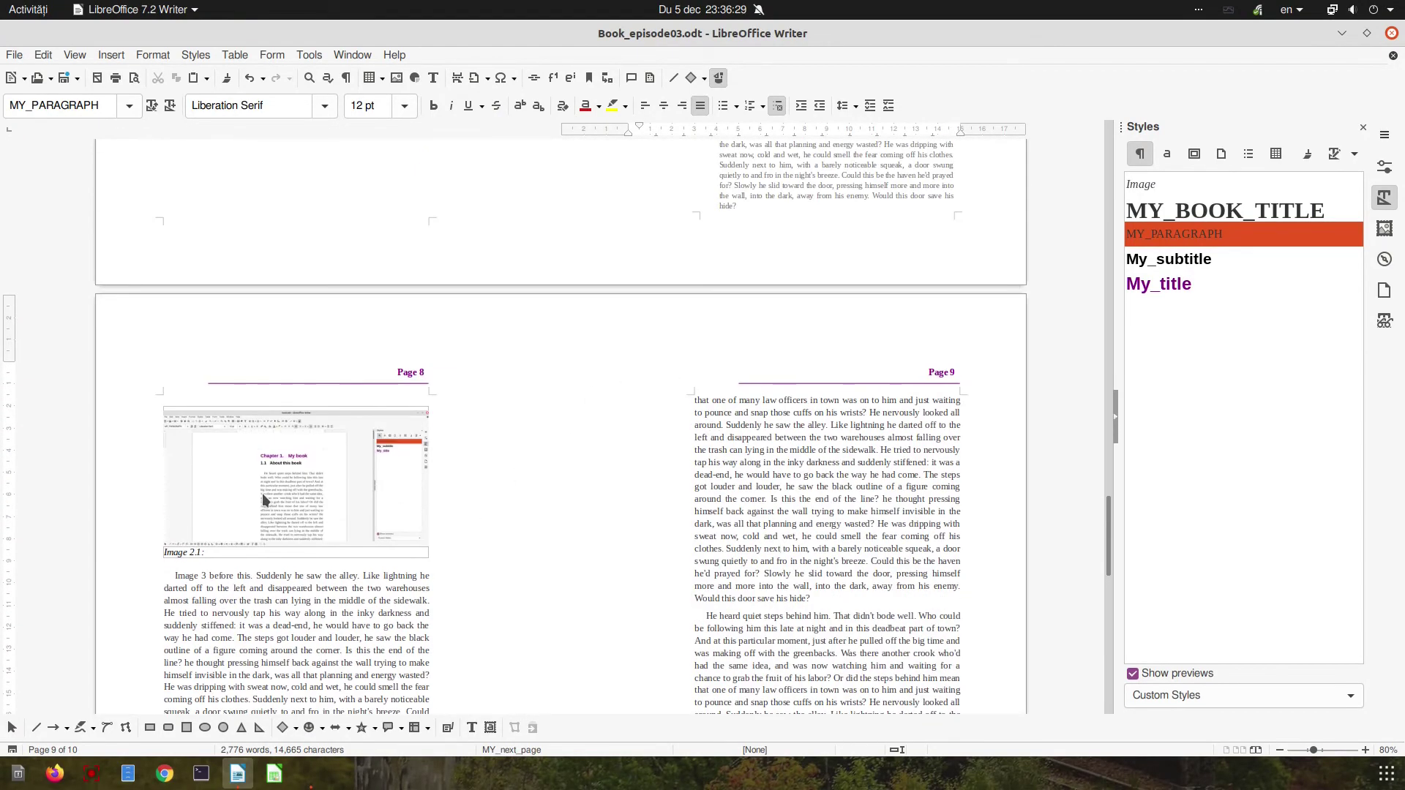
ctrl+scroll(262, 491, up, 3)
scroll(402, 209, down, 2)
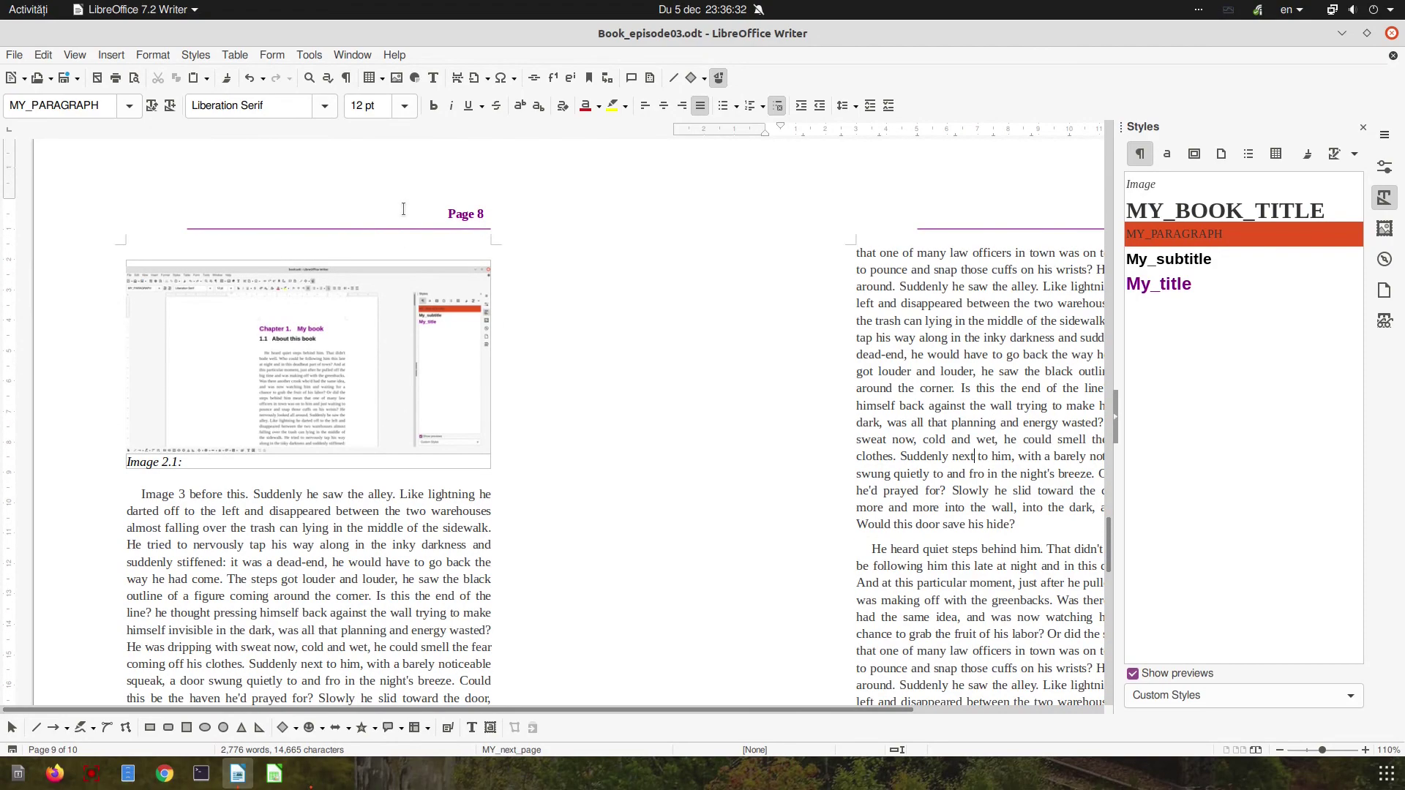
click(395, 57)
click(478, 289)
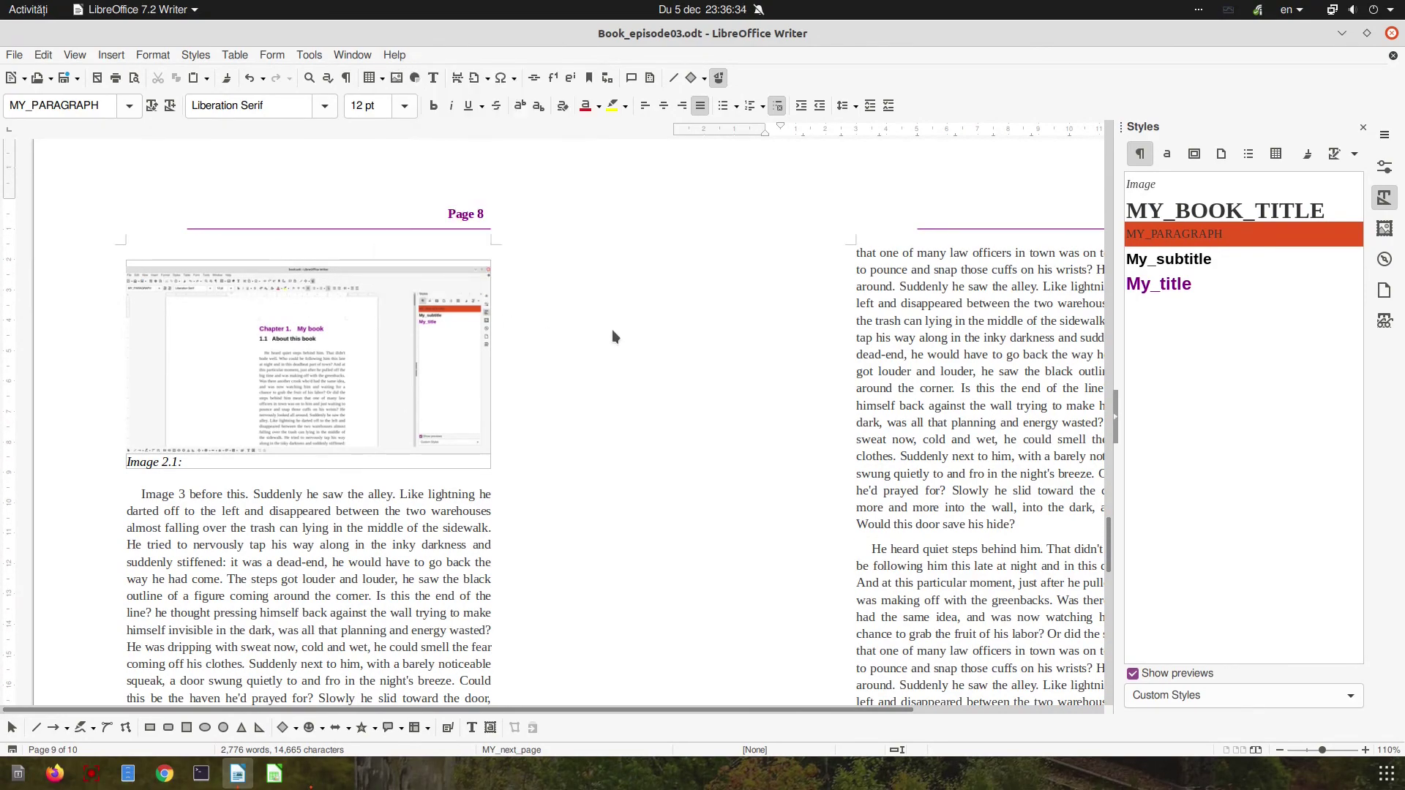